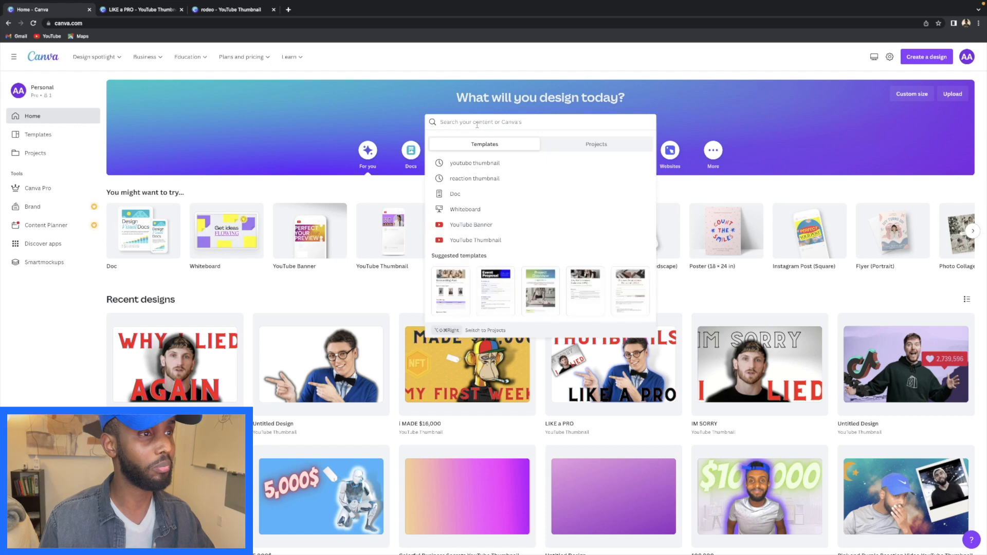
- From the 'youtube thumbnail' recent search, create a blank YouTube Thumbnail design
{"action": "left_click", "coordinate": [473, 163]}
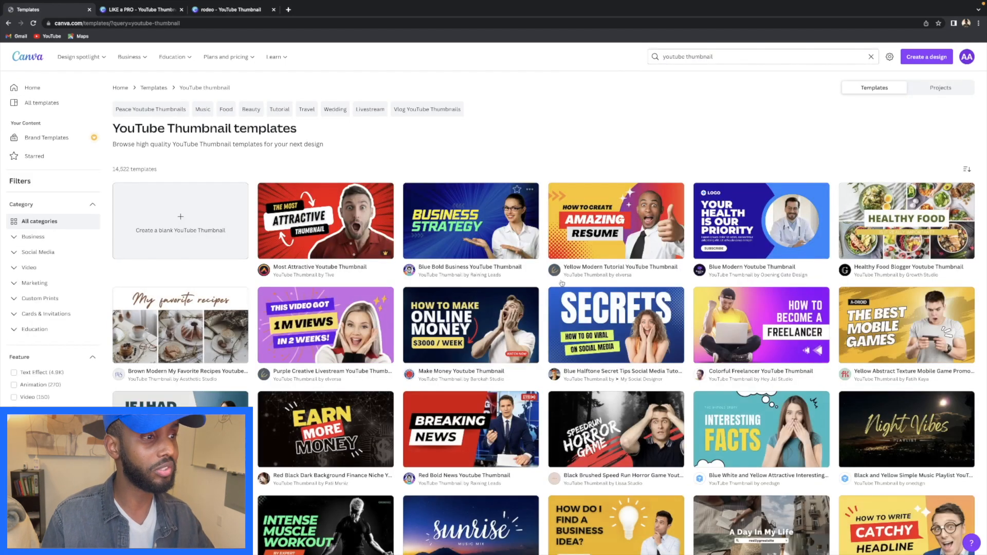
{"action": "scroll", "coordinate": [575, 298], "scroll_direction": "down", "scroll_amount": 2}
{"action": "scroll", "coordinate": [575, 297], "scroll_direction": "down", "scroll_amount": 2}
{"action": "scroll", "coordinate": [265, 214], "scroll_direction": "up", "scroll_amount": 4}
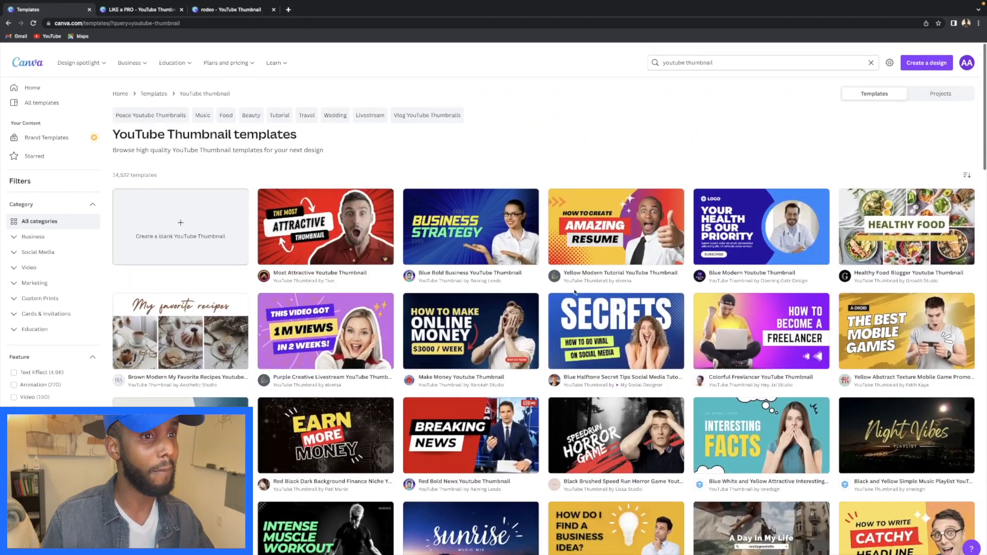
{"action": "left_click", "coordinate": [181, 219]}
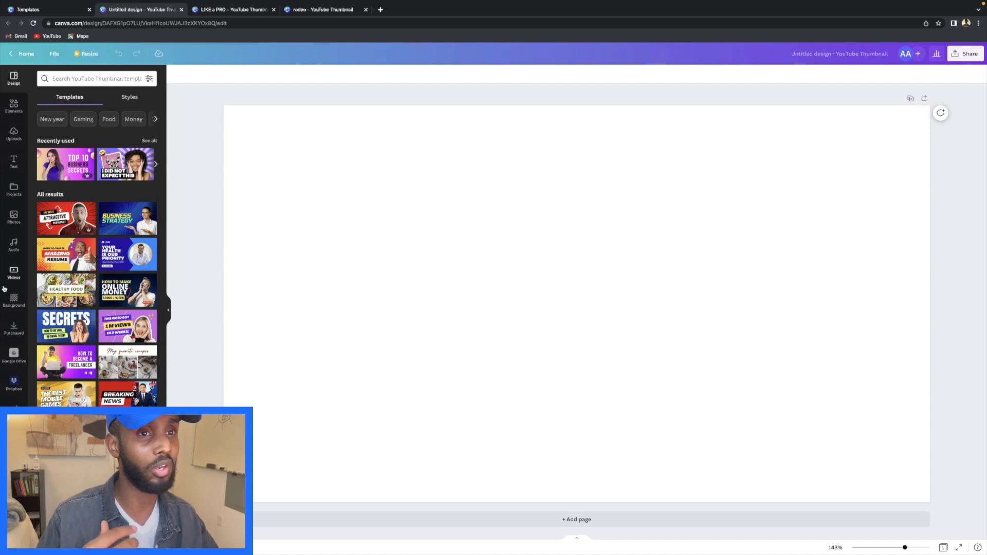
- Open the 'LIKE a PRO' design from Home for reference, then show Uploads in the Untitled design
{"action": "left_click", "coordinate": [45, 9]}
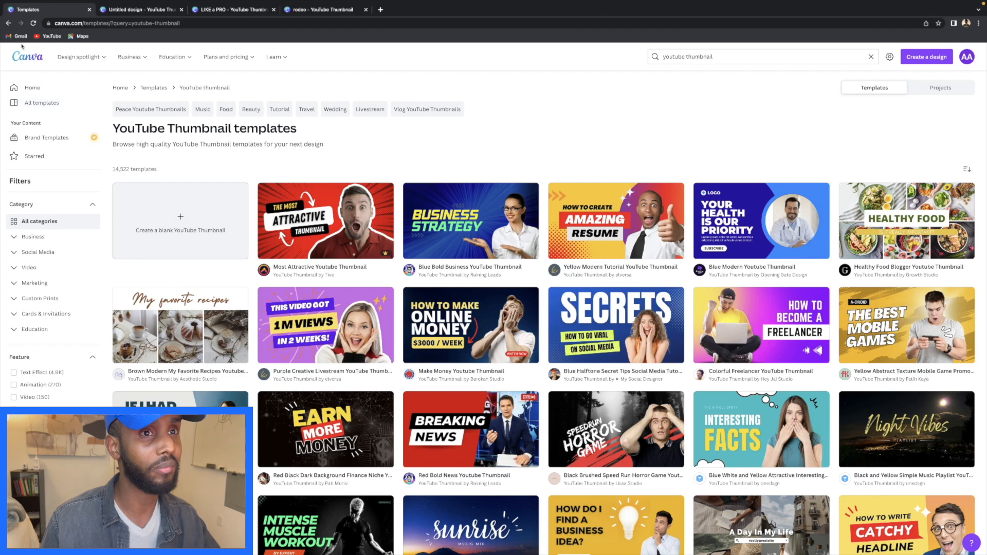
{"action": "left_click", "coordinate": [8, 23]}
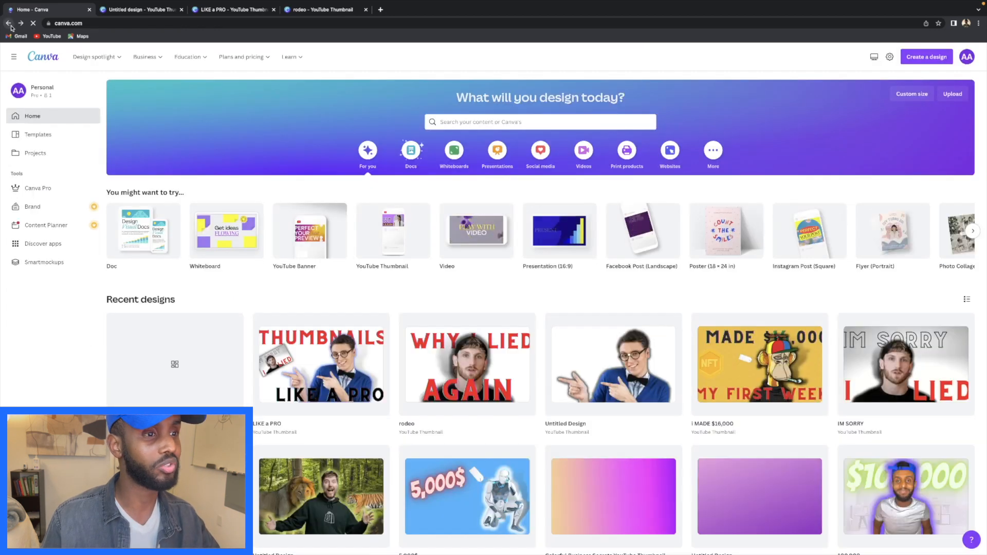
{"action": "left_click", "coordinate": [321, 361]}
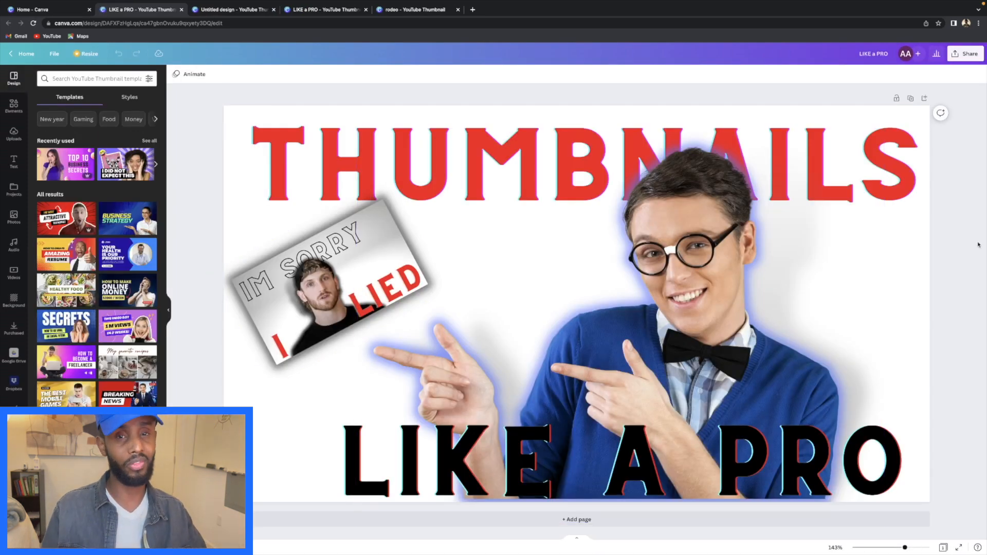
{"action": "left_click", "coordinate": [207, 5]}
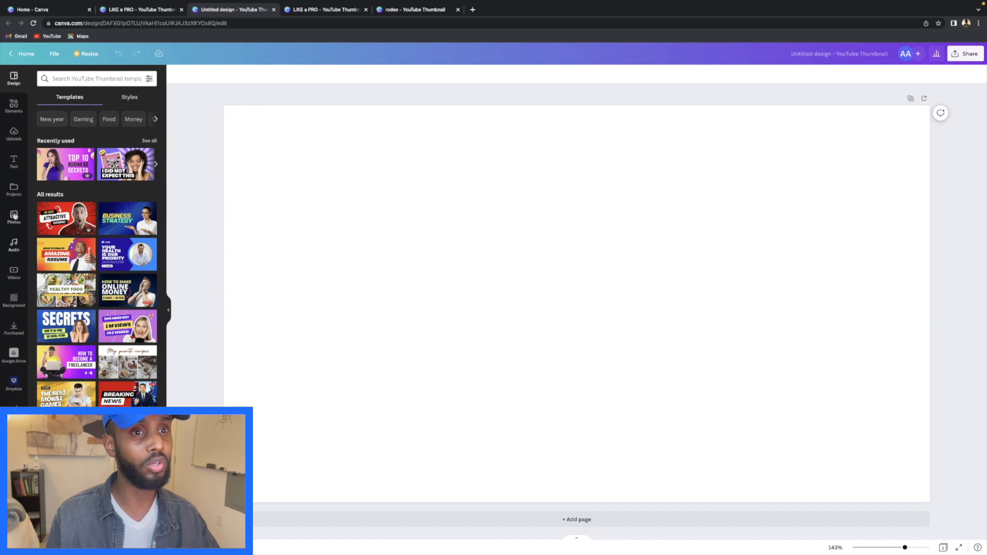
{"action": "left_click", "coordinate": [13, 131]}
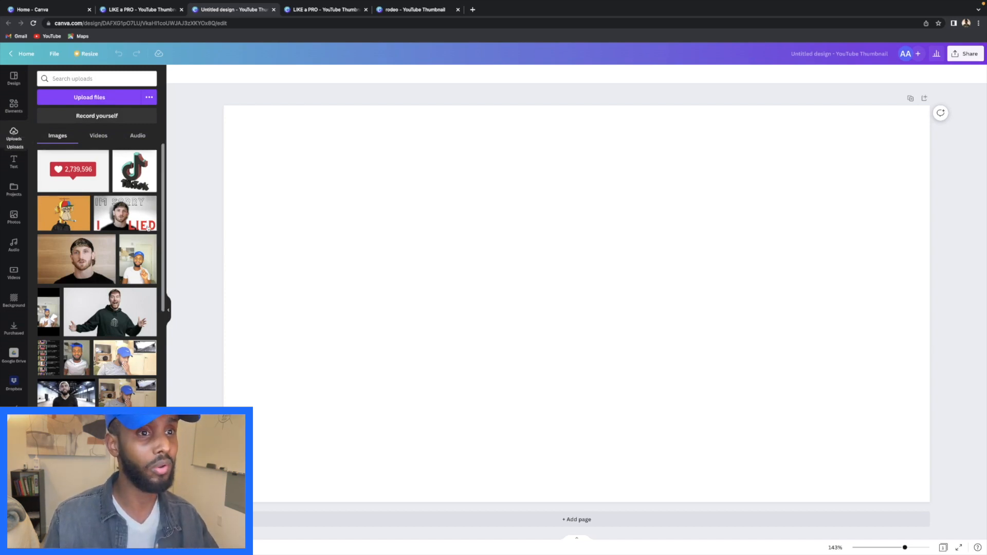
- Add and then delete the 'IM SORRY I LIED' image, then search stock photos for 'man'
{"action": "left_click", "coordinate": [127, 217]}
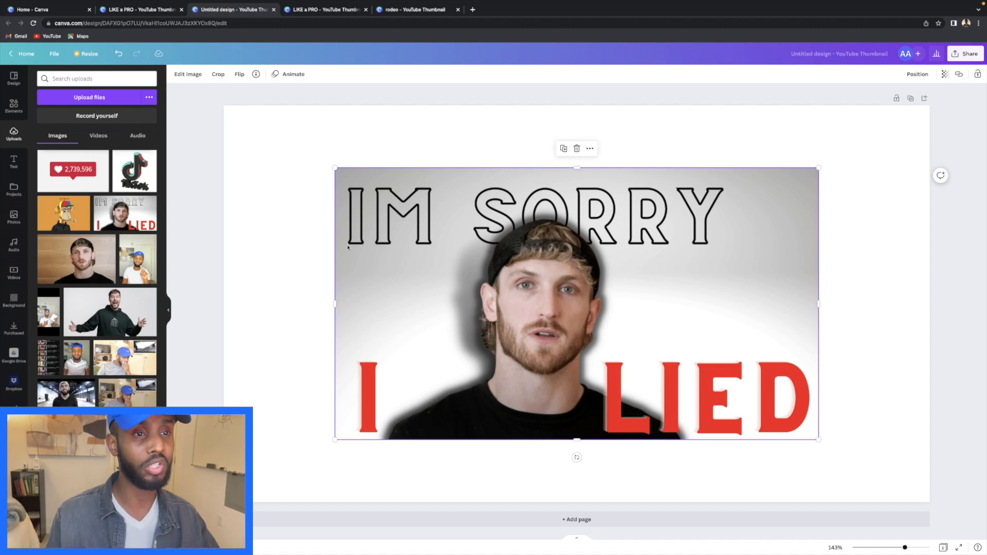
{"action": "left_click", "coordinate": [577, 148]}
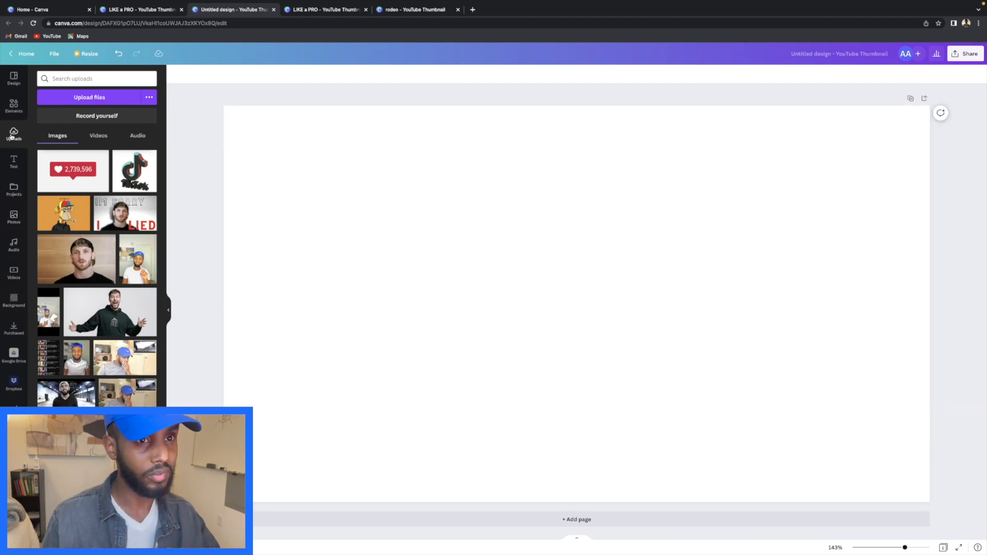
{"action": "left_click", "coordinate": [14, 219]}
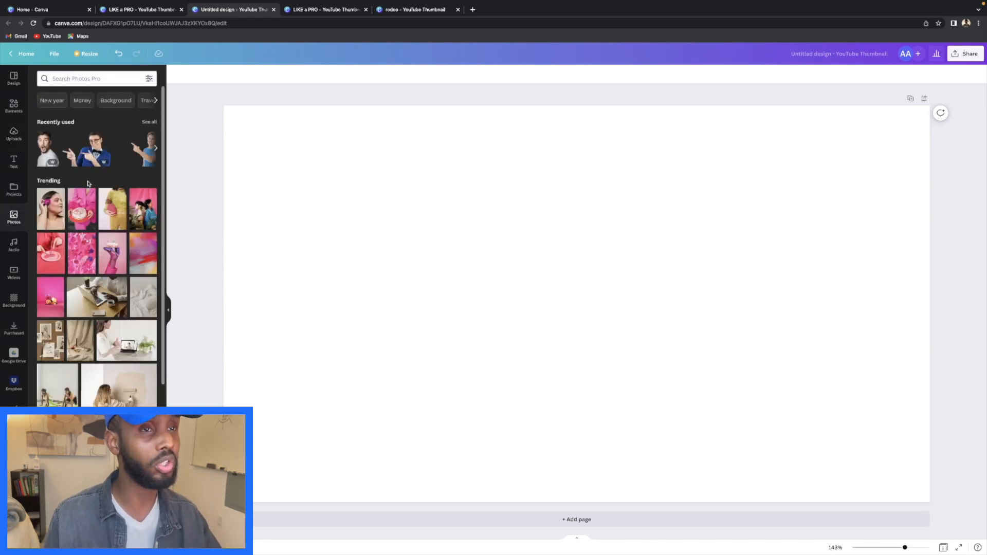
{"action": "left_click", "coordinate": [100, 82]}
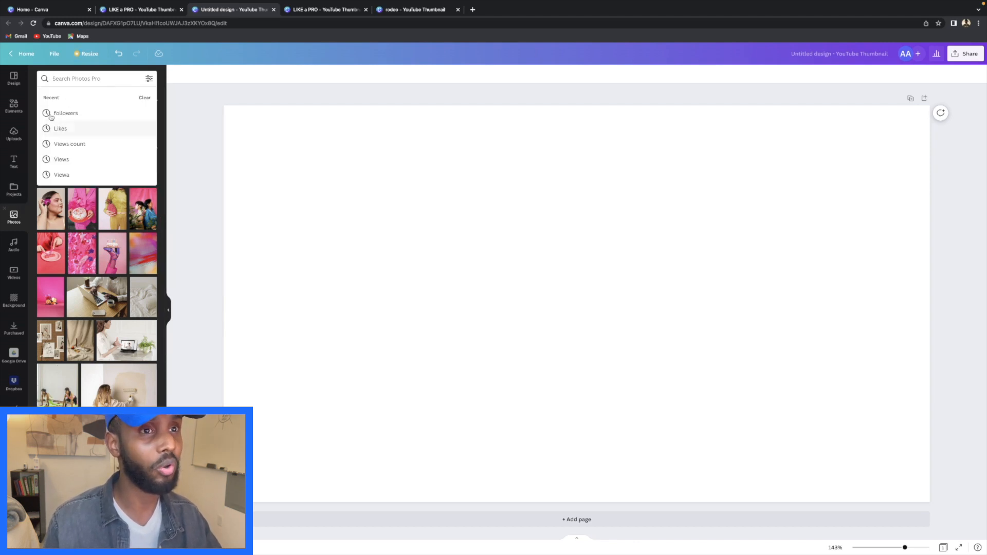
{"action": "type", "text": "man"}
{"action": "key", "text": "Return"}
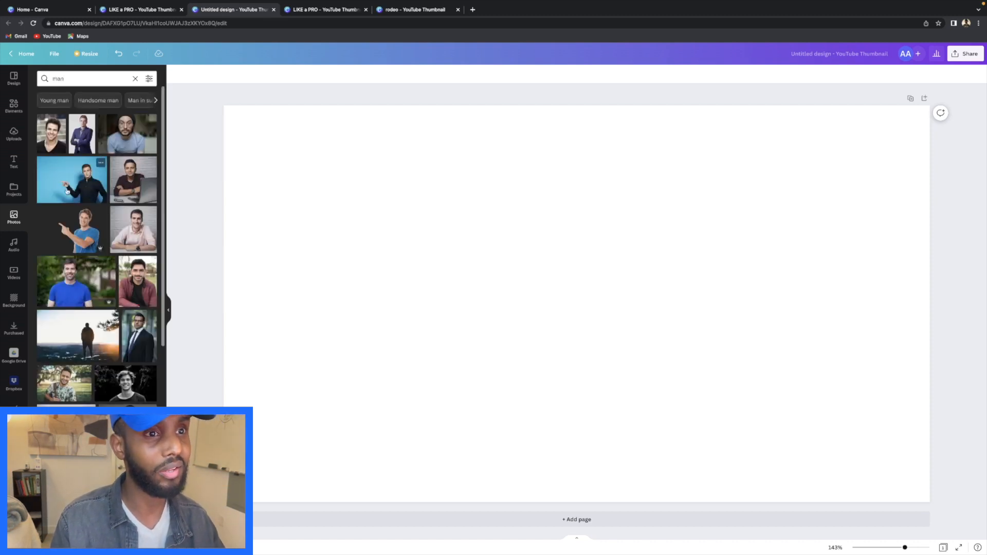
{"action": "scroll", "coordinate": [79, 223], "scroll_direction": "down", "scroll_amount": 3}
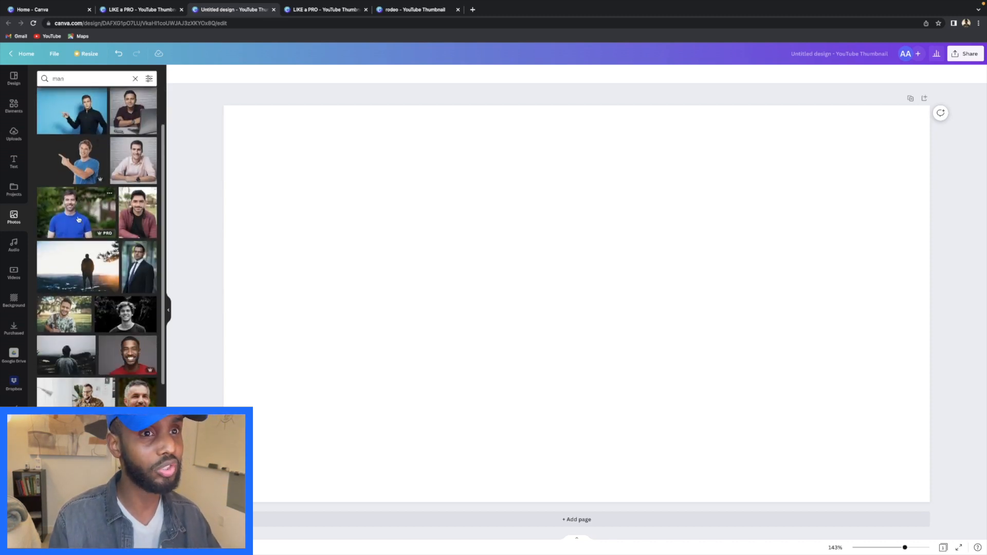
- Clear the photo search and add the recently used pointing man photo
{"action": "left_click", "coordinate": [14, 133]}
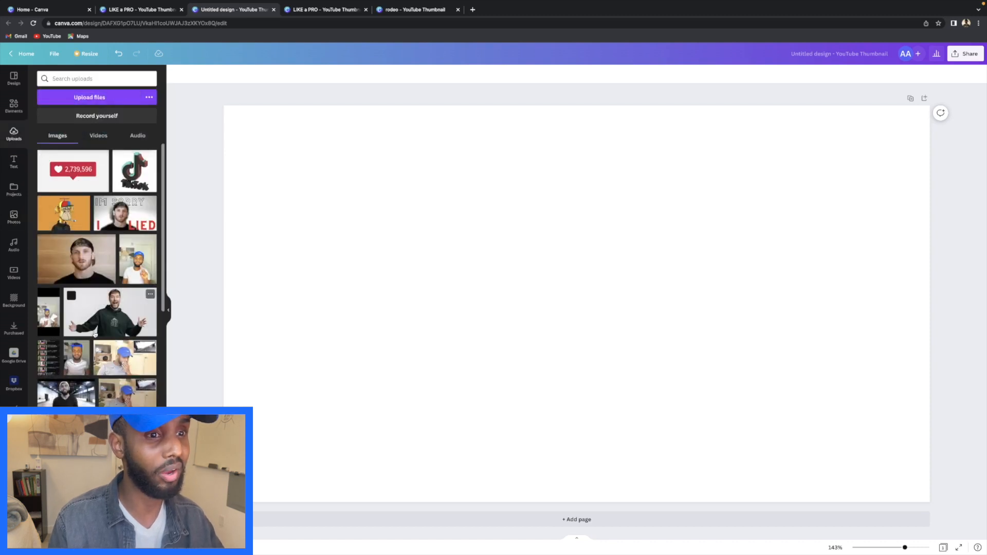
{"action": "scroll", "coordinate": [106, 338], "scroll_direction": "down", "scroll_amount": 2}
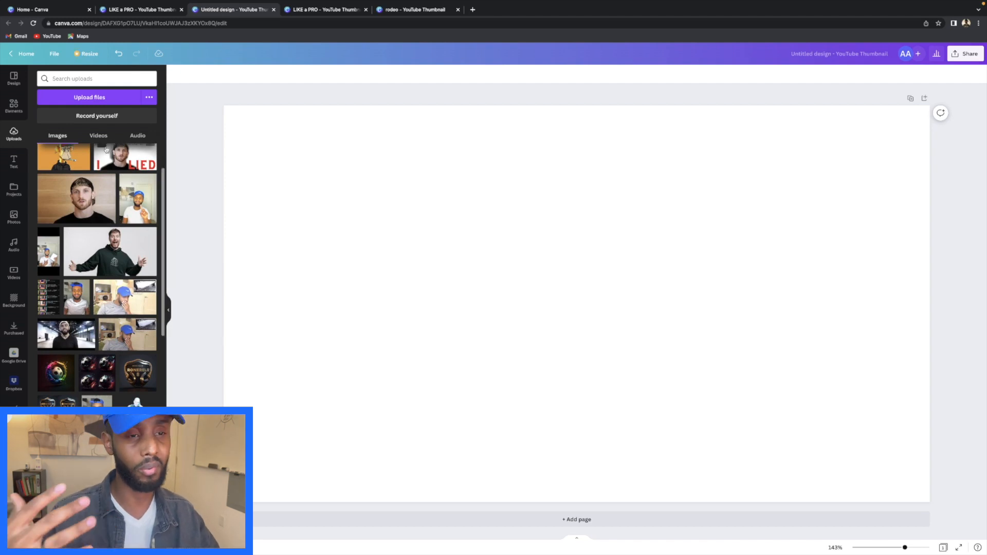
{"action": "scroll", "coordinate": [71, 187], "scroll_direction": "up", "scroll_amount": 1}
{"action": "scroll", "coordinate": [71, 187], "scroll_direction": "up", "scroll_amount": 2}
{"action": "left_click", "coordinate": [13, 217]}
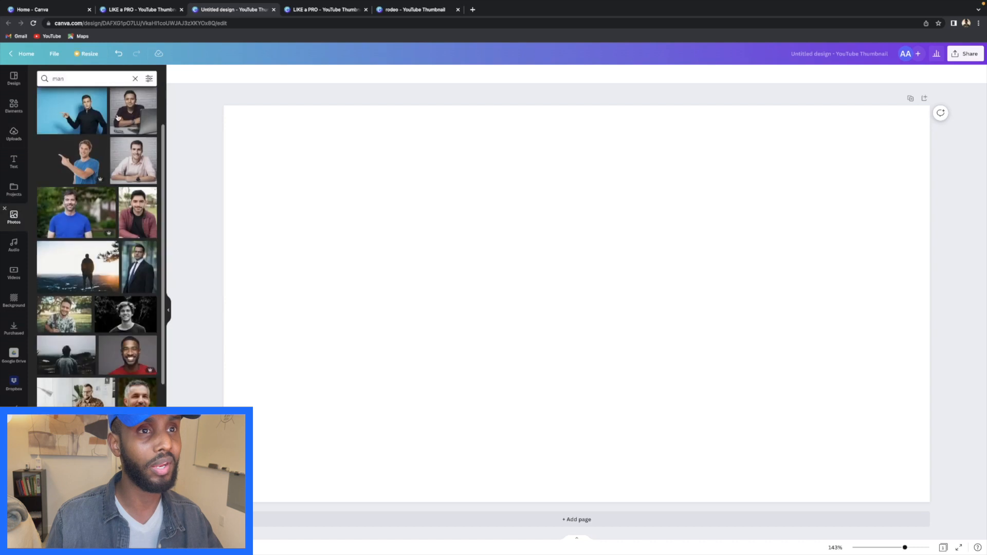
{"action": "left_click", "coordinate": [135, 78]}
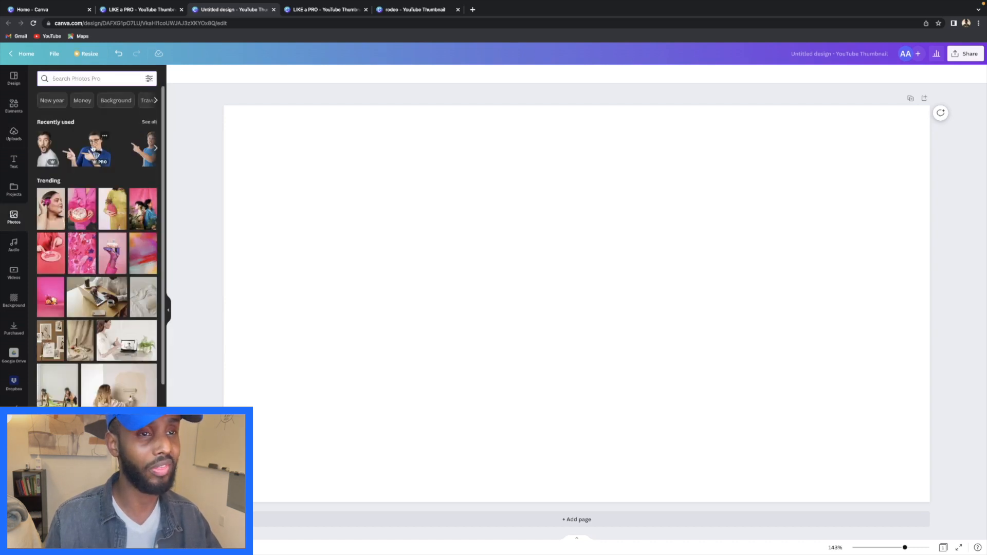
{"action": "left_click", "coordinate": [93, 149]}
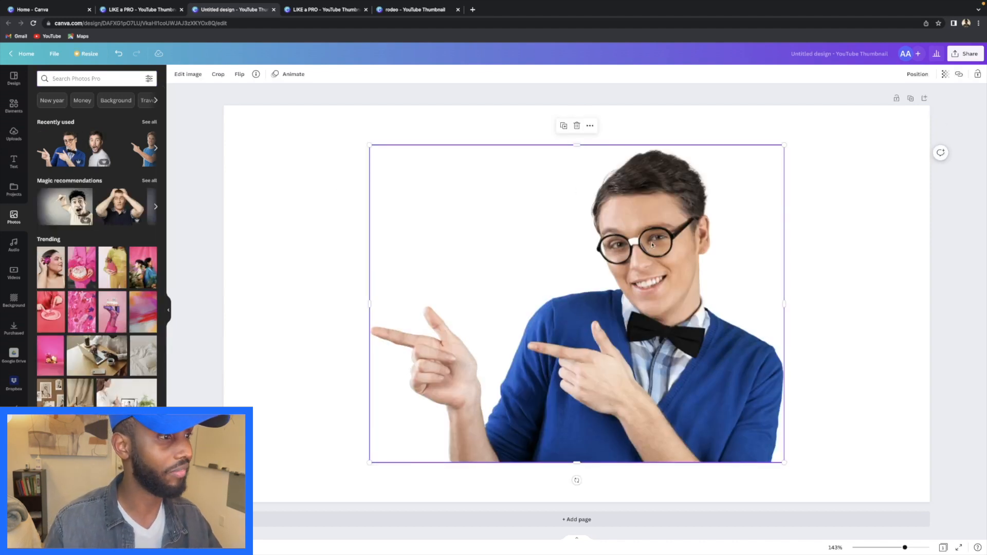
- Nudge the pointing man photo lower, then delete it and show the uploaded images
{"action": "left_click_drag", "start_coordinate": [648, 235], "coordinate": [653, 273]}
{"action": "left_click", "coordinate": [889, 220]}
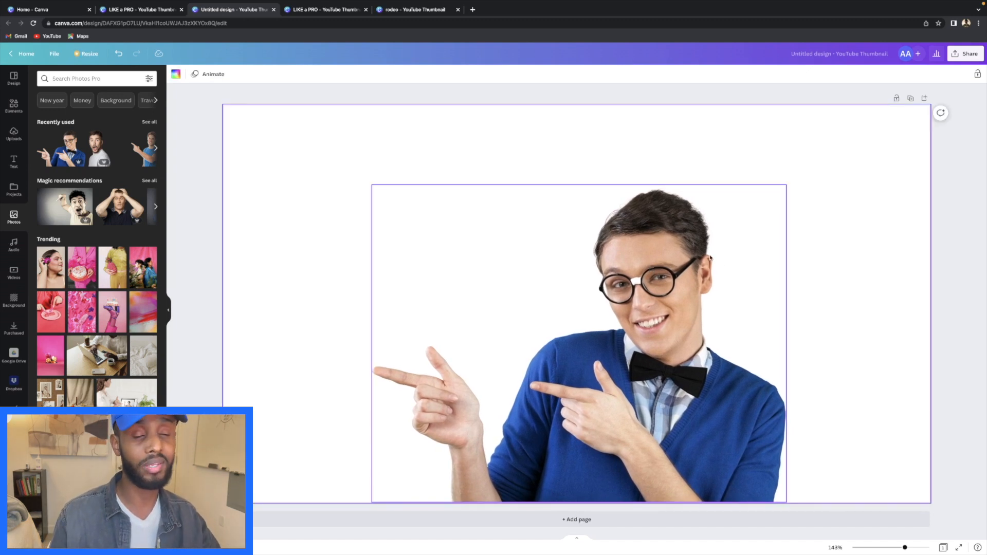
{"action": "left_click", "coordinate": [690, 259]}
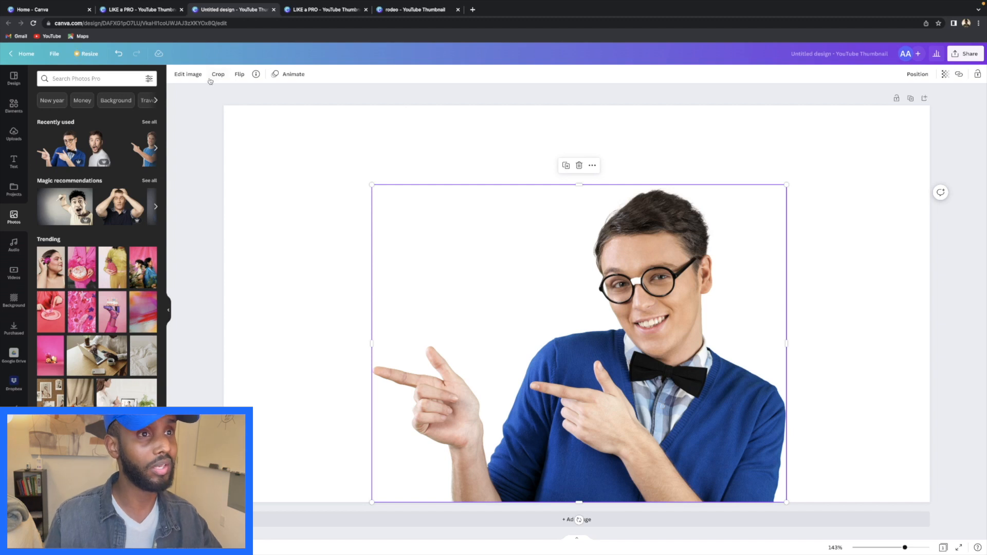
{"action": "left_click", "coordinate": [189, 75]}
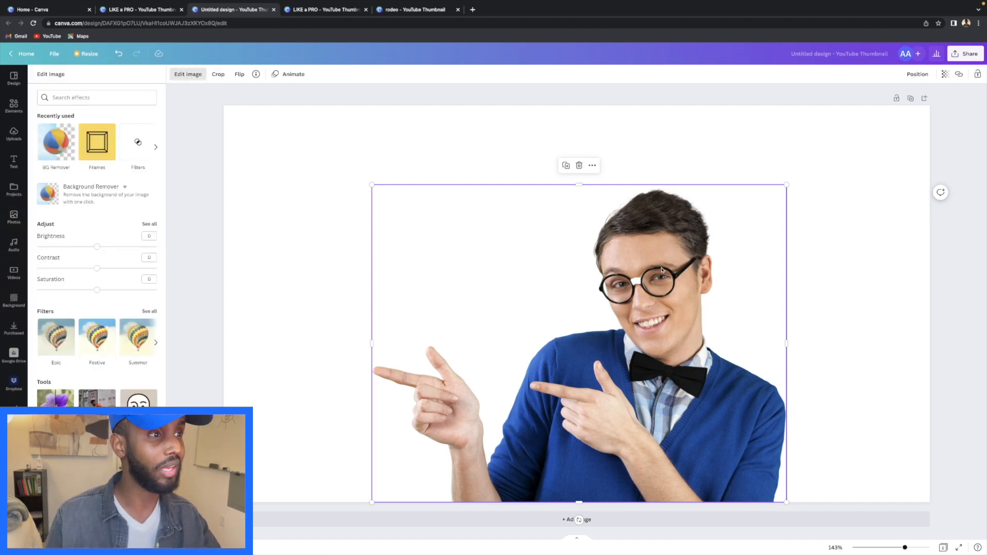
{"action": "left_click", "coordinate": [578, 165]}
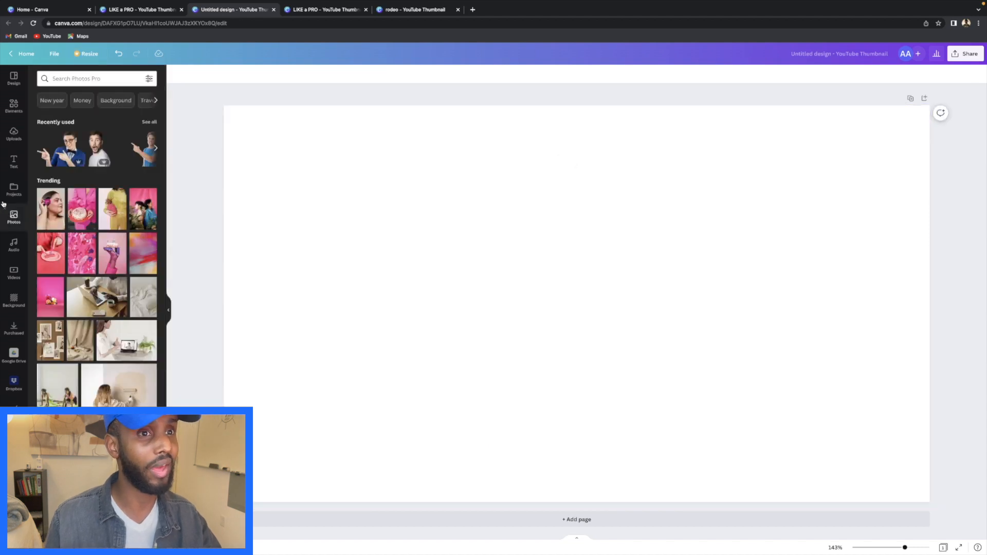
{"action": "left_click", "coordinate": [9, 140]}
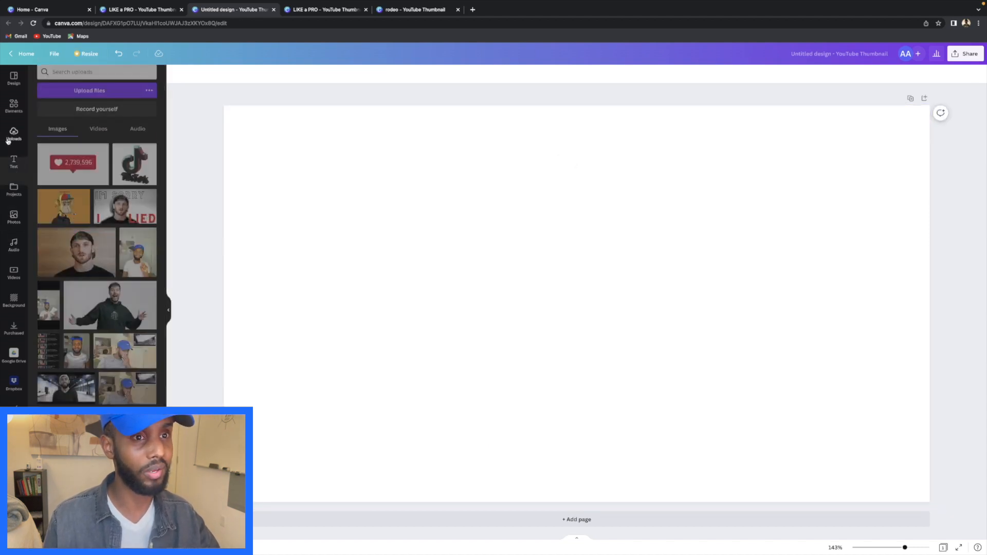
- Add the uploaded photo of the man in a cap, remove its background, and enlarge it
{"action": "left_click", "coordinate": [69, 251]}
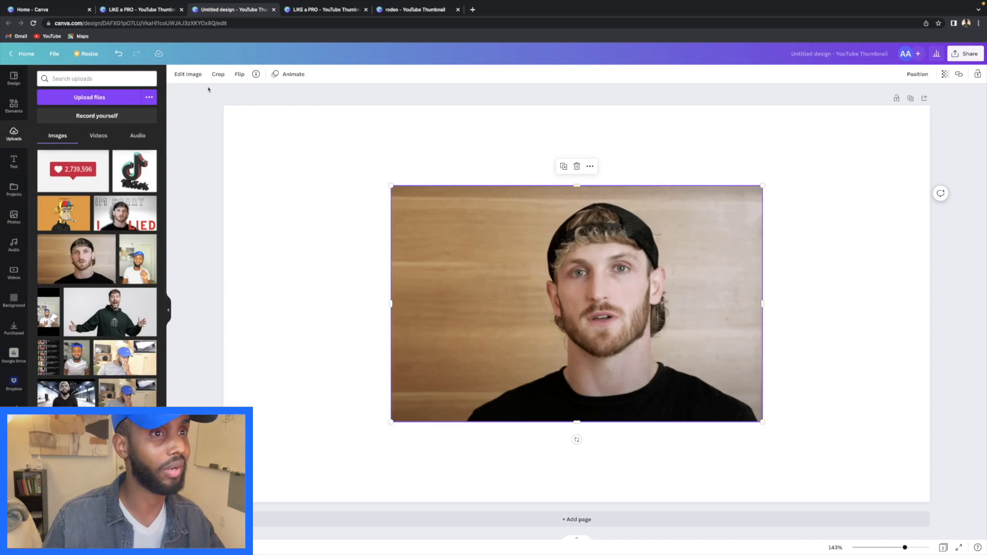
{"action": "left_click", "coordinate": [187, 74]}
{"action": "left_click", "coordinate": [84, 134]}
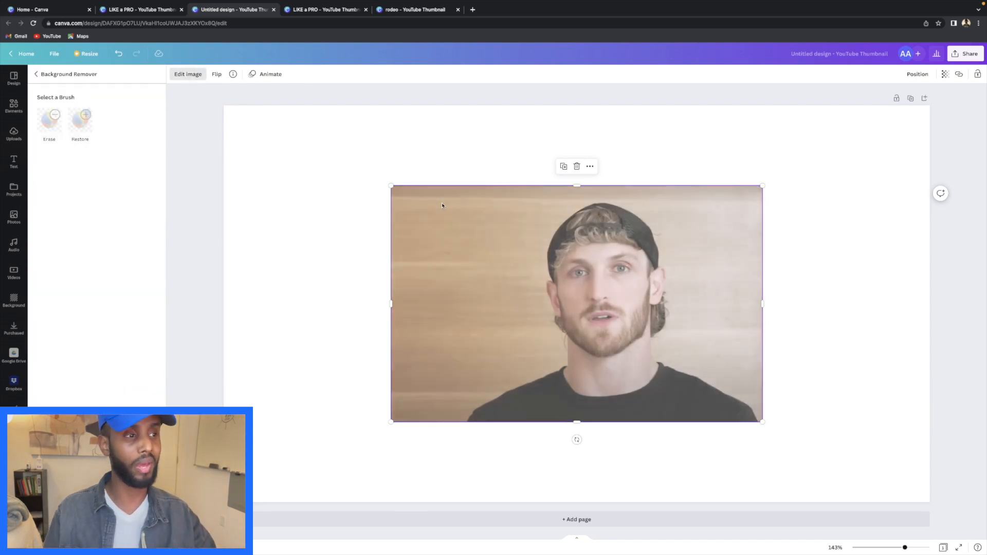
{"action": "left_click_drag", "start_coordinate": [716, 287], "coordinate": [678, 346]}
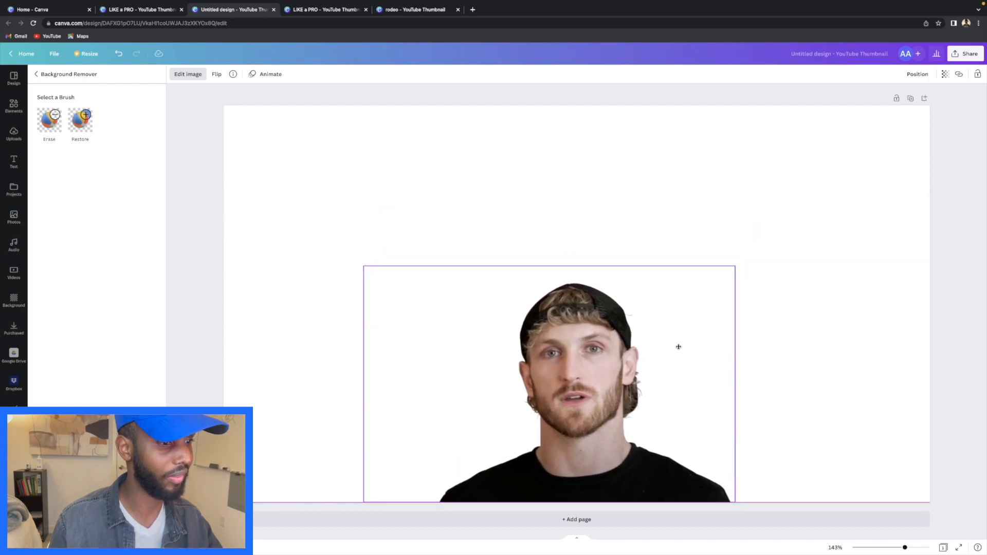
{"action": "left_click_drag", "start_coordinate": [733, 266], "coordinate": [837, 202]}
{"action": "left_click_drag", "start_coordinate": [752, 283], "coordinate": [725, 284]}
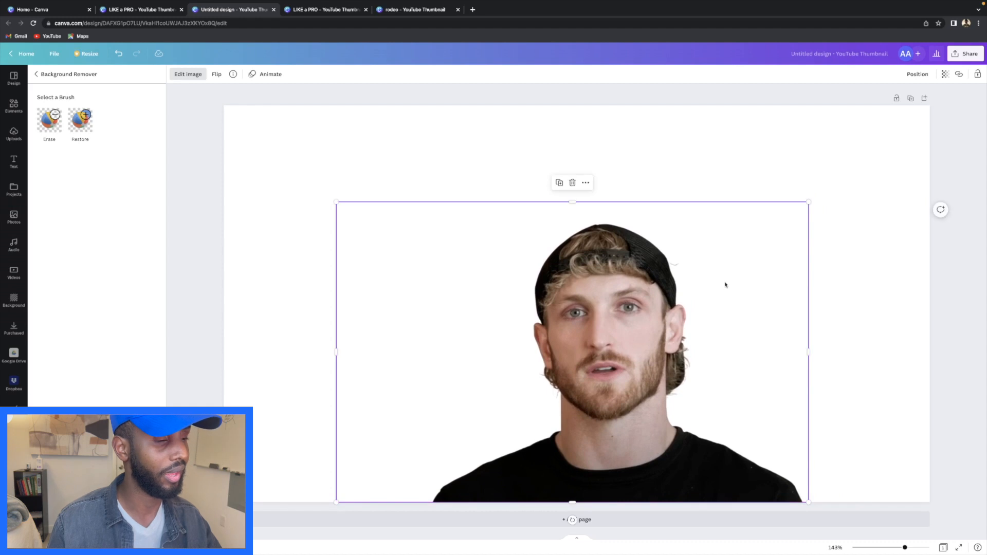
{"action": "left_click", "coordinate": [418, 181]}
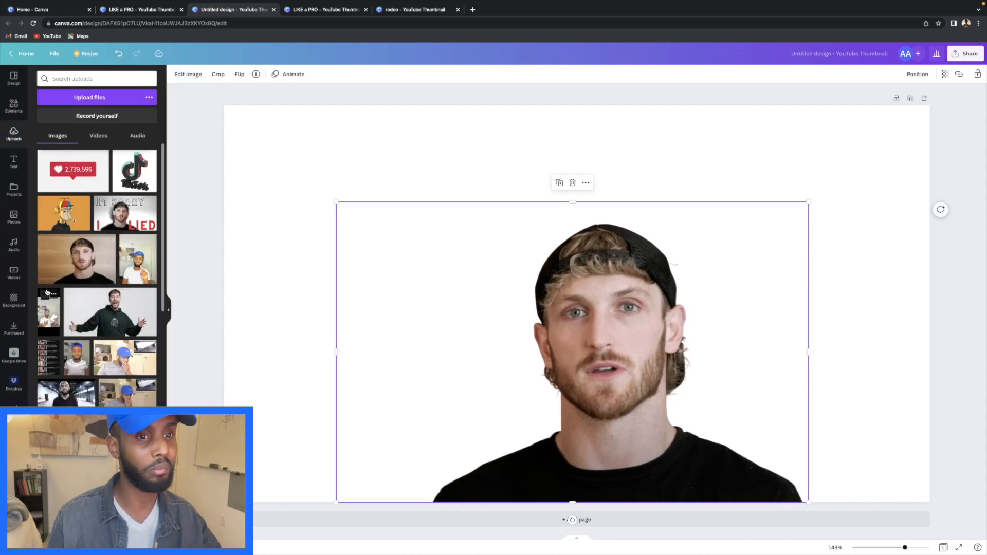
- Set the page background to plain white and shift the cutout slightly left
{"action": "left_click", "coordinate": [14, 300]}
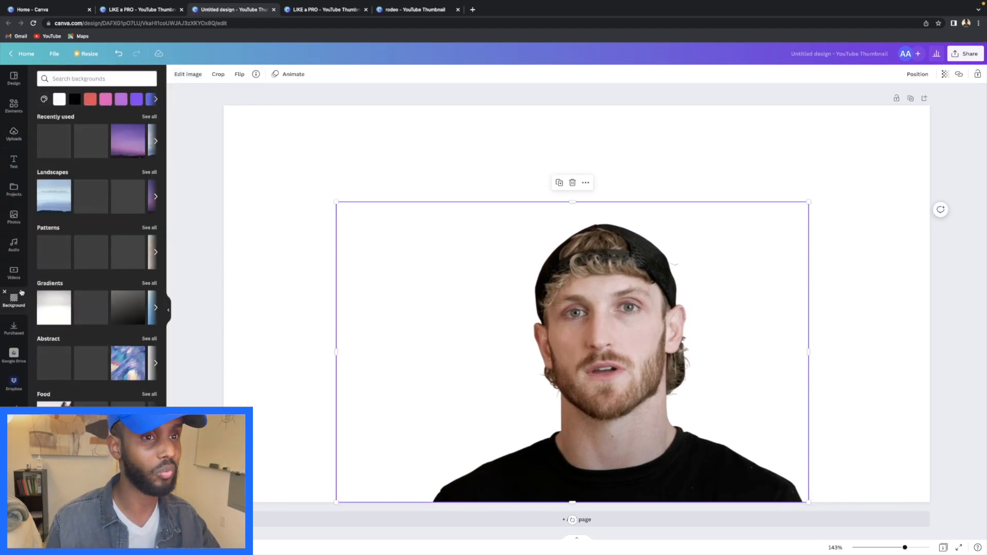
{"action": "left_click", "coordinate": [51, 203]}
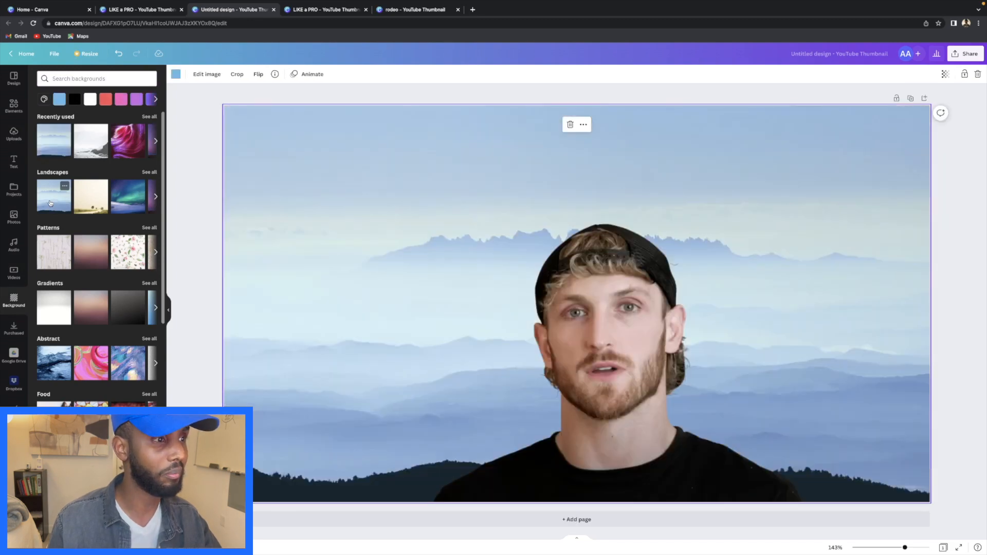
{"action": "left_click", "coordinate": [121, 153]}
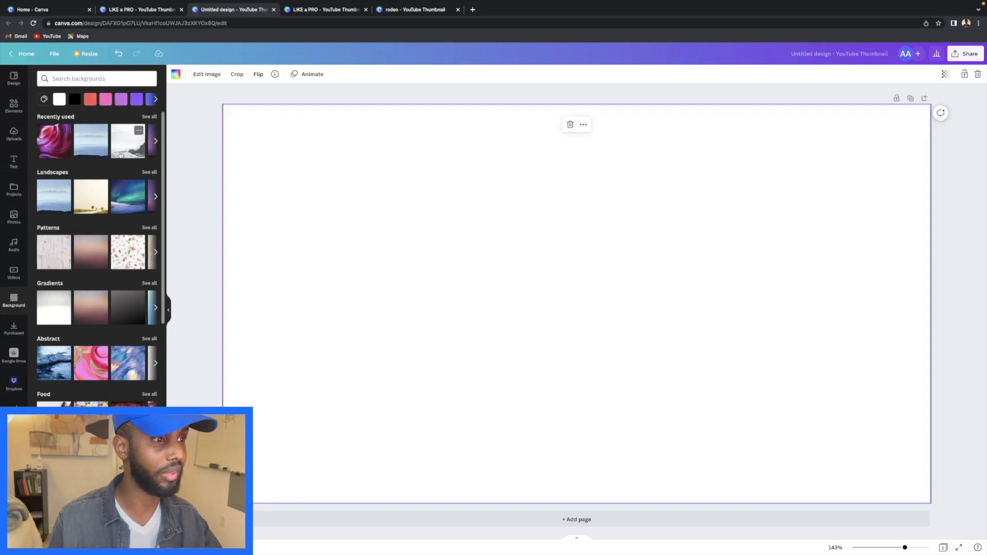
{"action": "left_click", "coordinate": [60, 98]}
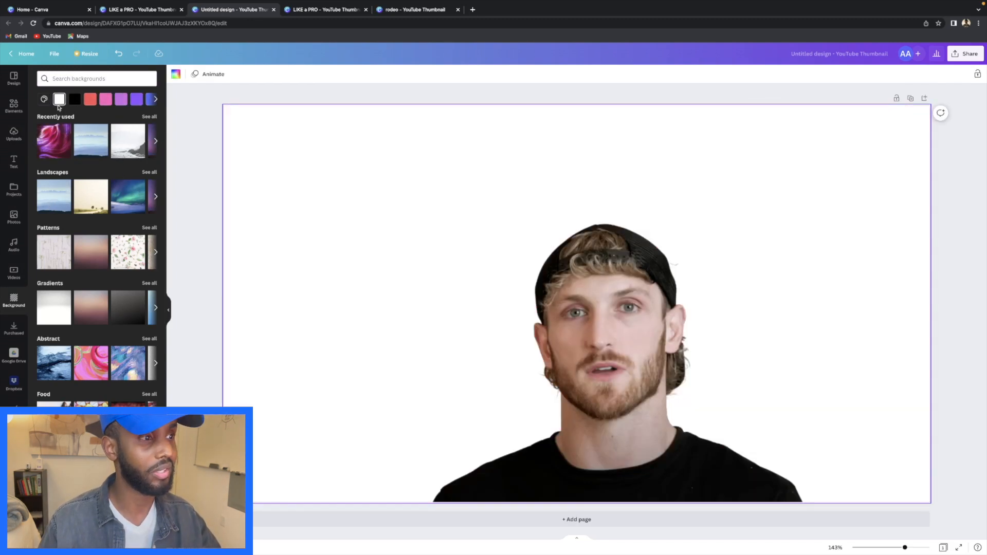
{"action": "left_click_drag", "start_coordinate": [622, 305], "coordinate": [587, 304]}
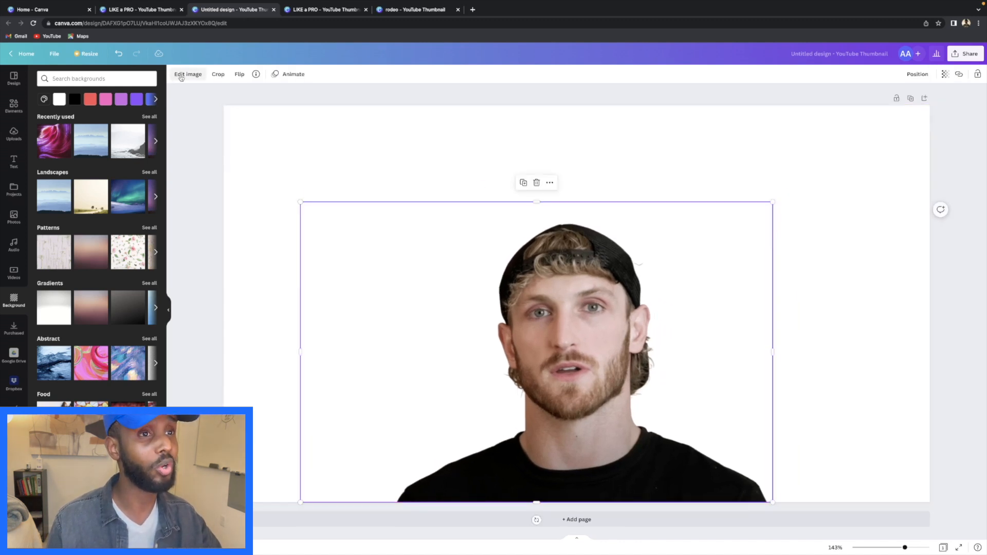
- Give the cutout a Glow shadow with size 12 and transparency 56, then view LIKE a PRO
{"action": "left_click", "coordinate": [181, 77]}
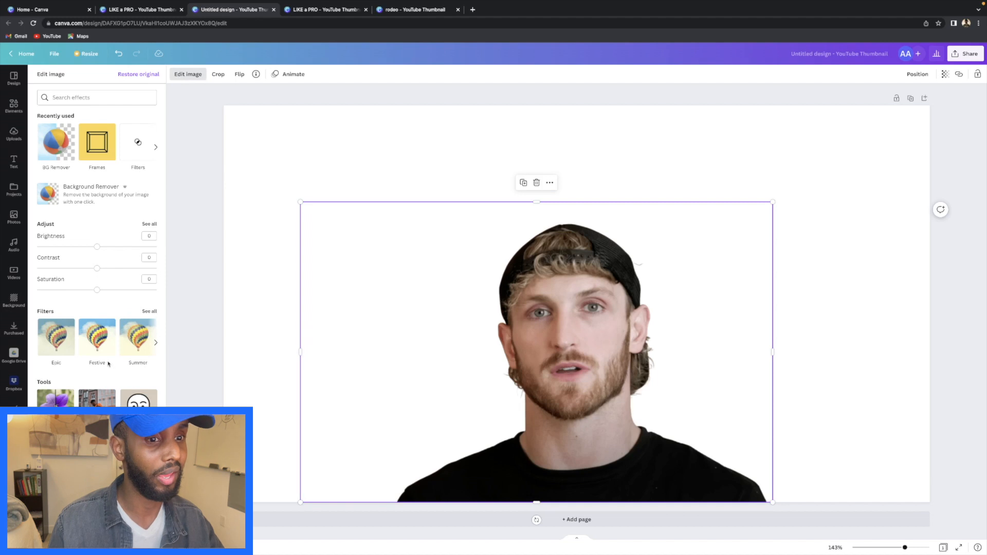
{"action": "scroll", "coordinate": [106, 363], "scroll_direction": "down", "scroll_amount": 2}
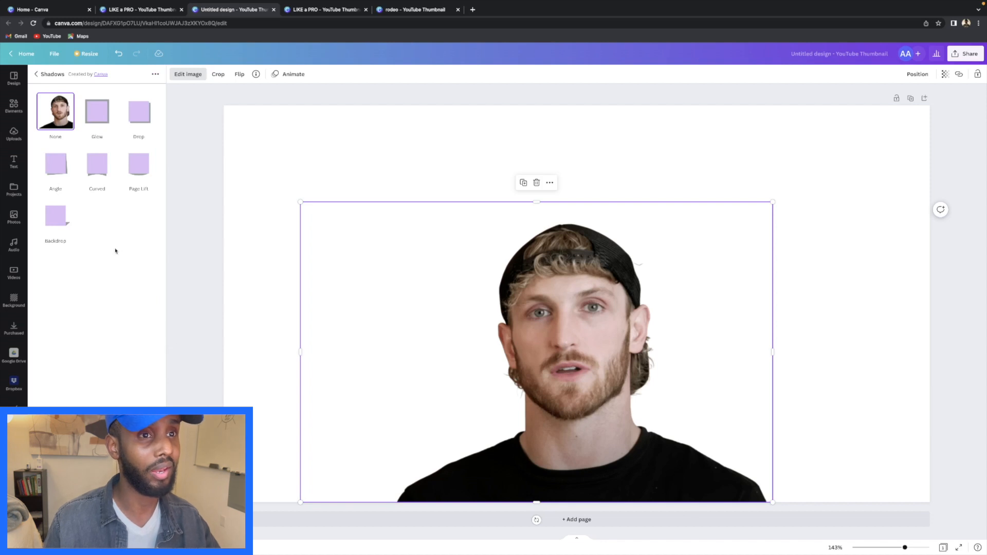
{"action": "left_click", "coordinate": [95, 111]}
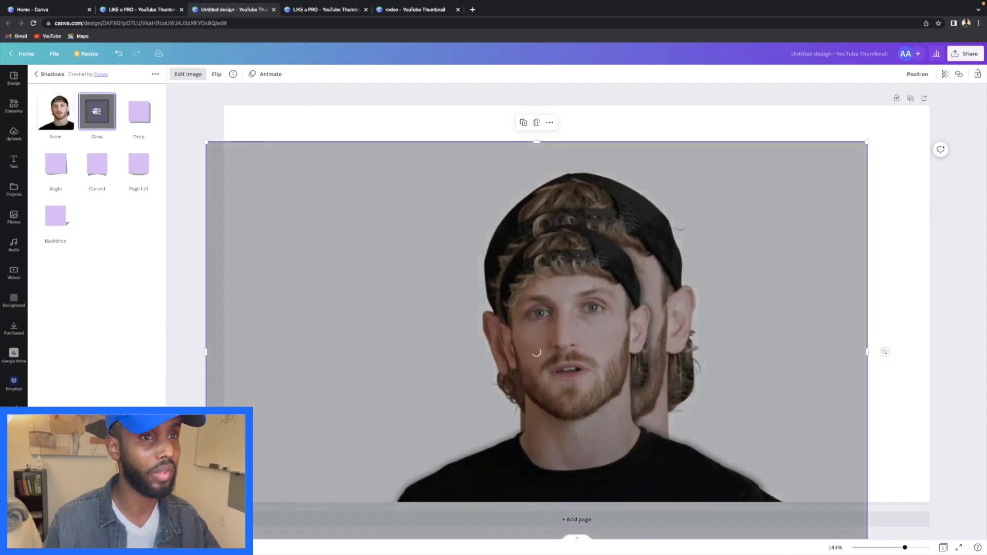
{"action": "left_click", "coordinate": [99, 114]}
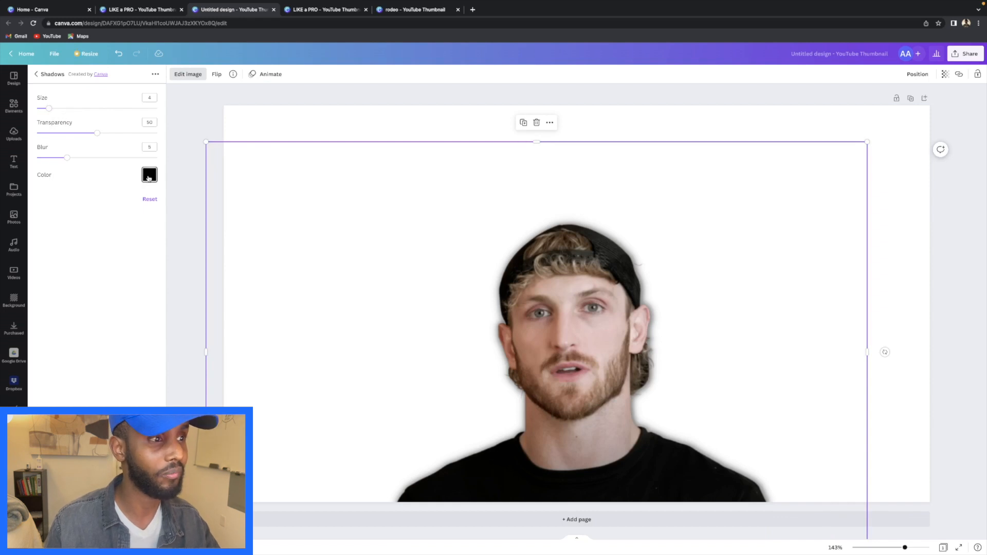
{"action": "left_click_drag", "start_coordinate": [51, 109], "coordinate": [105, 134]}
{"action": "left_click_drag", "start_coordinate": [571, 308], "coordinate": [563, 308]}
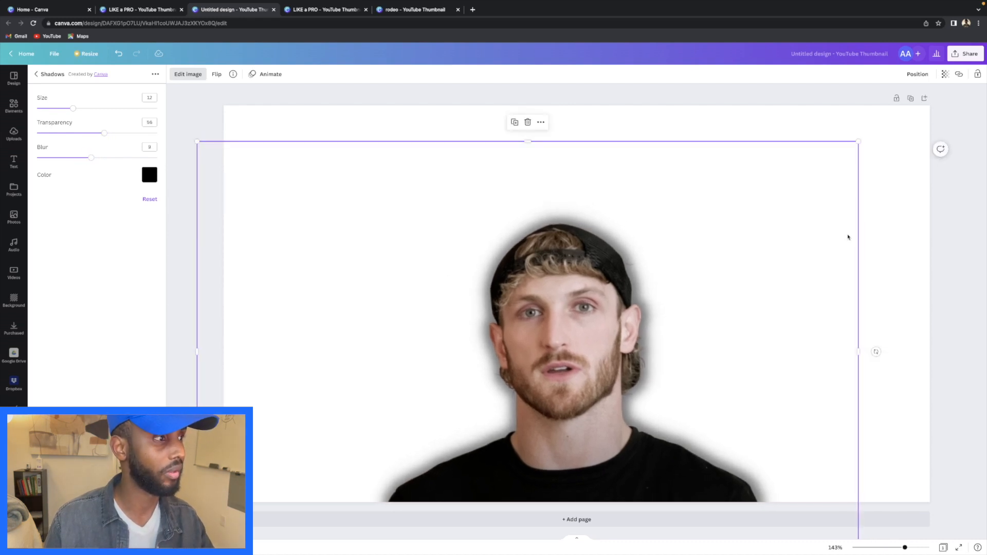
{"action": "left_click", "coordinate": [327, 11]}
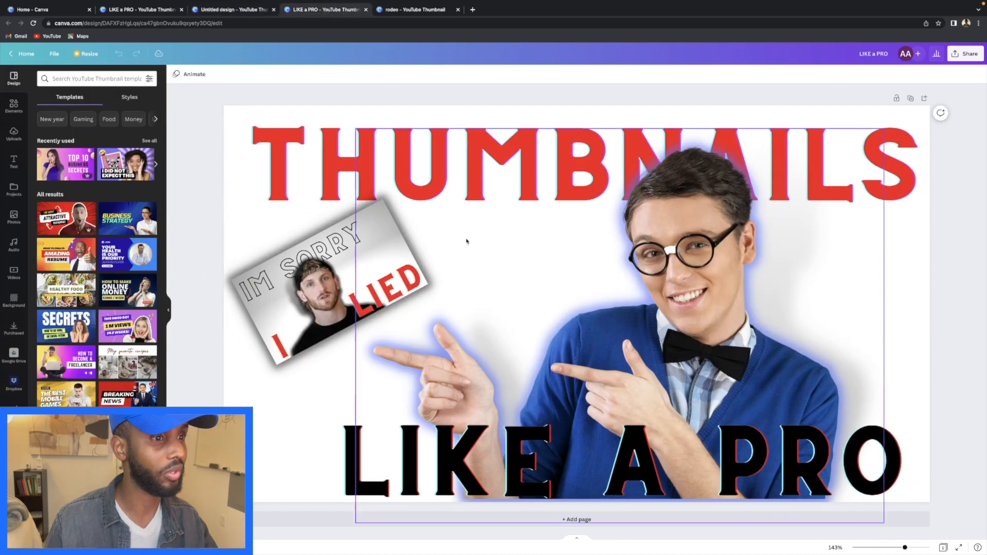
- Return to the Untitled design and back to the Edit image effects list
{"action": "mouse_move", "coordinate": [126, 9]}
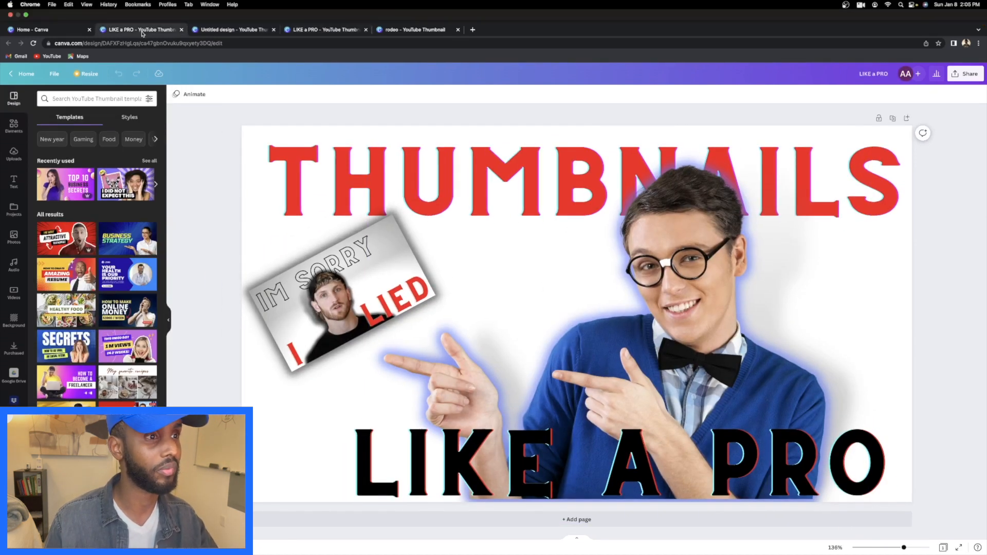
{"action": "left_click", "coordinate": [219, 31]}
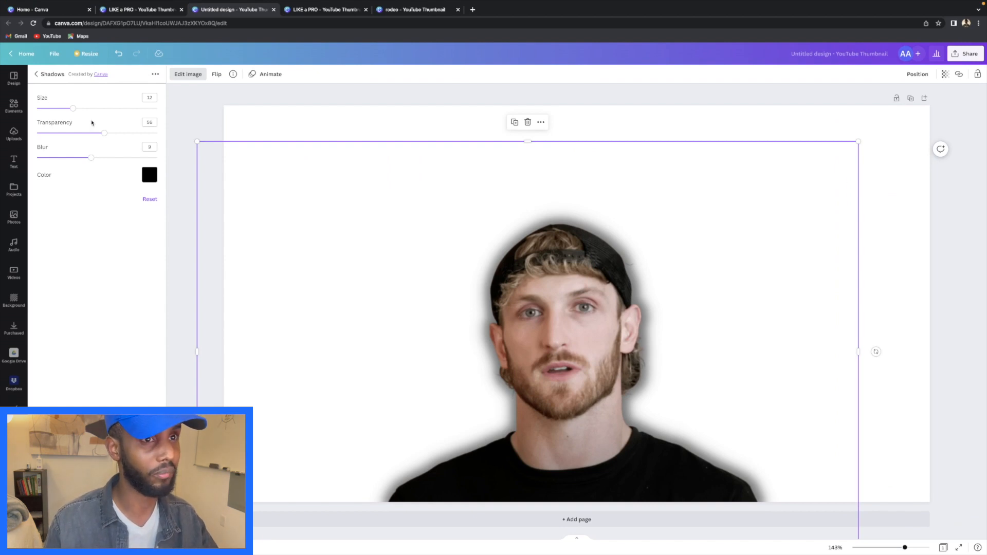
{"action": "left_click", "coordinate": [97, 537]}
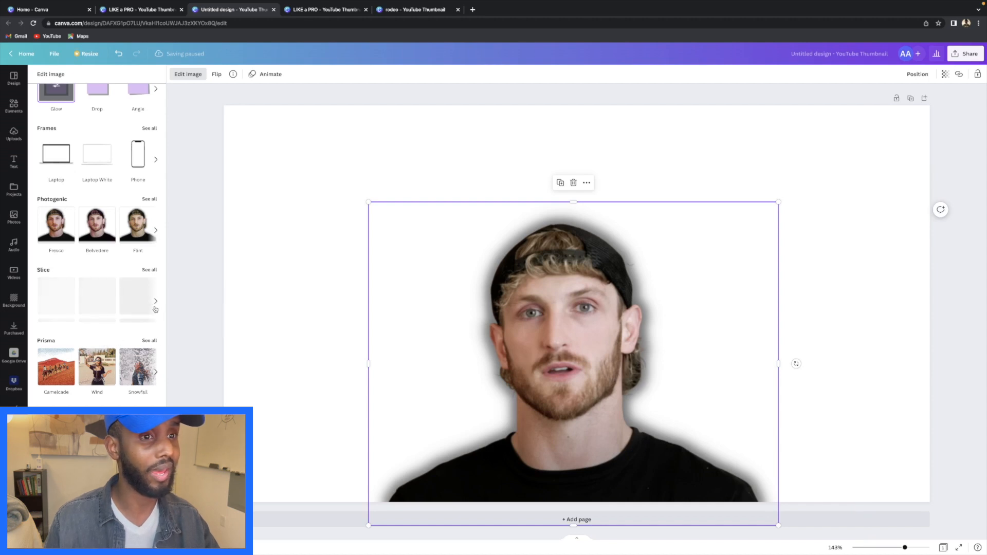
{"action": "scroll", "coordinate": [93, 148], "scroll_direction": "up", "scroll_amount": 5}
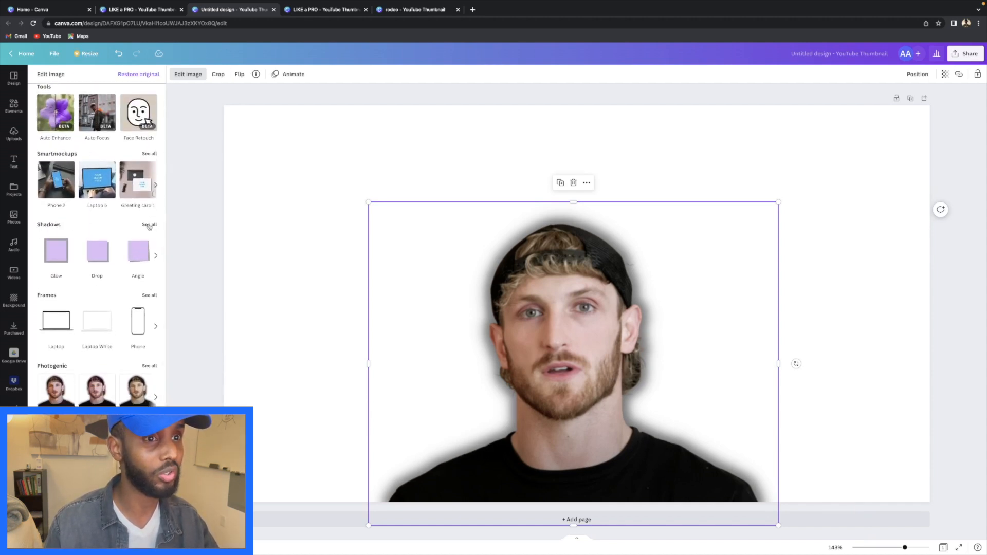
- Apply a Backdrop shadow with vertical angle 15, transparency 41 and blur 7
{"action": "left_click", "coordinate": [149, 225]}
{"action": "left_click", "coordinate": [46, 214]}
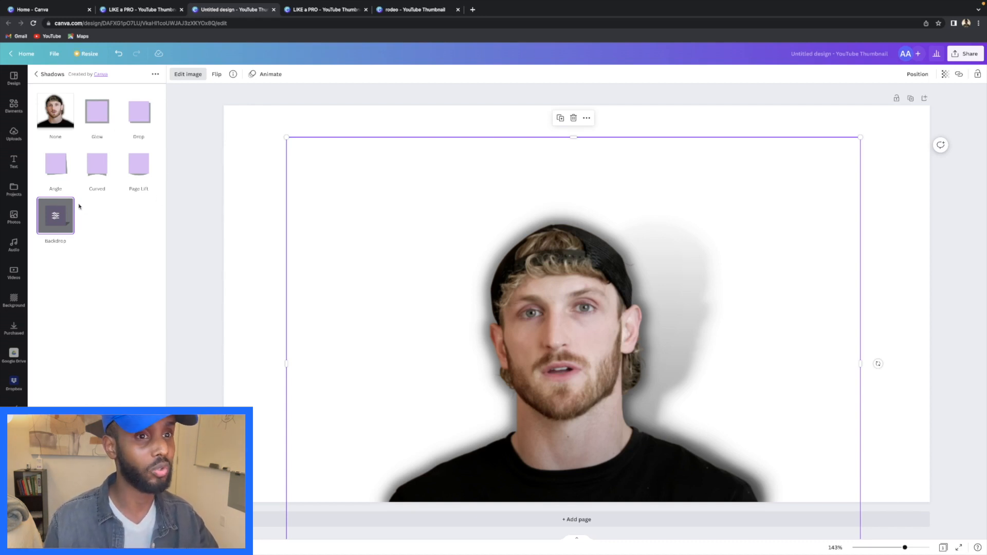
{"action": "left_click", "coordinate": [55, 217]}
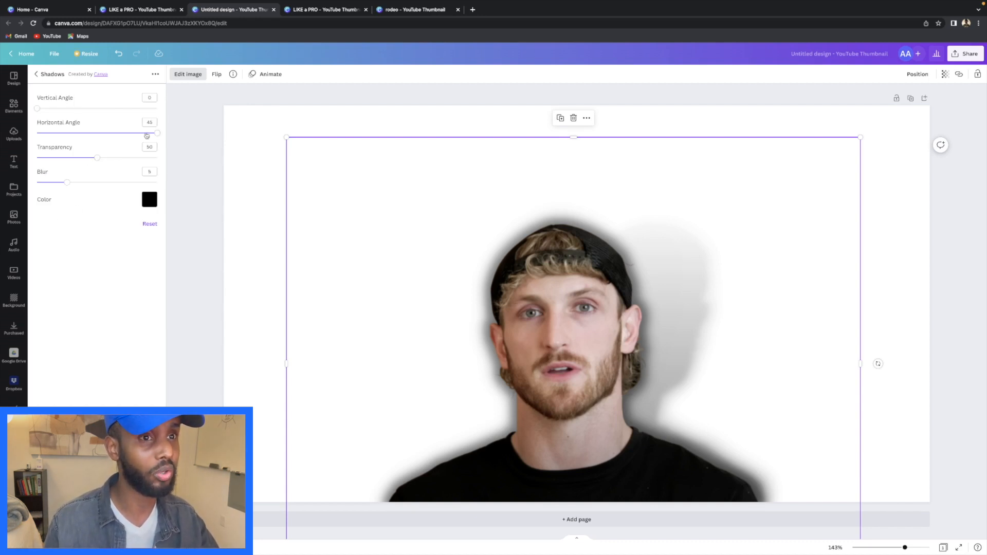
{"action": "left_click_drag", "start_coordinate": [38, 111], "coordinate": [58, 113]}
{"action": "mouse_move", "coordinate": [158, 135]}
{"action": "left_mouse_down"}
{"action": "mouse_move", "coordinate": [145, 135]}
{"action": "mouse_move", "coordinate": [162, 136]}
{"action": "left_mouse_up"}
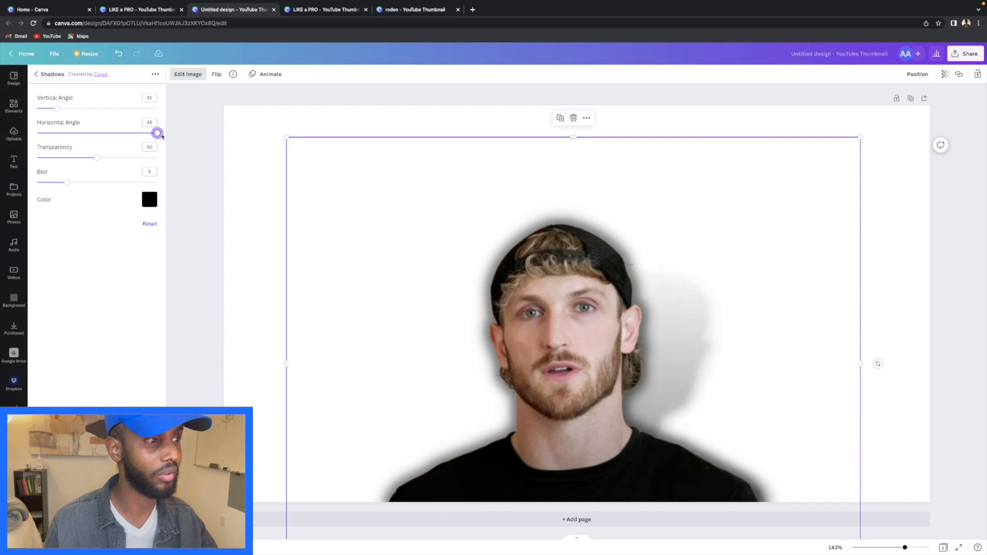
{"action": "left_click_drag", "start_coordinate": [99, 159], "coordinate": [85, 185]}
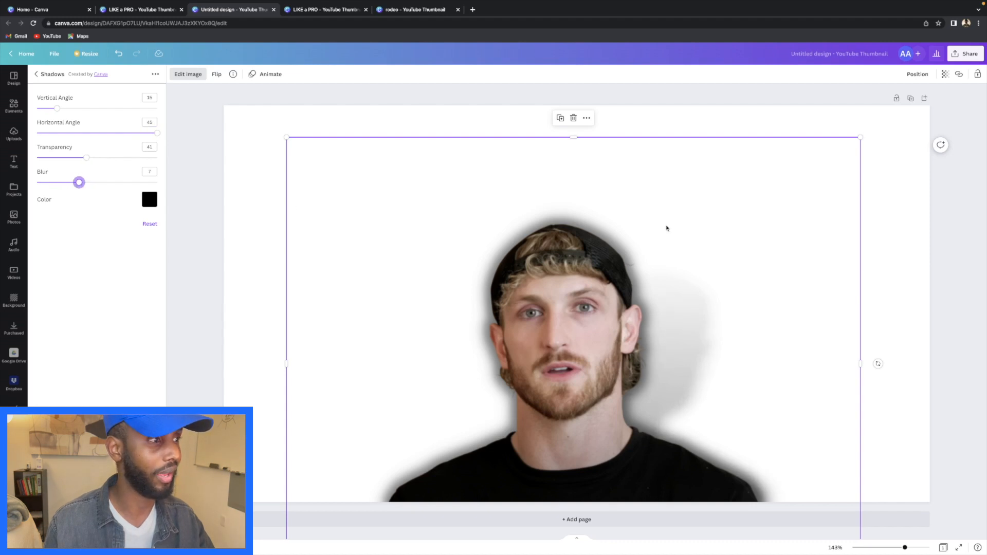
{"action": "left_click", "coordinate": [904, 220]}
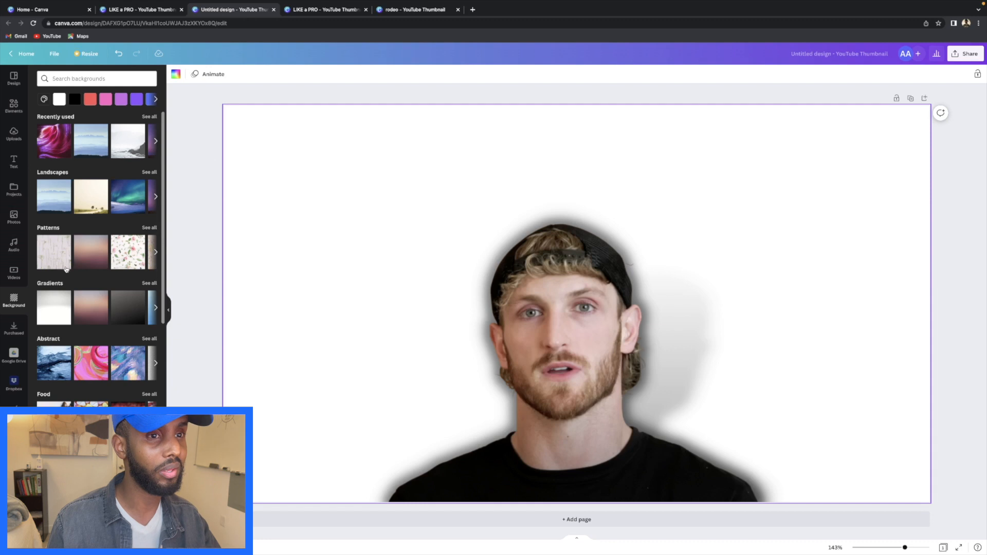
- Switch the man's photo shadow back to Glow and raise its size to 6
{"action": "left_click", "coordinate": [606, 366]}
{"action": "left_click", "coordinate": [188, 75]}
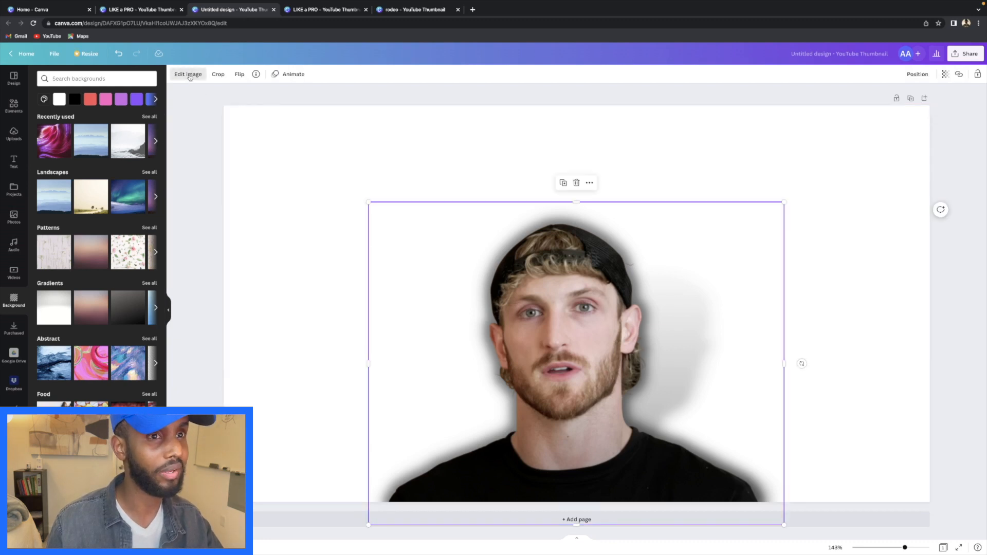
{"action": "left_click", "coordinate": [59, 152]}
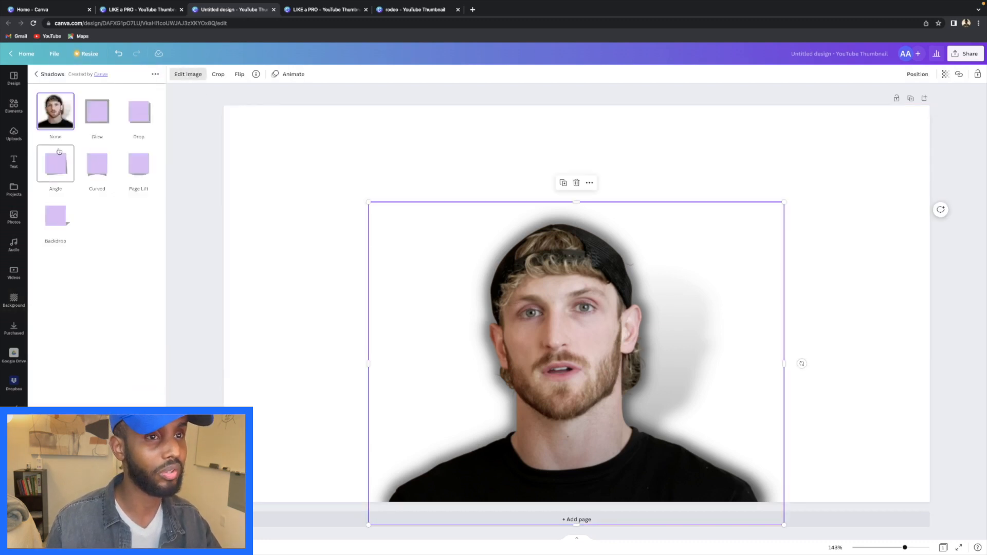
{"action": "left_click", "coordinate": [97, 114]}
{"action": "left_click", "coordinate": [97, 114]}
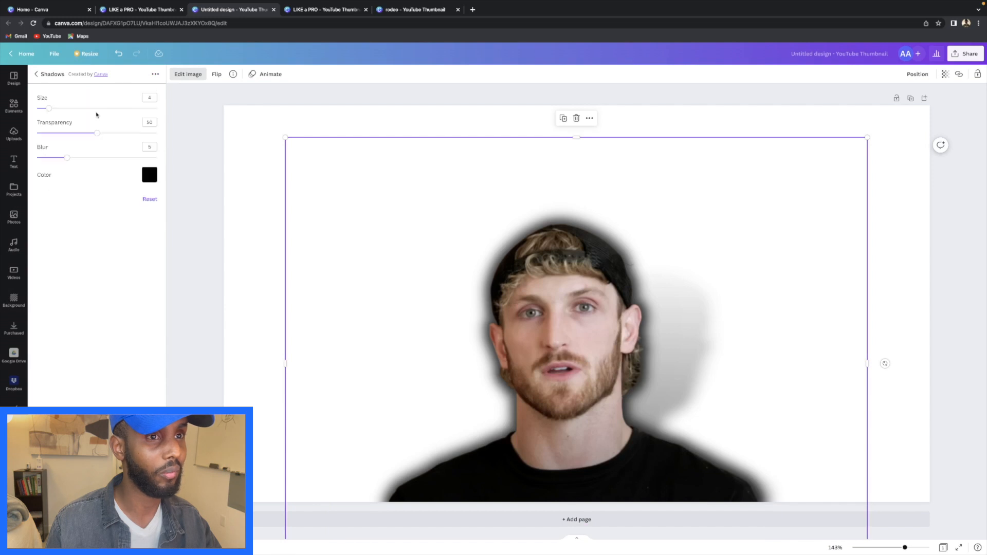
{"action": "left_click_drag", "start_coordinate": [50, 111], "coordinate": [55, 110]}
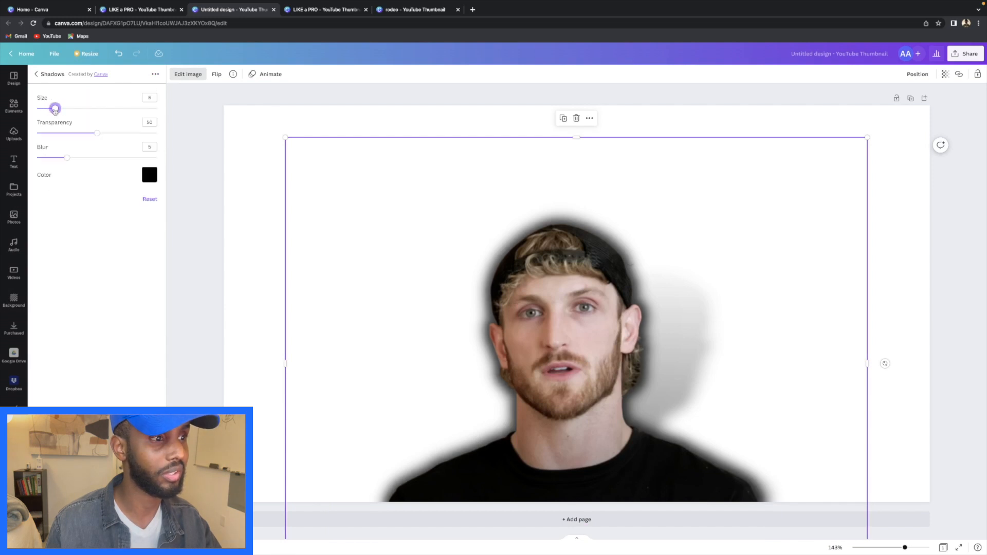
{"action": "left_click", "coordinate": [249, 240]}
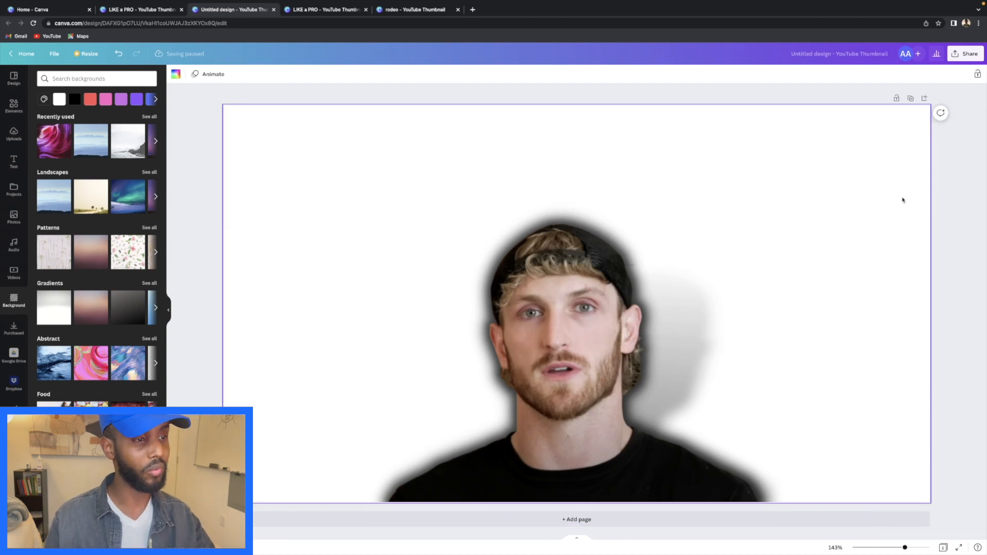
{"action": "left_click", "coordinate": [938, 187]}
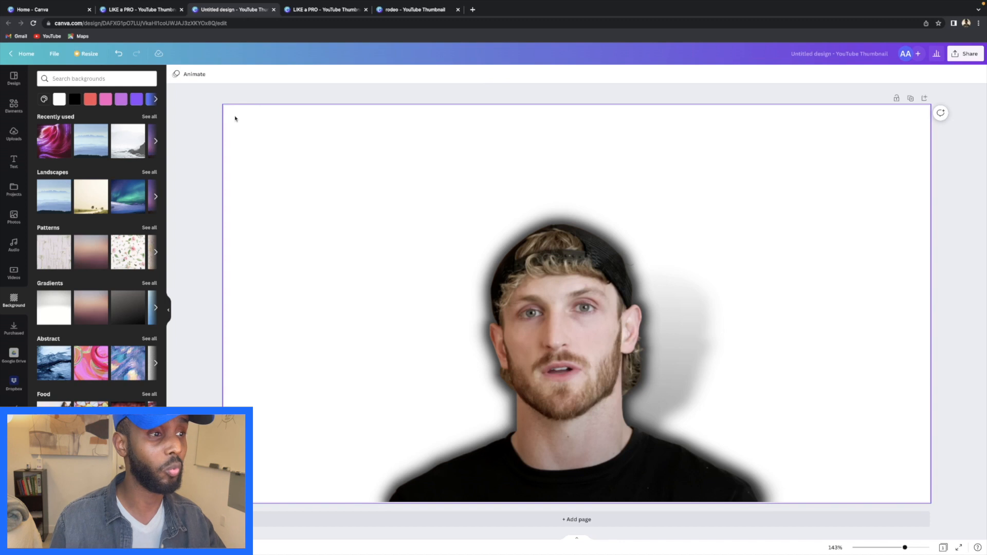
- Add the RODEO text style from Recently used to the page
{"action": "left_click", "coordinate": [14, 161]}
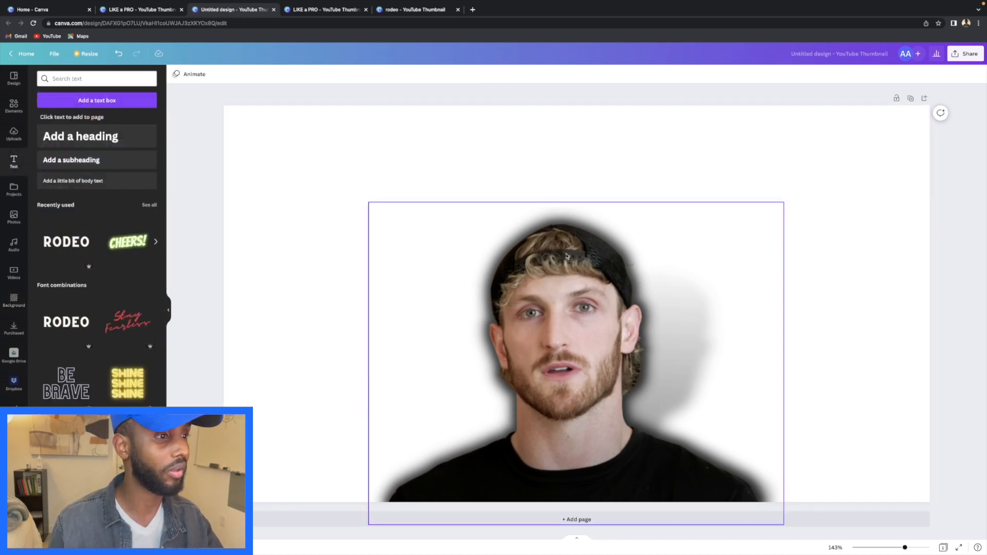
{"action": "scroll", "coordinate": [85, 274], "scroll_direction": "down", "scroll_amount": 5}
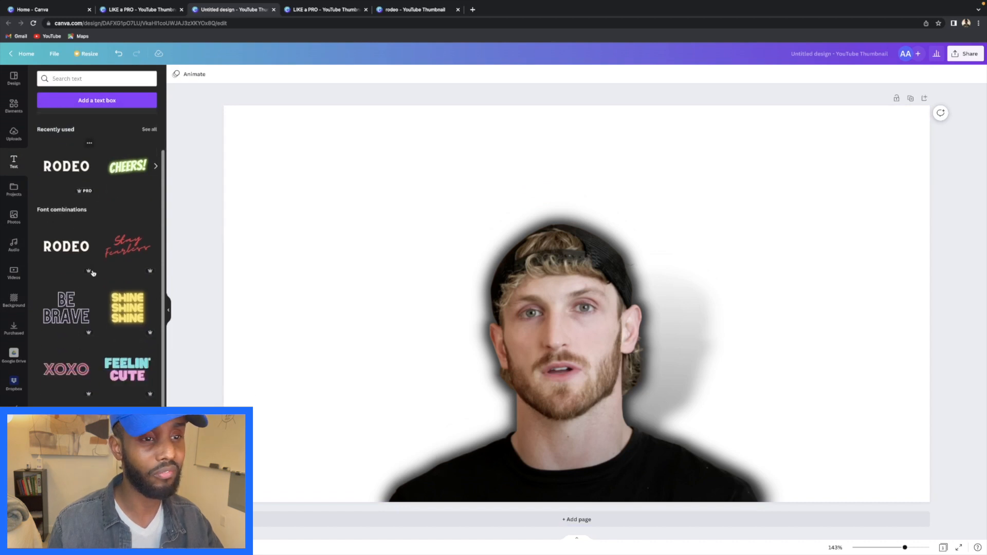
{"action": "scroll", "coordinate": [93, 269], "scroll_direction": "up", "scroll_amount": 4}
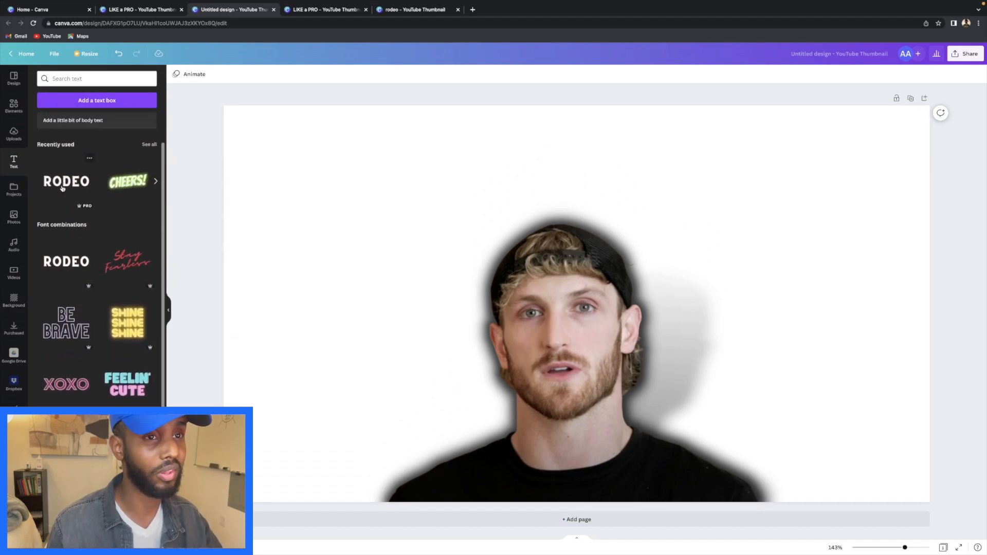
{"action": "left_click", "coordinate": [61, 184]}
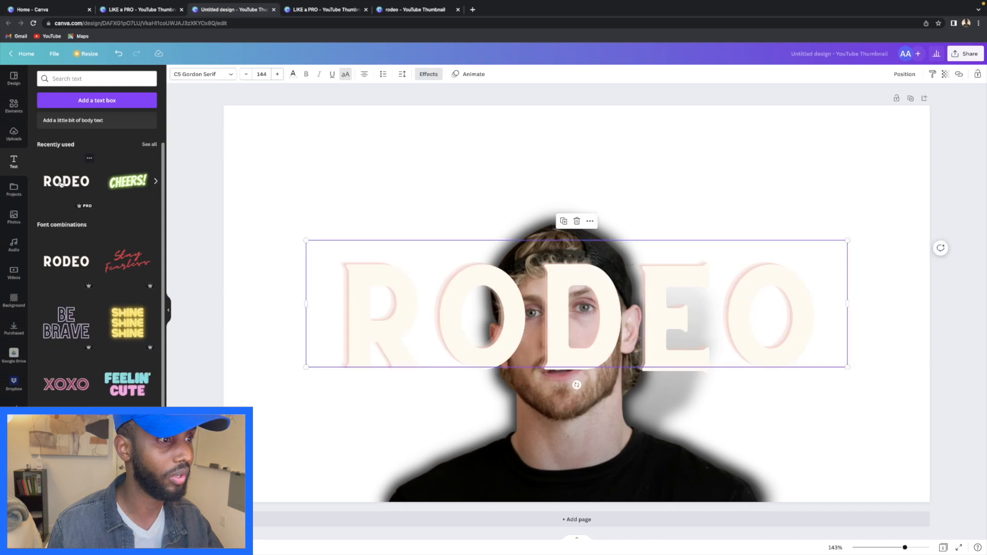
- Select all the RODEO text and set its font size to 50
{"action": "left_click", "coordinate": [813, 308]}
{"action": "left_click_drag", "start_coordinate": [816, 307], "coordinate": [361, 306]}
{"action": "left_click", "coordinate": [262, 74]}
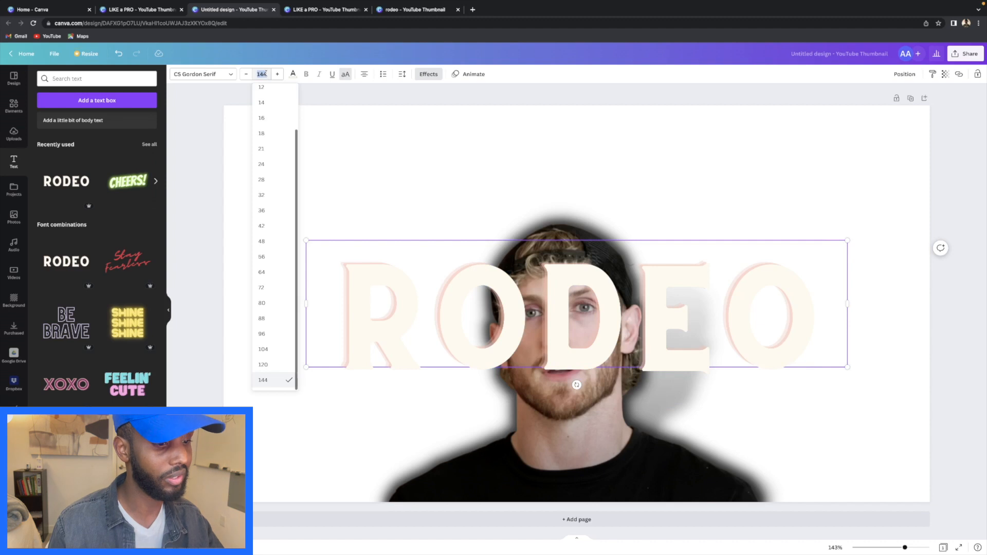
{"action": "type", "text": "50"}
{"action": "key", "text": "Return"}
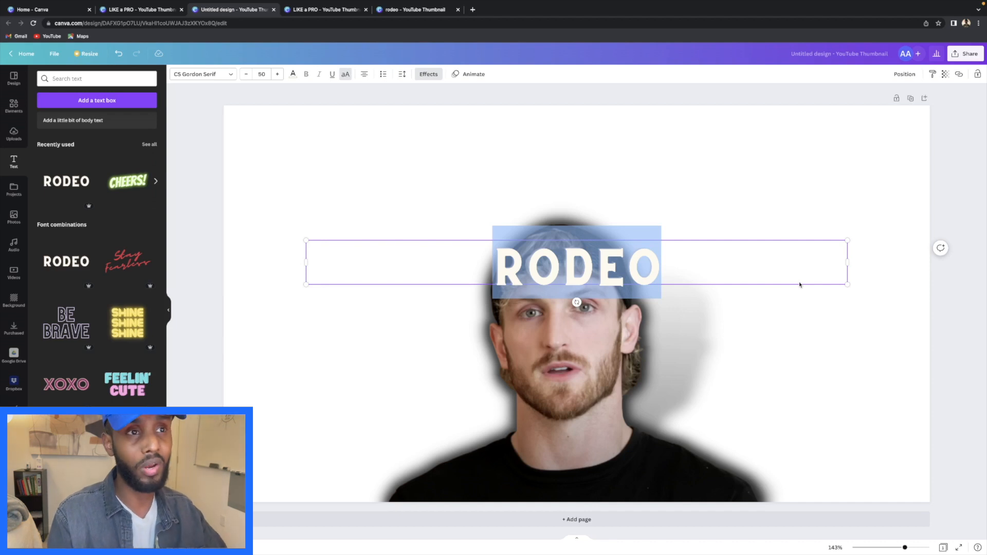
- Type the title 'LOGAN PAUL EXPOSED', enlarge it and move it toward the top
{"action": "type", "text": "LO"}
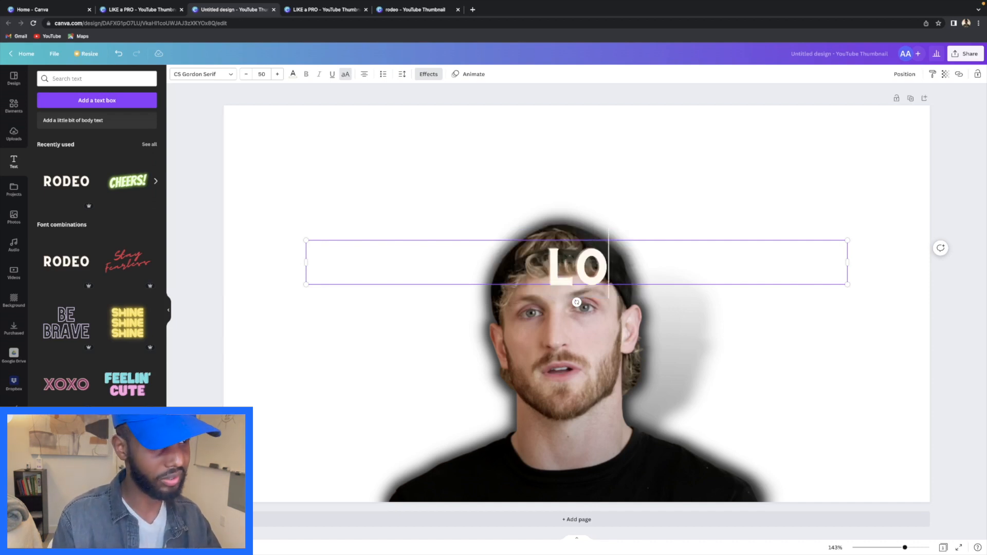
{"action": "type", "text": "GAN PAUL"}
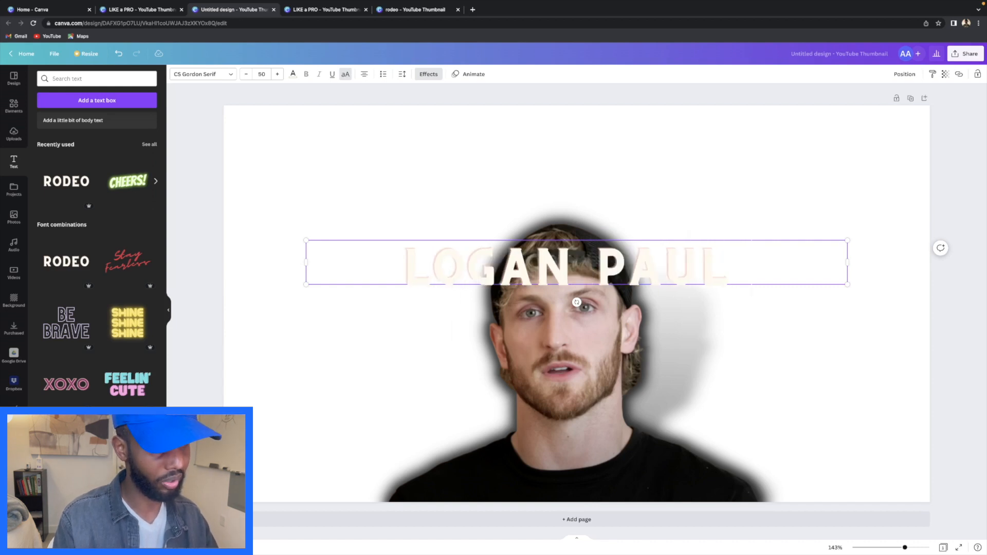
{"action": "type", "text": " EXP"}
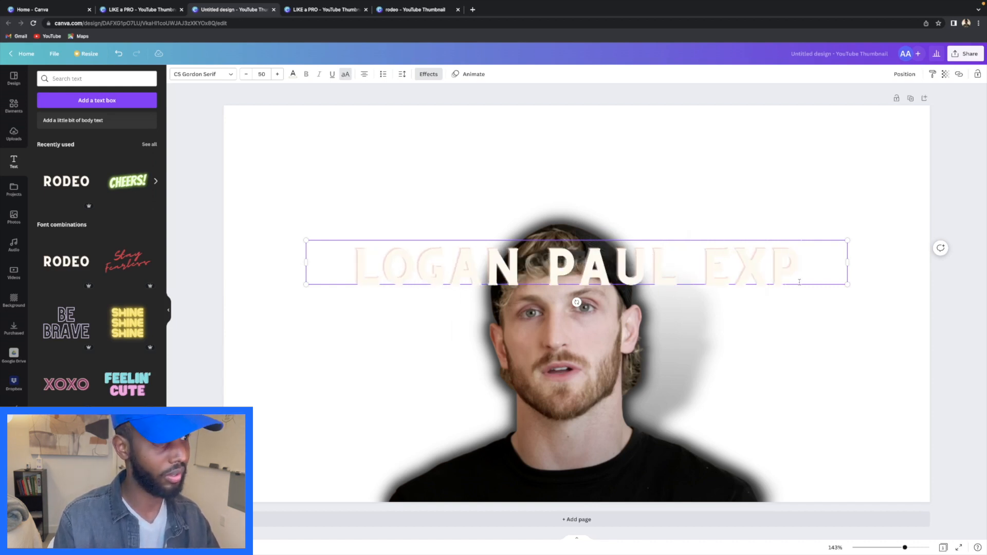
{"action": "type", "text": "OSED"}
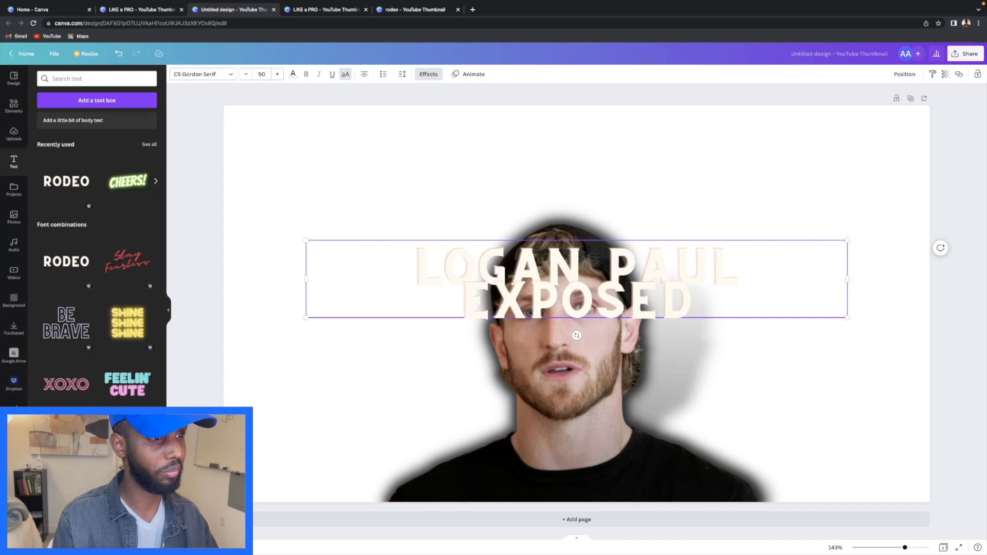
{"action": "left_click_drag", "start_coordinate": [848, 240], "coordinate": [915, 230]}
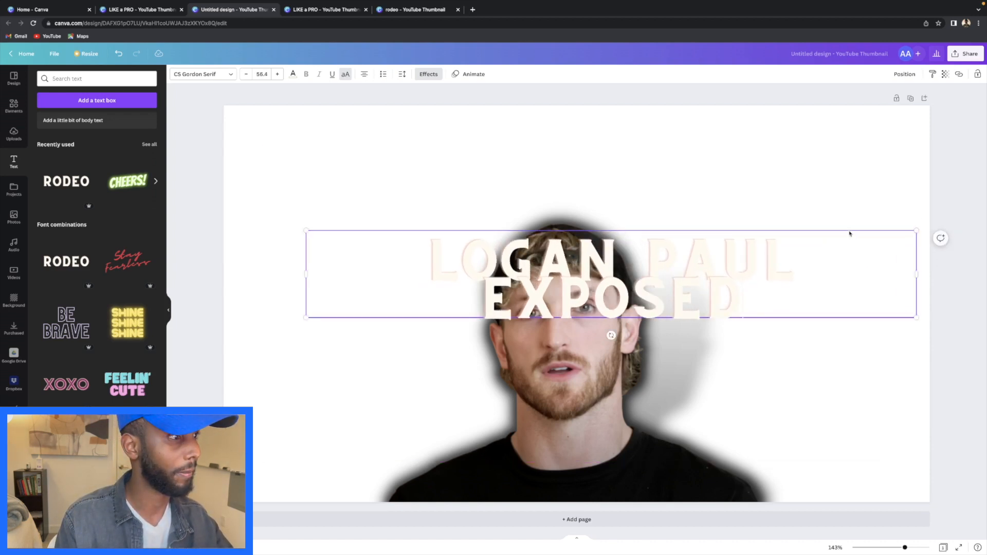
{"action": "left_click_drag", "start_coordinate": [849, 230], "coordinate": [814, 170]}
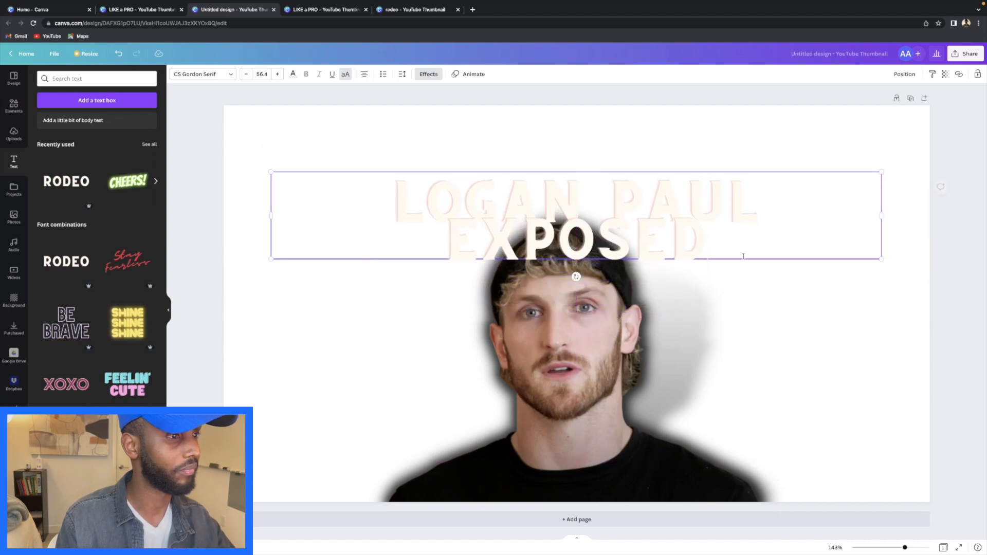
- Enlarge the man's photo and shift it slightly up and left
{"action": "left_click", "coordinate": [590, 340]}
{"action": "left_click_drag", "start_coordinate": [783, 203], "coordinate": [852, 148]}
{"action": "left_click_drag", "start_coordinate": [816, 293], "coordinate": [764, 367]}
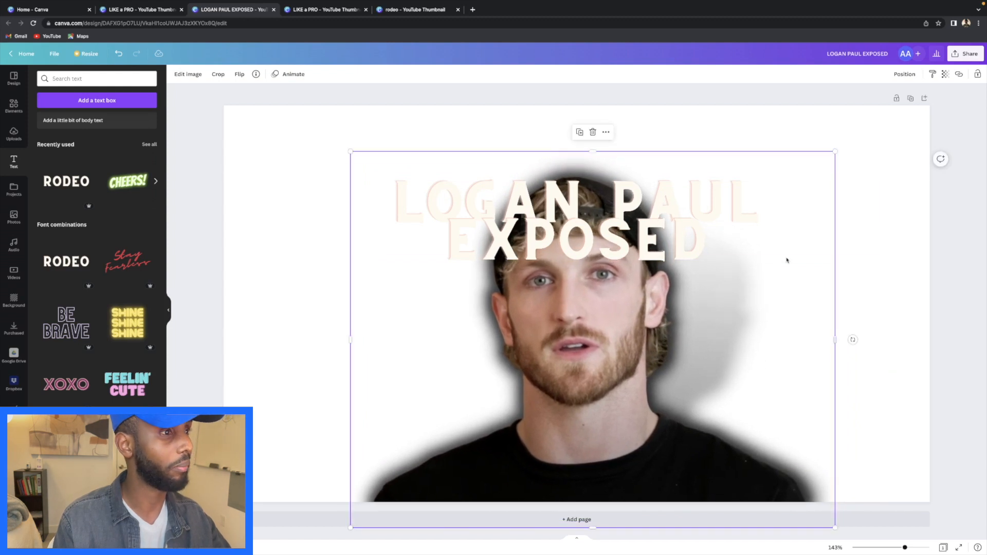
- Widen the title to size 79 across the top of the thumbnail, over the photo
{"action": "left_click", "coordinate": [694, 221]}
{"action": "left_click_drag", "start_coordinate": [881, 170], "coordinate": [855, 177]}
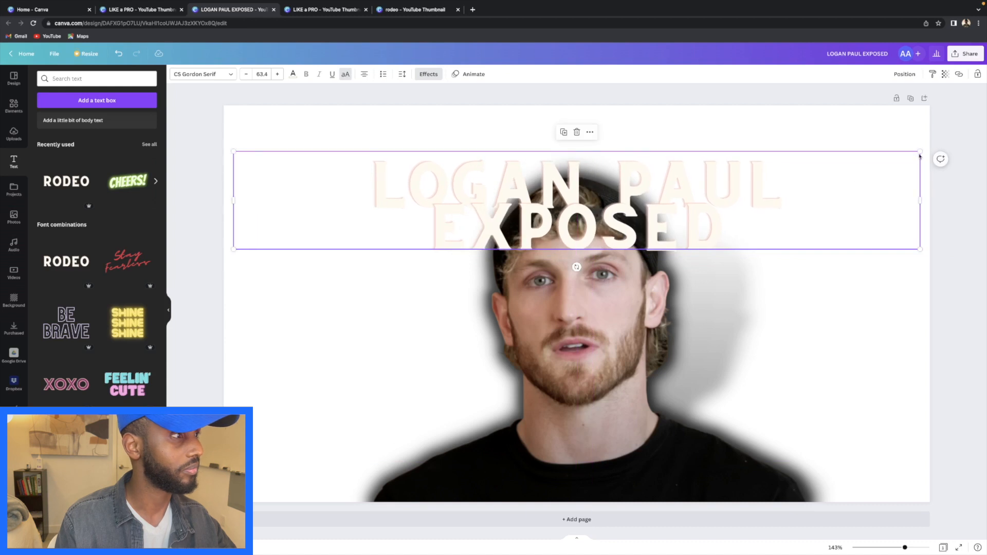
{"action": "left_click_drag", "start_coordinate": [920, 151], "coordinate": [952, 150]}
{"action": "left_click_drag", "start_coordinate": [886, 183], "coordinate": [975, 135]}
{"action": "left_click_drag", "start_coordinate": [879, 211], "coordinate": [883, 200]}
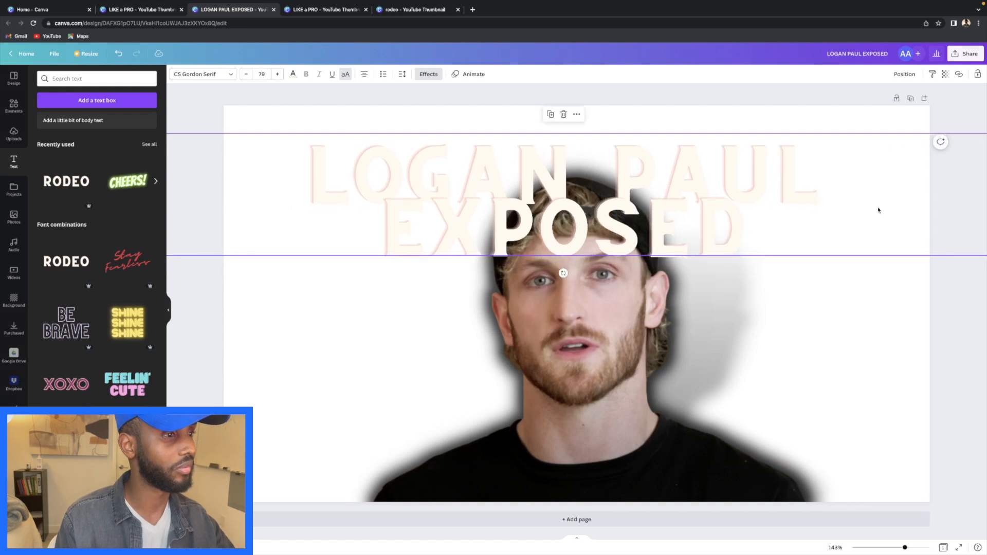
- Color the title red and, after trying Neon, Background, Shadow and Splice, apply Glitch
{"action": "left_click", "coordinate": [293, 74]}
{"action": "left_click", "coordinate": [45, 242]}
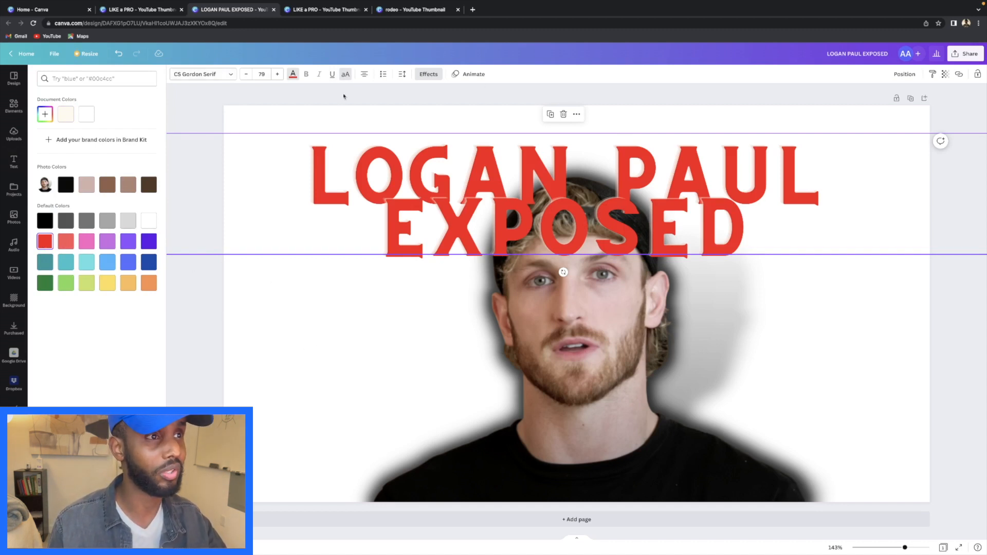
{"action": "left_click", "coordinate": [428, 74]}
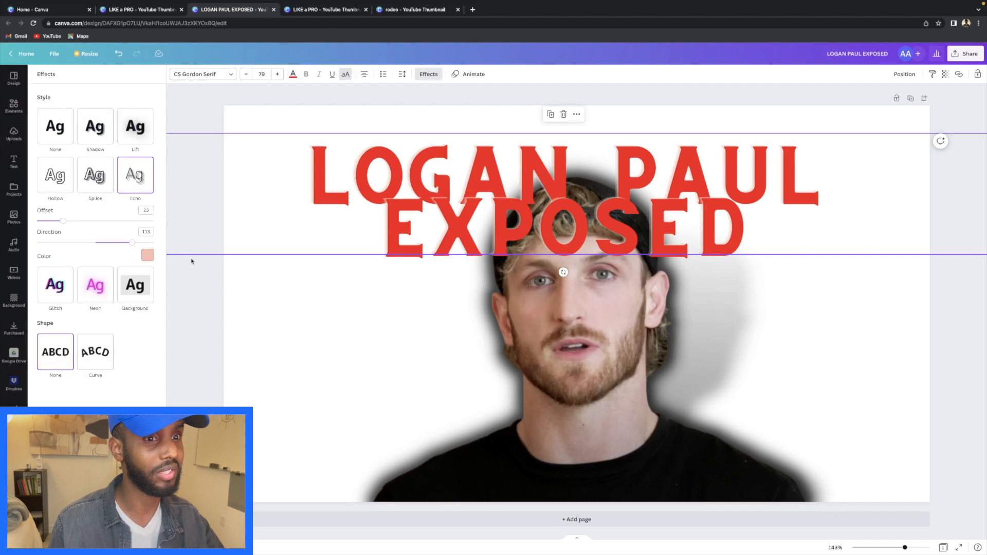
{"action": "left_click", "coordinate": [95, 283]}
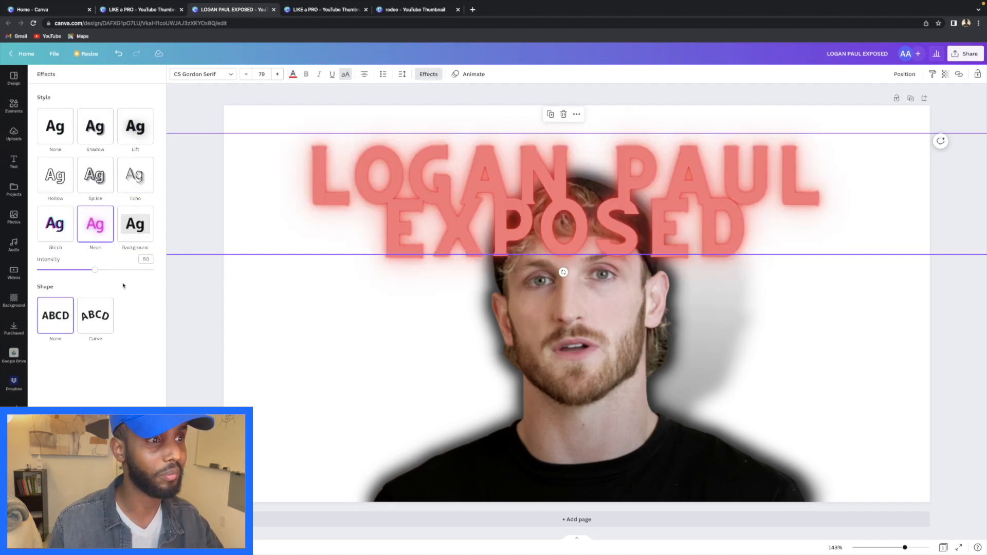
{"action": "left_click", "coordinate": [129, 229]}
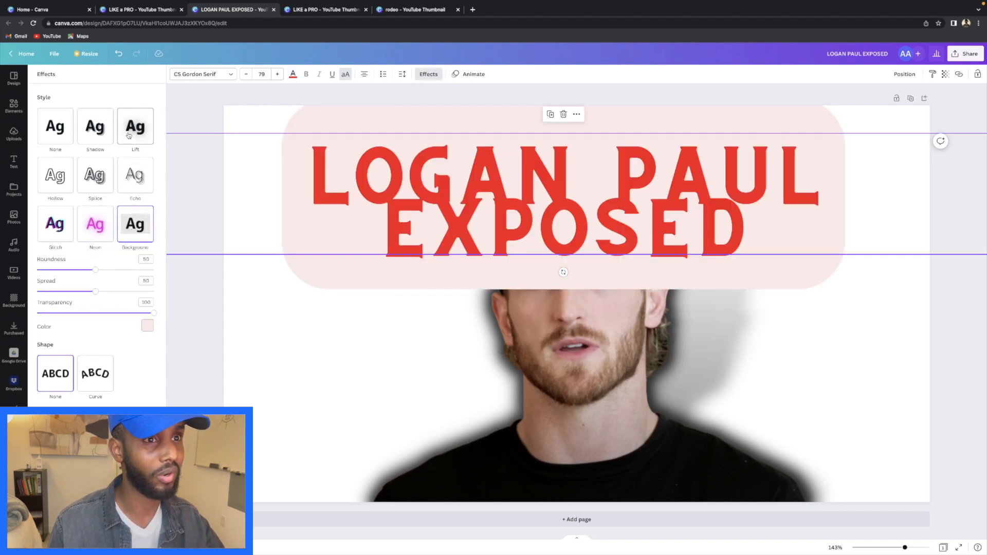
{"action": "left_click", "coordinate": [89, 131]}
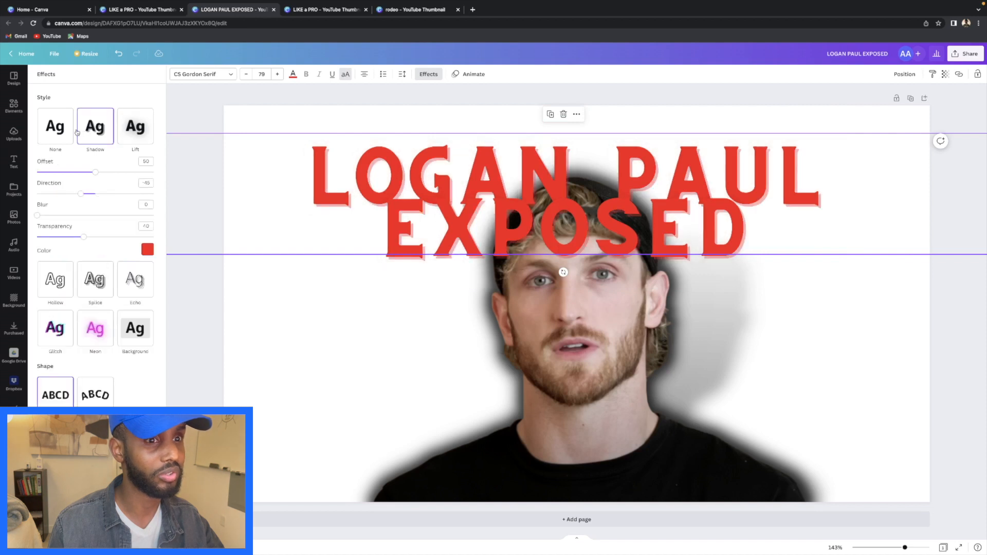
{"action": "left_click", "coordinate": [100, 290]}
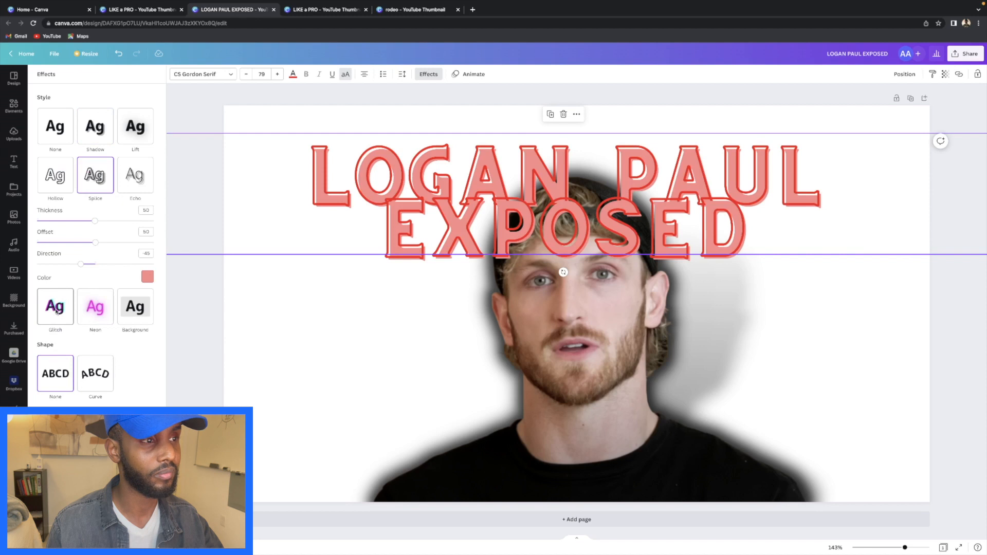
{"action": "left_click", "coordinate": [56, 312]}
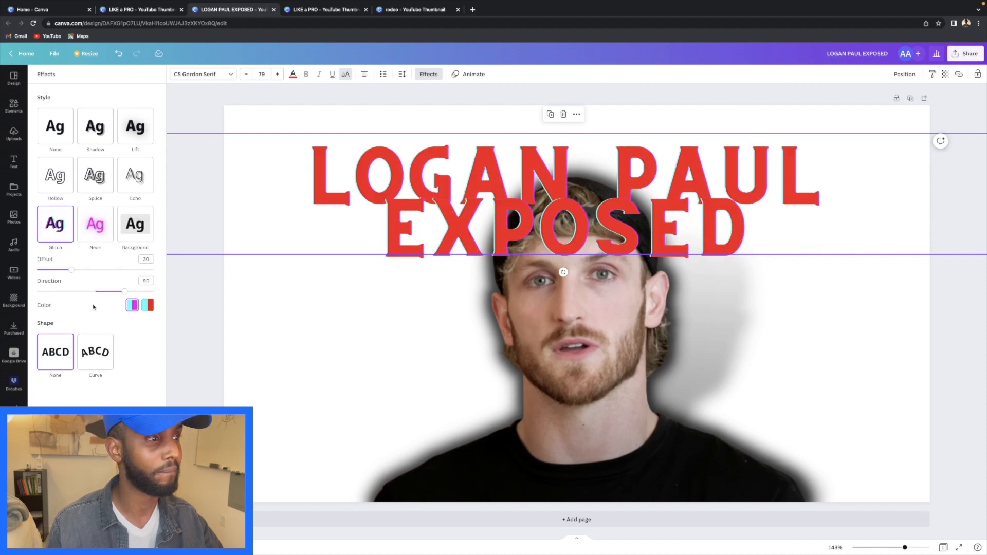
{"action": "left_click", "coordinate": [861, 301]}
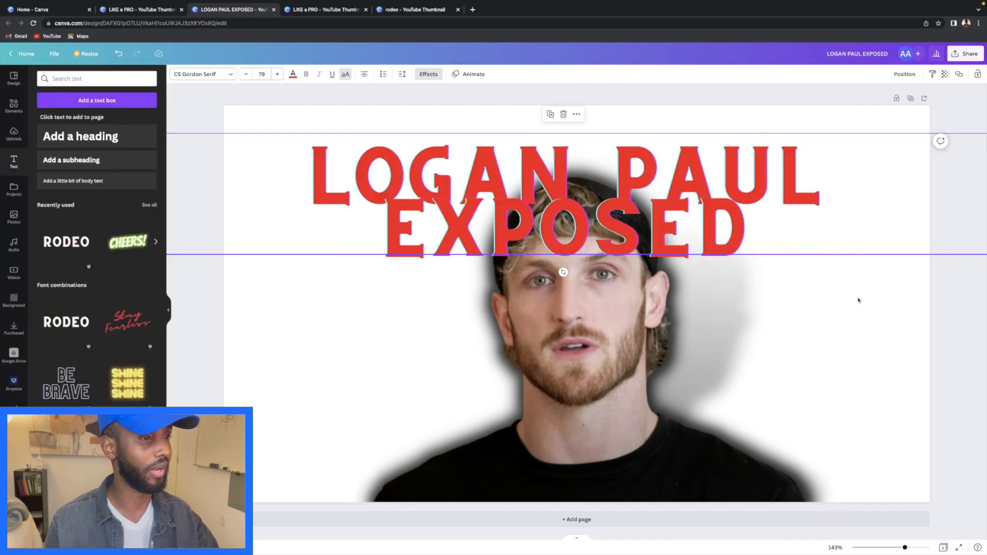
- Send the red title backward, behind the man's photo
{"action": "left_click", "coordinate": [876, 294]}
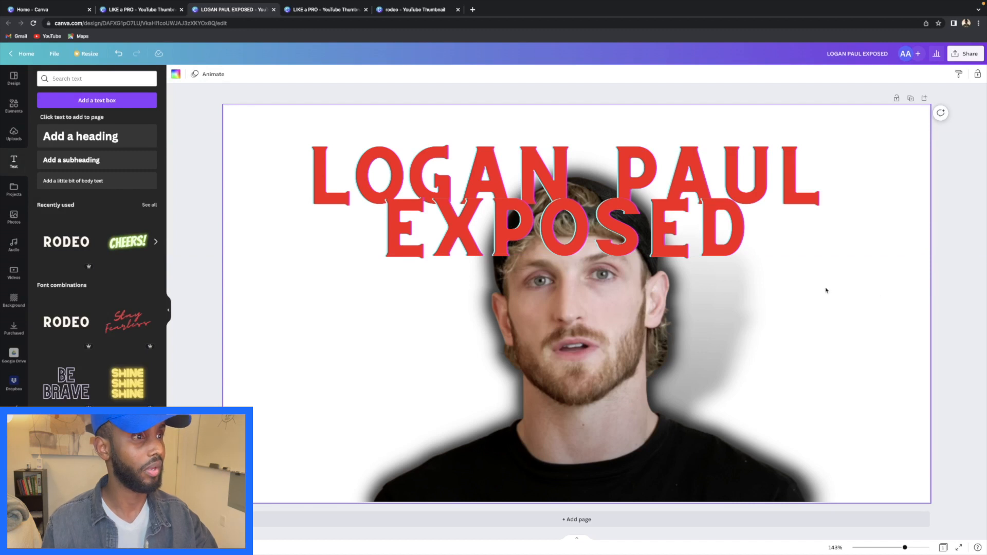
{"action": "left_click", "coordinate": [502, 215]}
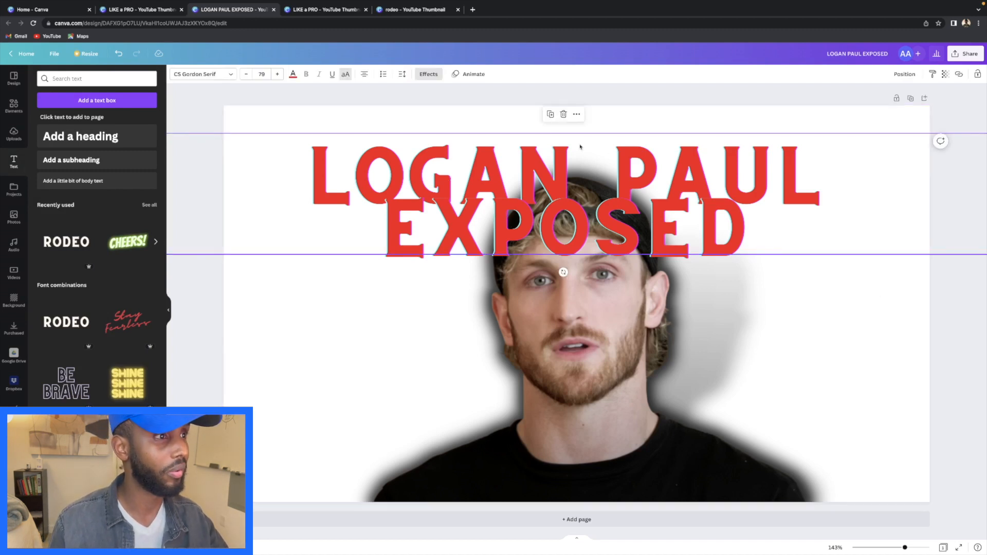
{"action": "left_click", "coordinate": [576, 116]}
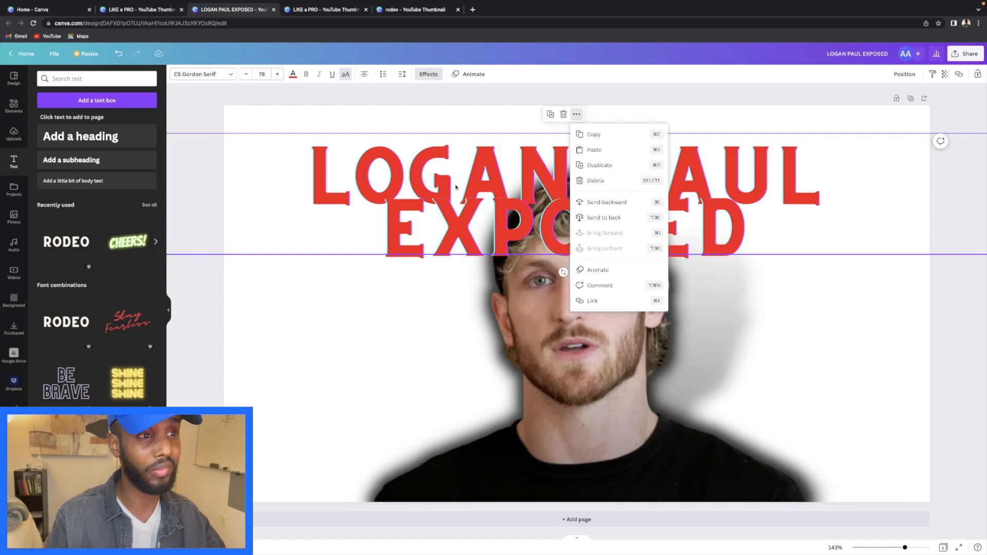
{"action": "left_click", "coordinate": [620, 204]}
- Resize the photo and enlarge the title to size 90.4 centred across the top
{"action": "left_click", "coordinate": [964, 240]}
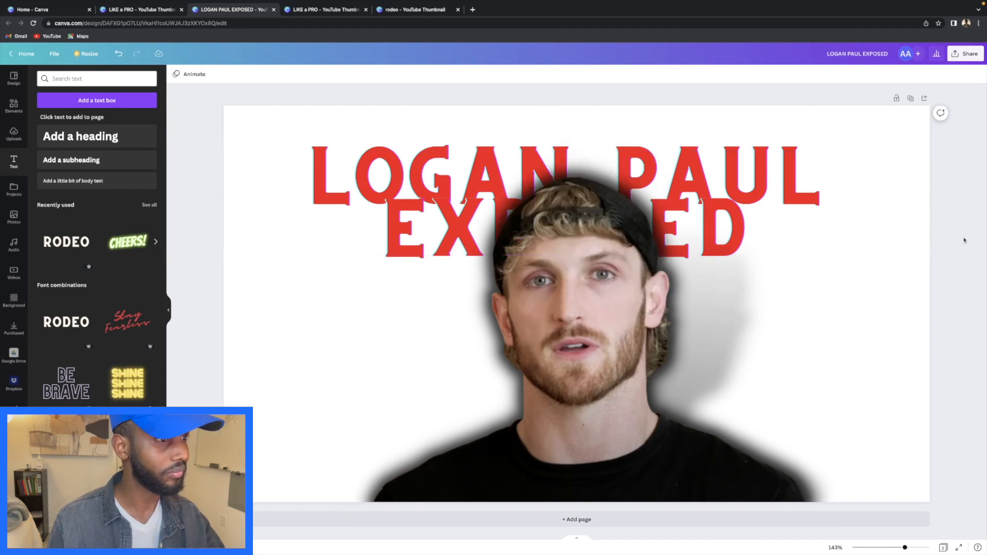
{"action": "left_click", "coordinate": [828, 164]}
{"action": "left_click_drag", "start_coordinate": [834, 152], "coordinate": [782, 190]}
{"action": "left_click", "coordinate": [853, 146]}
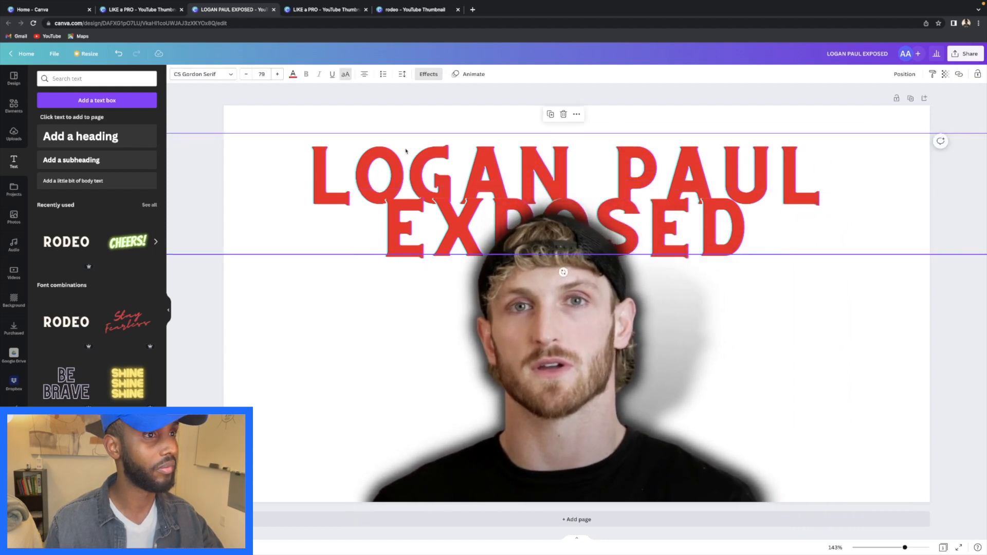
{"action": "left_click_drag", "start_coordinate": [242, 149], "coordinate": [126, 103]}
{"action": "left_click_drag", "start_coordinate": [614, 183], "coordinate": [612, 163]}
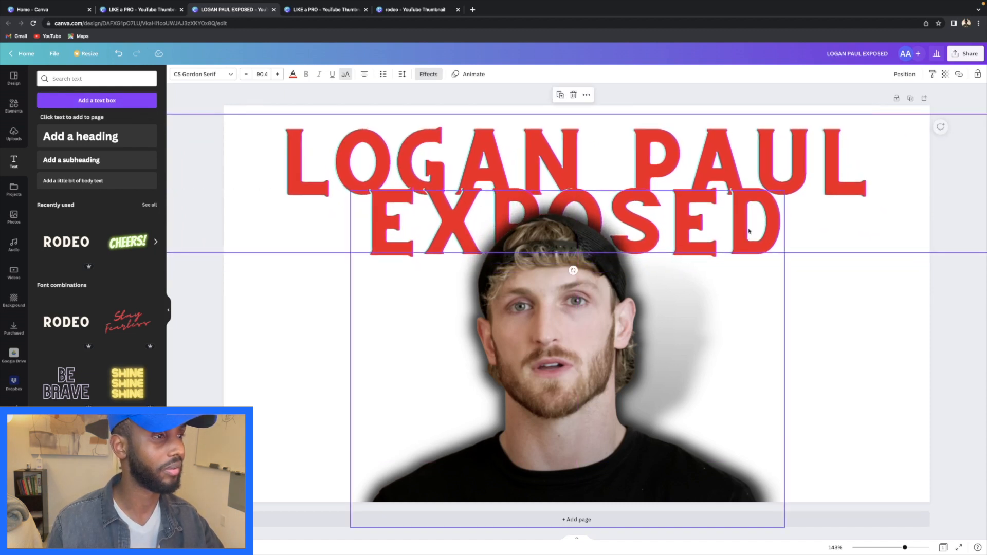
{"action": "left_click", "coordinate": [884, 284]}
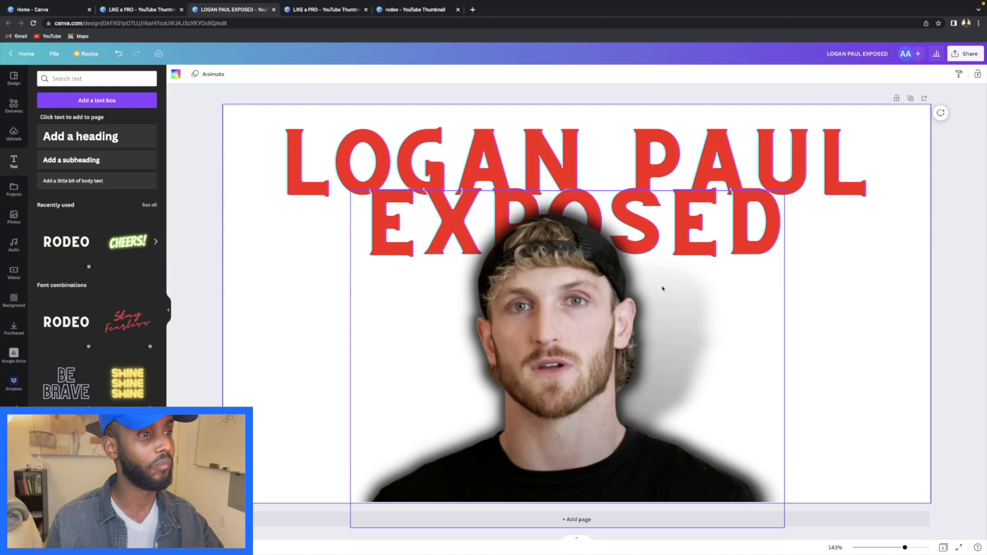
- Add a RODEO heading from Recently used, move it down and select its text
{"action": "left_click", "coordinate": [53, 235]}
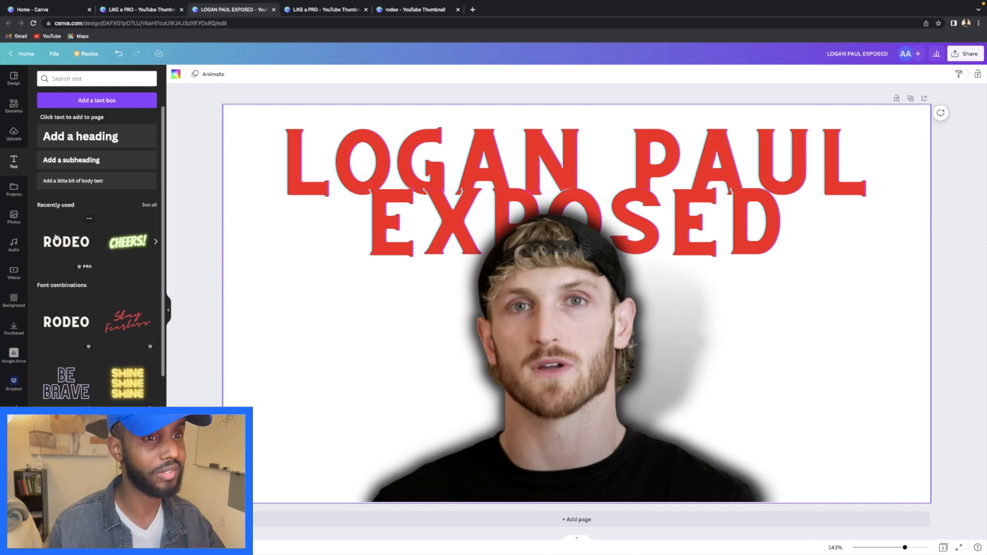
{"action": "left_click_drag", "start_coordinate": [676, 274], "coordinate": [658, 369]}
{"action": "left_click_drag", "start_coordinate": [799, 402], "coordinate": [352, 373]}
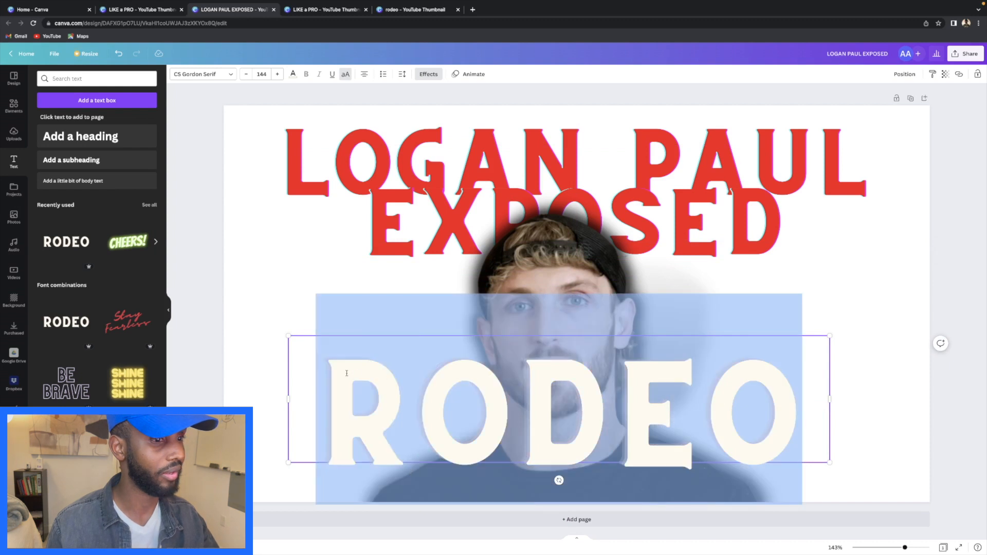
- Set the new text to size 80 and replace RODEO with 'AGAIN!'
{"action": "left_click", "coordinate": [261, 73]}
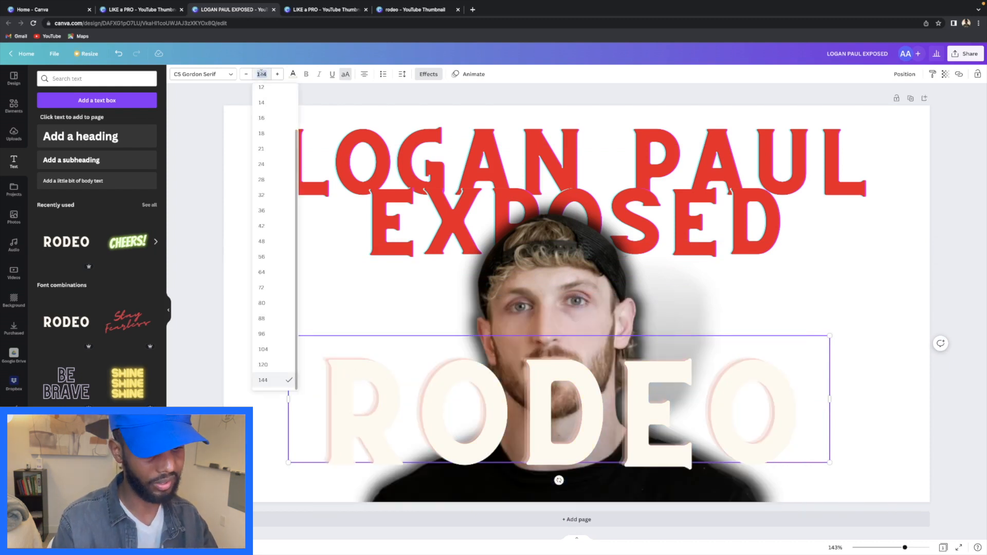
{"action": "type", "text": "80"}
{"action": "key", "text": "Return"}
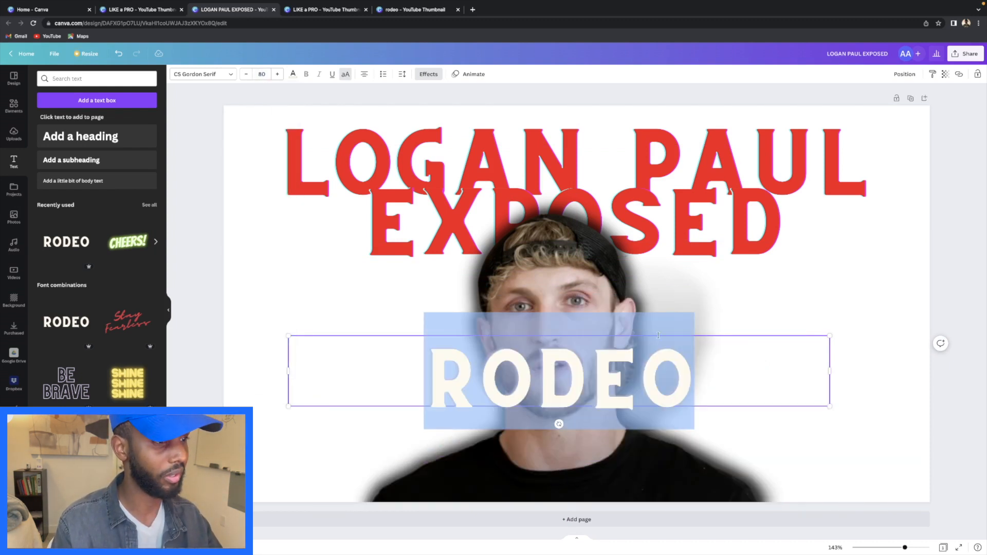
{"action": "type", "text": "AGAIN"}
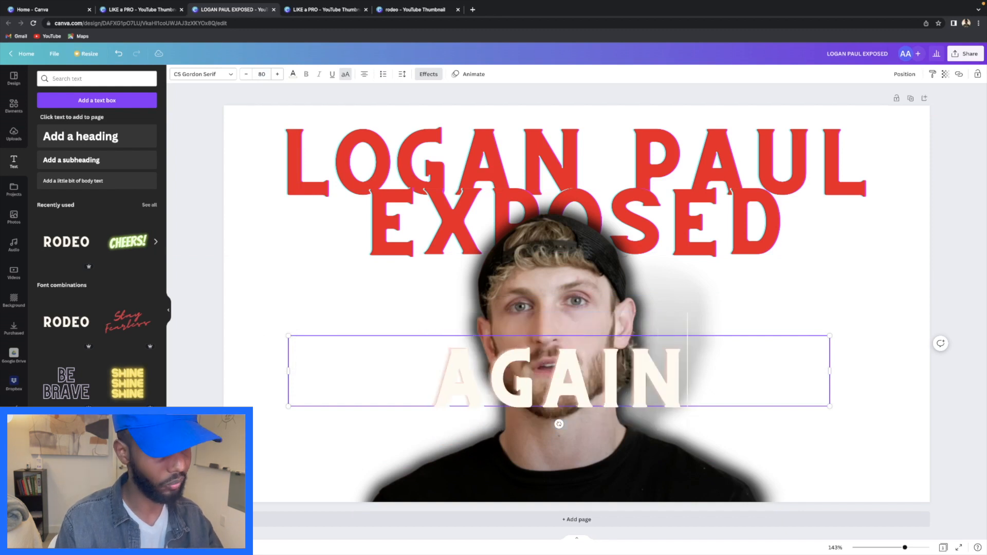
{"action": "type", "text": "!"}
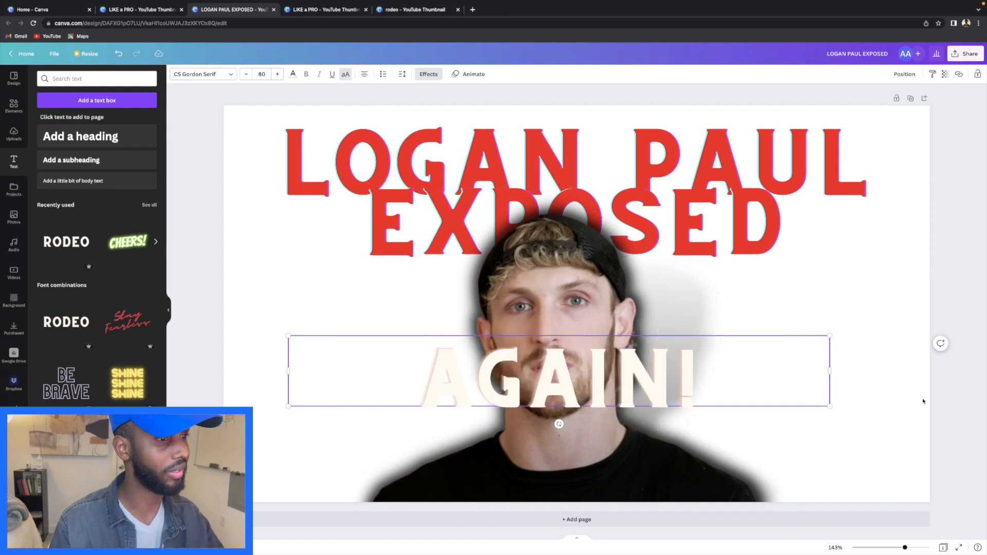
- Enlarge AGAIN! to size 115 and centre it along the bottom edge
{"action": "left_click_drag", "start_coordinate": [829, 335], "coordinate": [938, 322]}
{"action": "left_click_drag", "start_coordinate": [821, 320], "coordinate": [751, 398]}
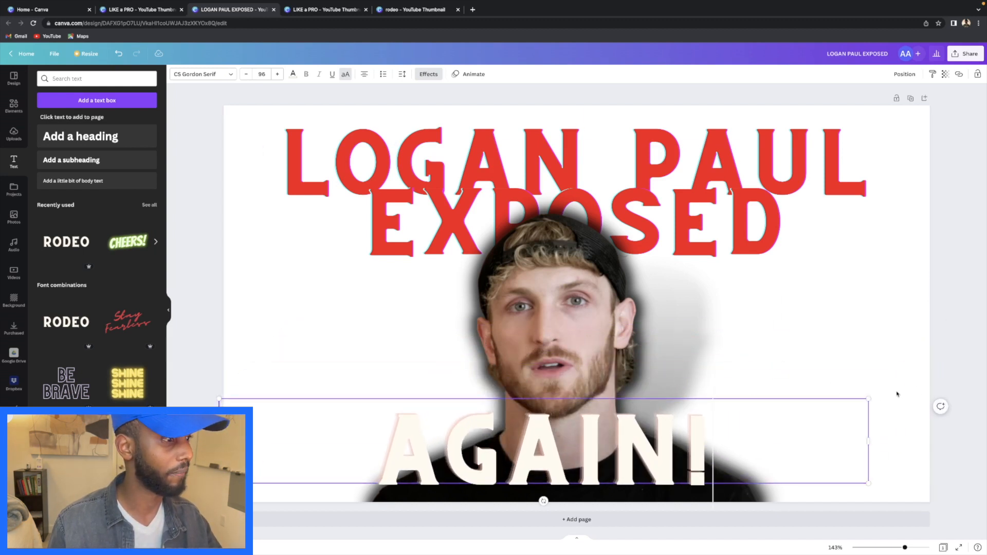
{"action": "left_click_drag", "start_coordinate": [868, 398], "coordinate": [985, 382]}
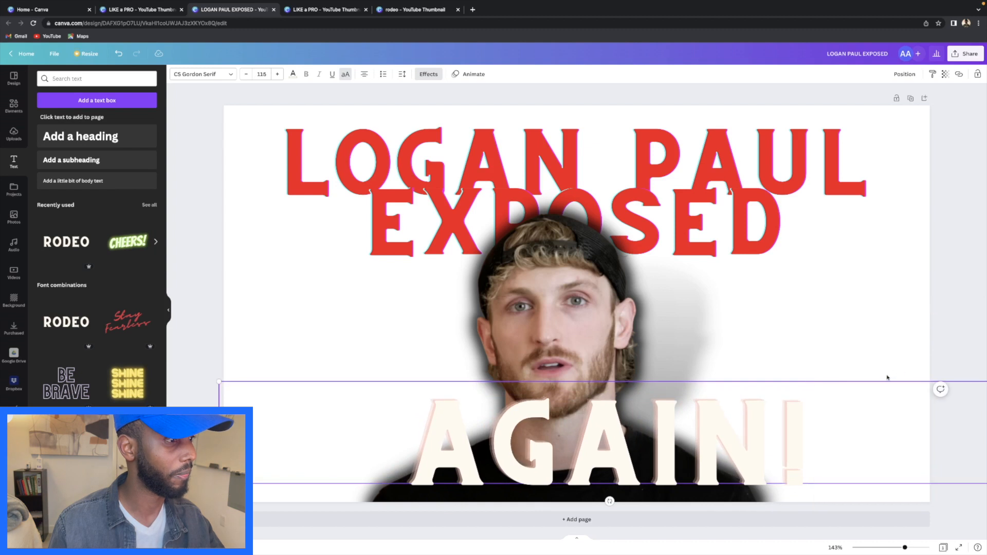
{"action": "left_click_drag", "start_coordinate": [885, 380], "coordinate": [833, 391]}
{"action": "left_click", "coordinate": [939, 397]}
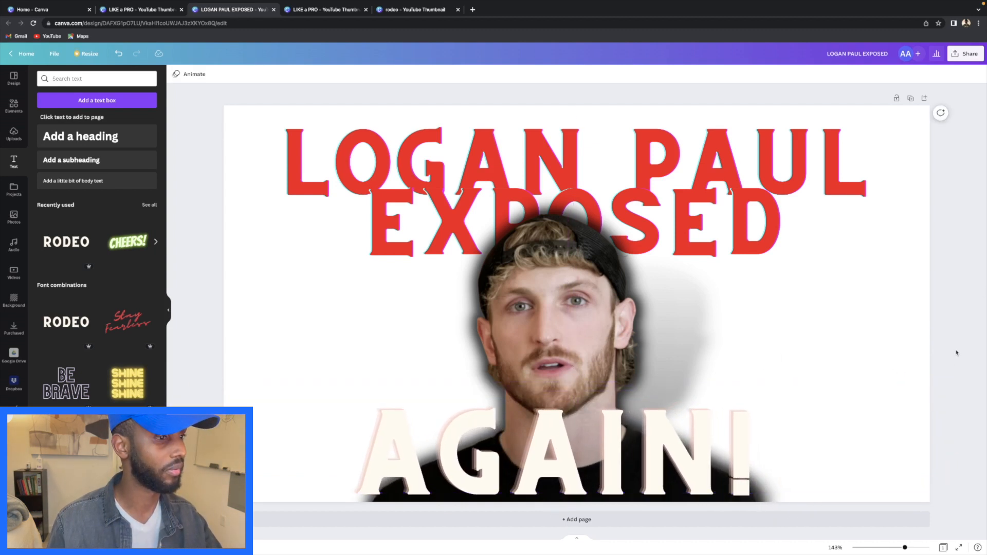
- Try dark blue and purple, settle on red for AGAIN!, and shrink it to size 109
{"action": "left_click", "coordinate": [794, 419]}
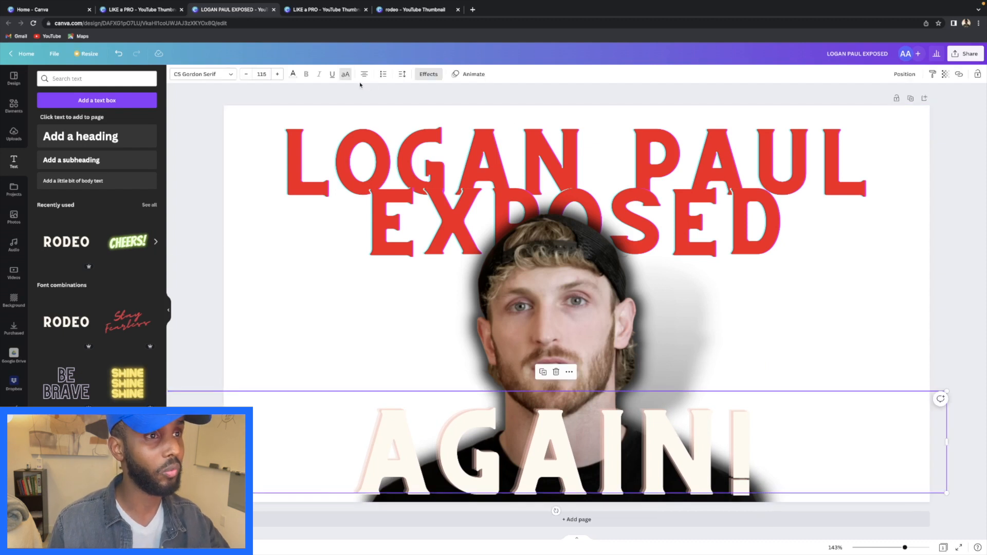
{"action": "left_click", "coordinate": [293, 74]}
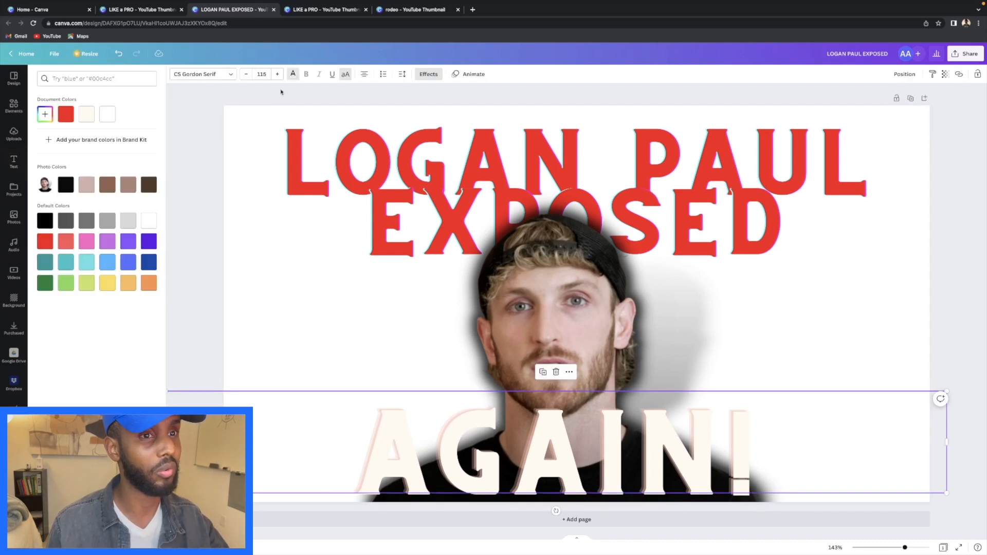
{"action": "left_click", "coordinate": [46, 242]}
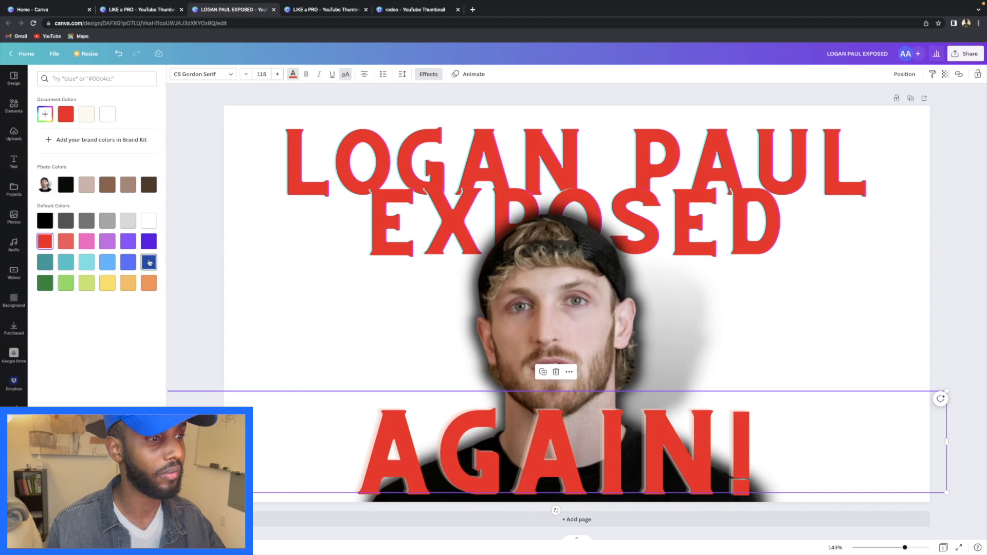
{"action": "left_click", "coordinate": [148, 263]}
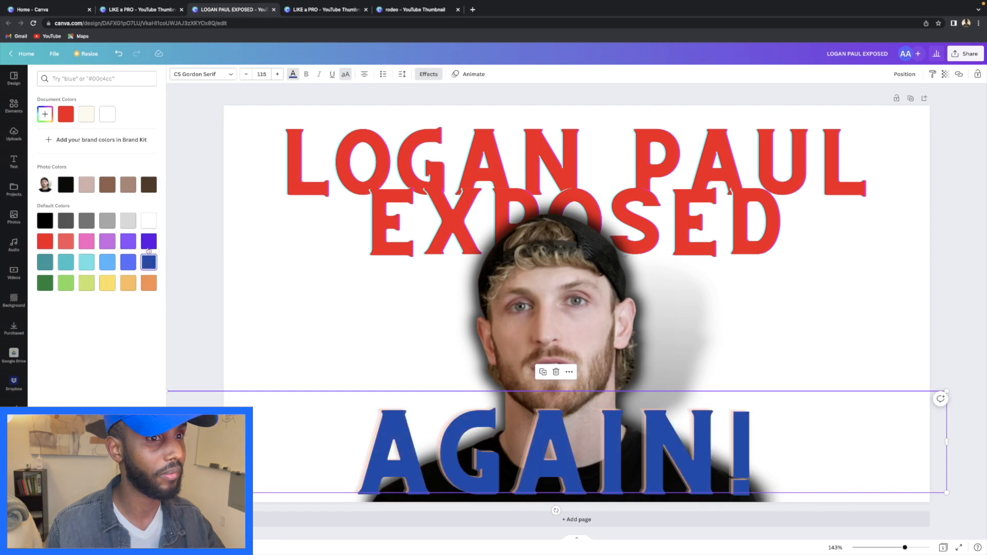
{"action": "left_click", "coordinate": [148, 245]}
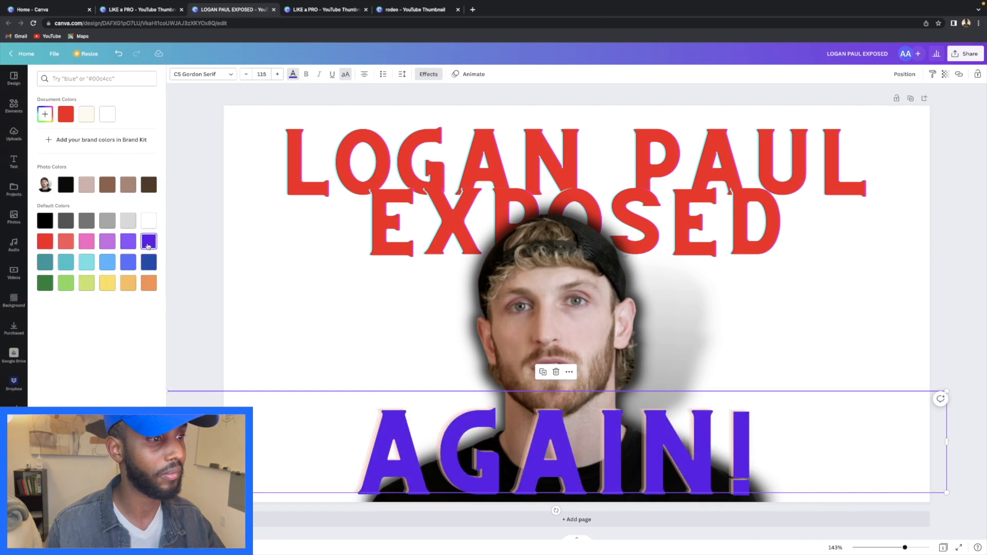
{"action": "left_click", "coordinate": [45, 241]}
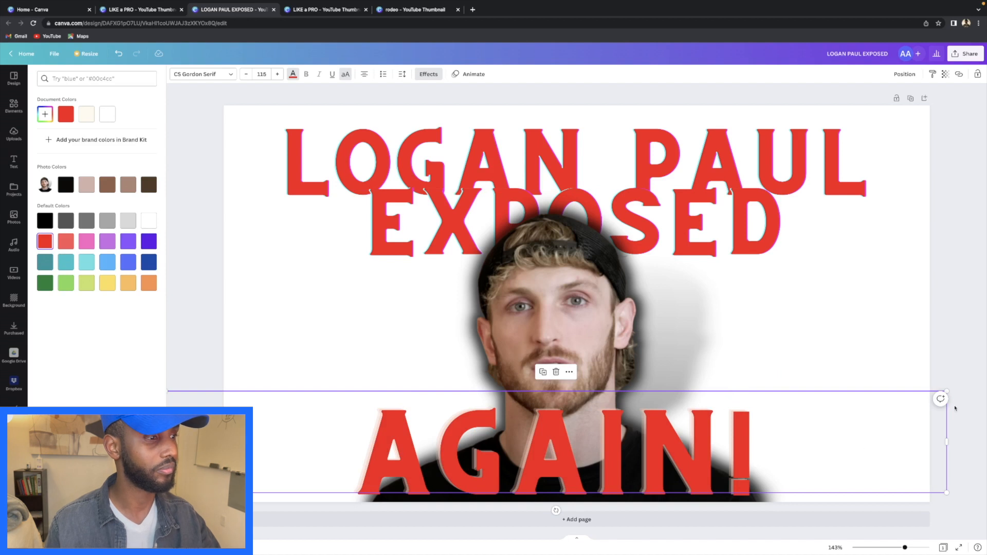
{"action": "left_click_drag", "start_coordinate": [947, 391], "coordinate": [903, 397]}
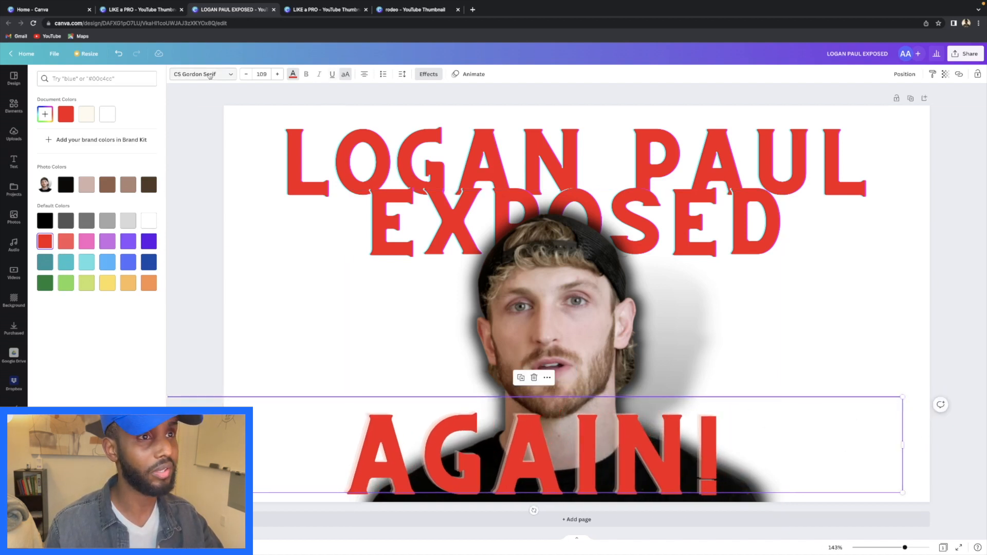
- Apply the Glitch effect to AGAIN! and enlarge it to size 117
{"action": "left_click", "coordinate": [428, 74]}
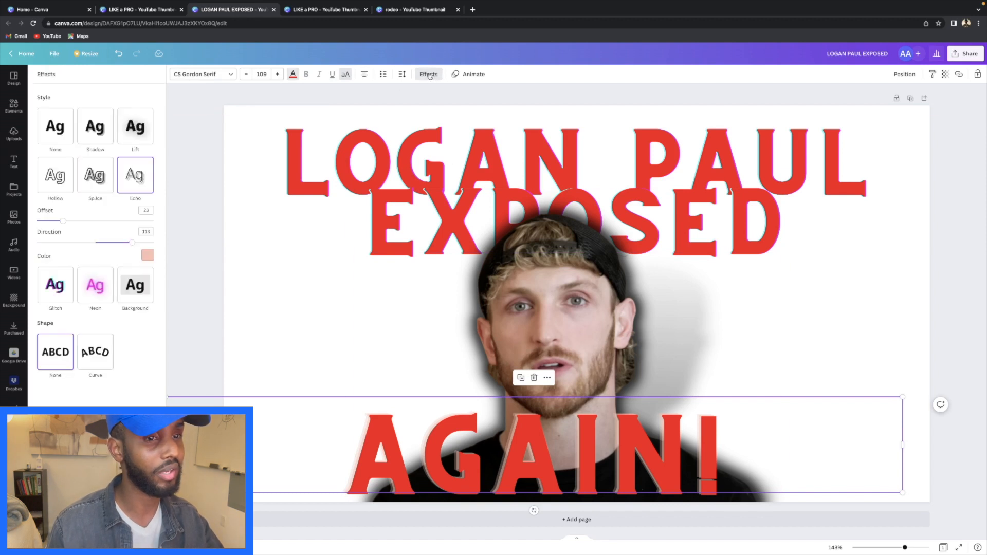
{"action": "left_click", "coordinate": [99, 285]}
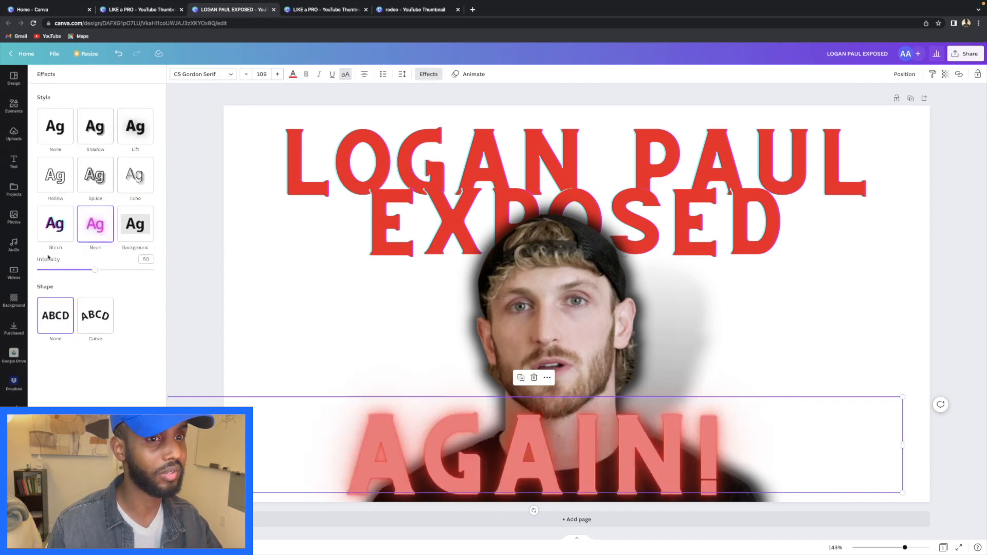
{"action": "left_click", "coordinate": [57, 231]}
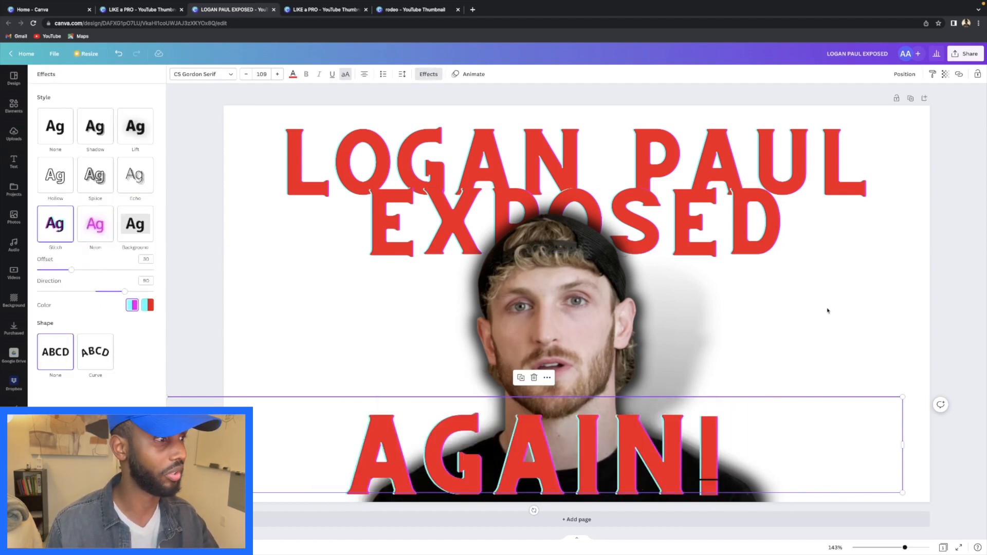
{"action": "left_click", "coordinate": [915, 332]}
{"action": "left_click", "coordinate": [675, 439]}
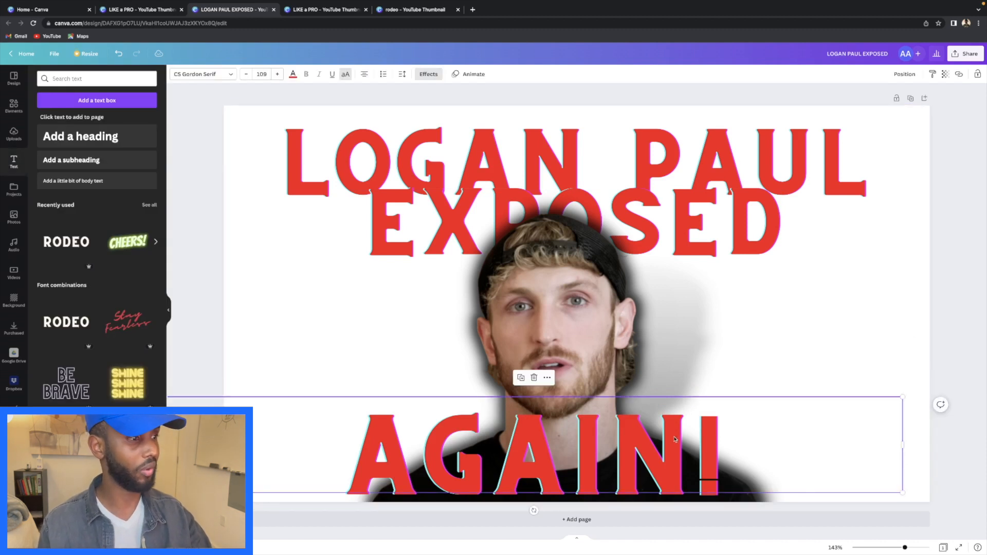
{"action": "left_click_drag", "start_coordinate": [902, 396], "coordinate": [948, 389]}
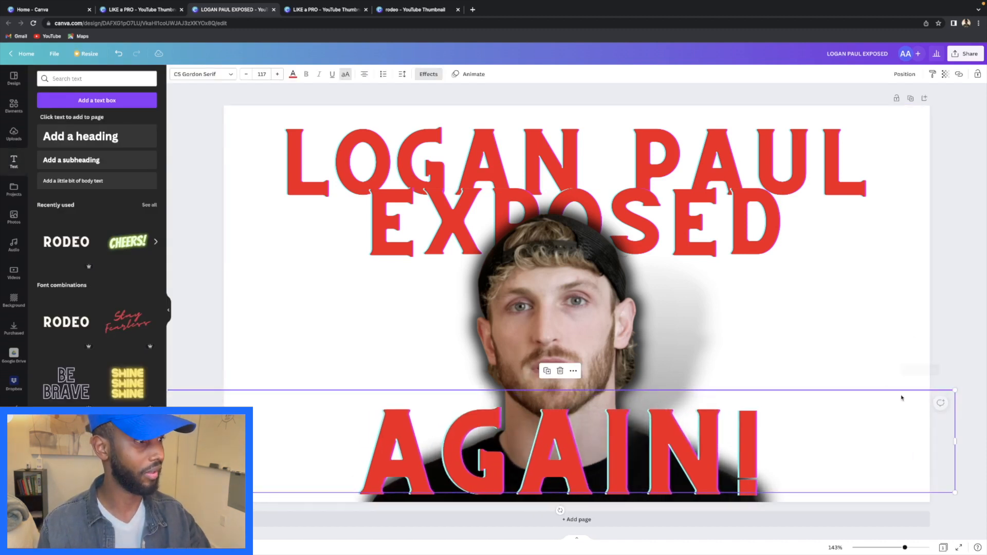
{"action": "left_click", "coordinate": [945, 320]}
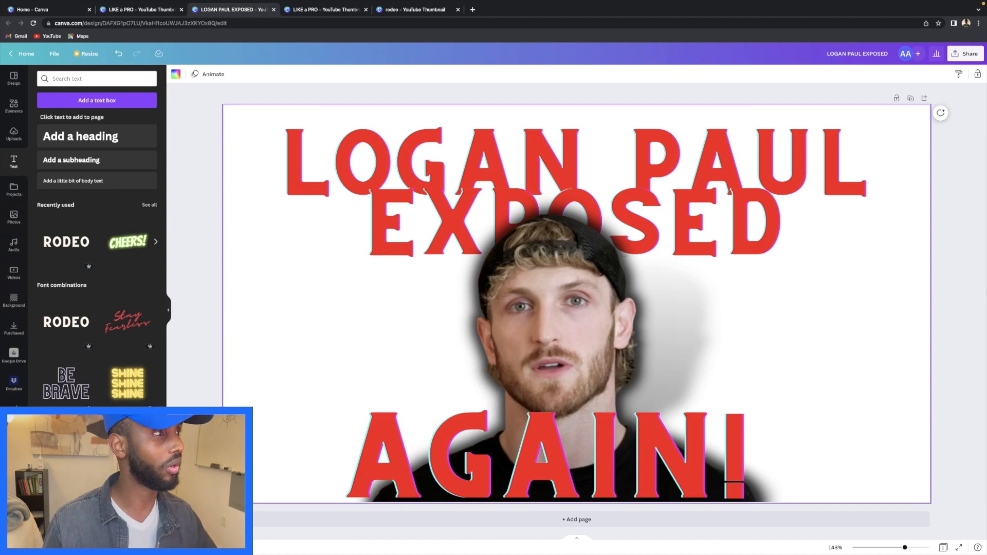
- Download the finished thumbnail as a PNG
{"action": "left_click", "coordinate": [969, 58]}
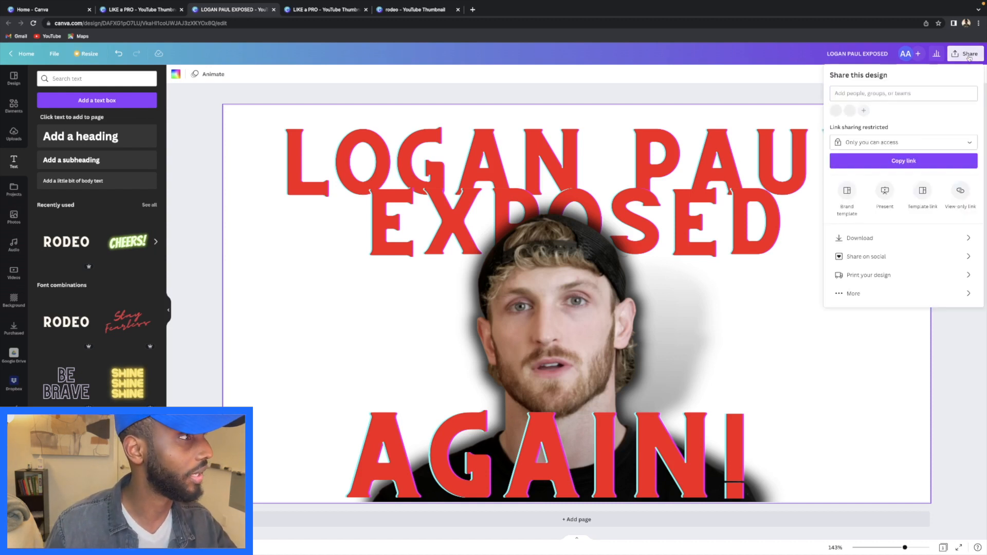
{"action": "left_click", "coordinate": [878, 238]}
{"action": "left_click", "coordinate": [906, 205]}
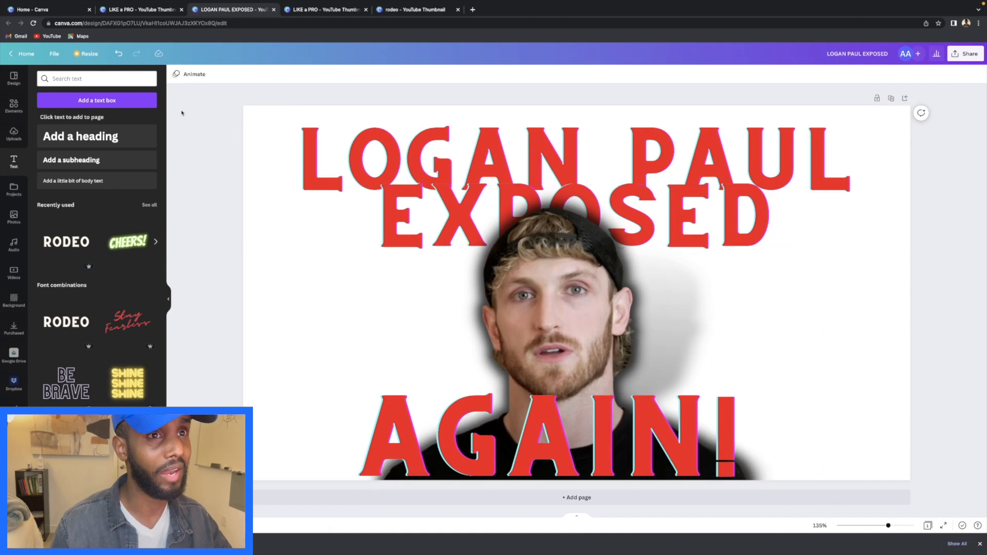
- Search 'youtube thumbnail' from the home page and create a blank YouTube Thumbnail
{"action": "left_click", "coordinate": [133, 10]}
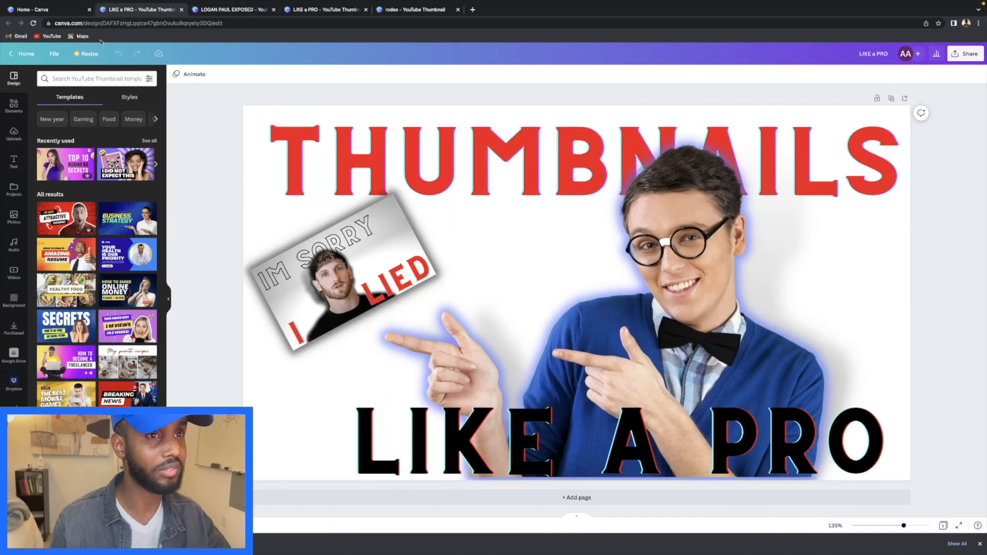
{"action": "left_click", "coordinate": [228, 11]}
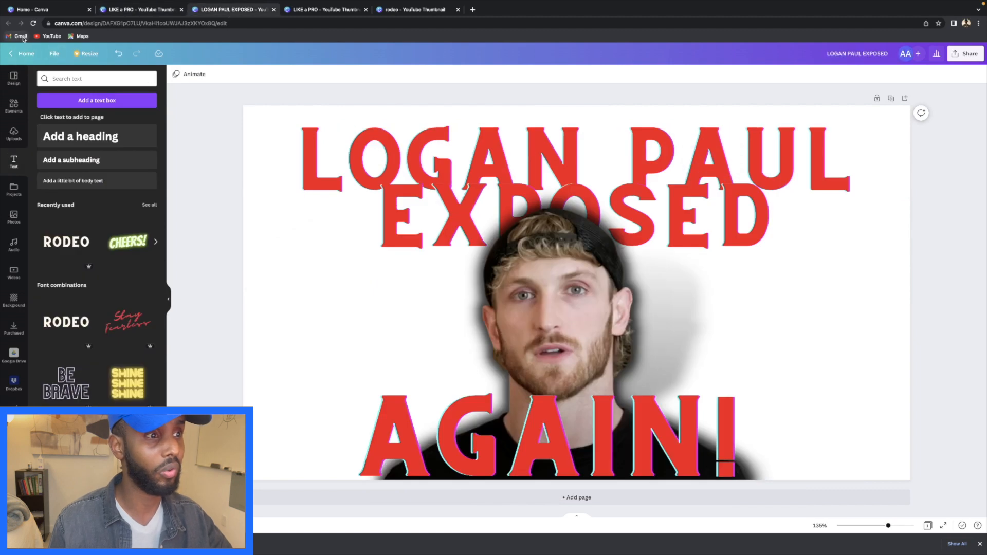
{"action": "left_click", "coordinate": [23, 54]}
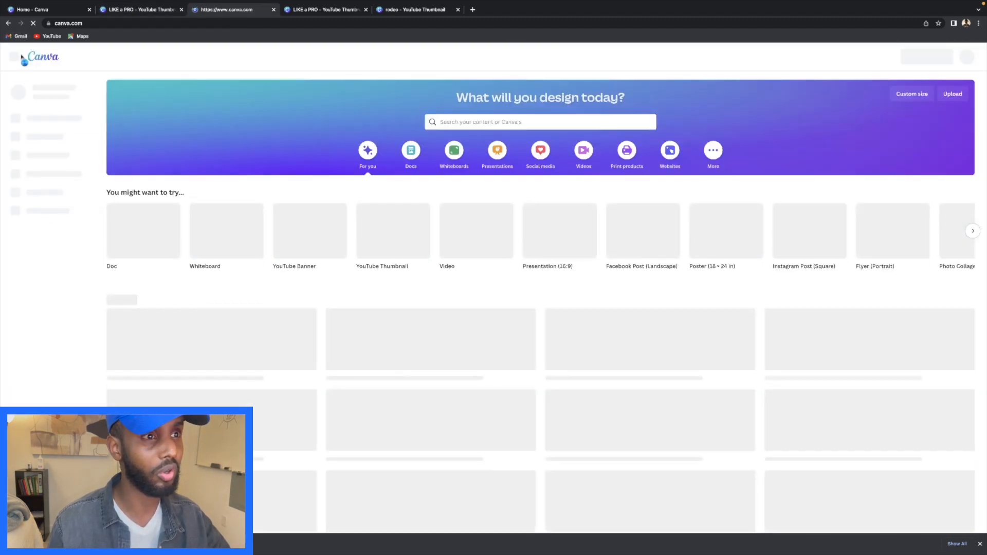
{"action": "left_click", "coordinate": [459, 126]}
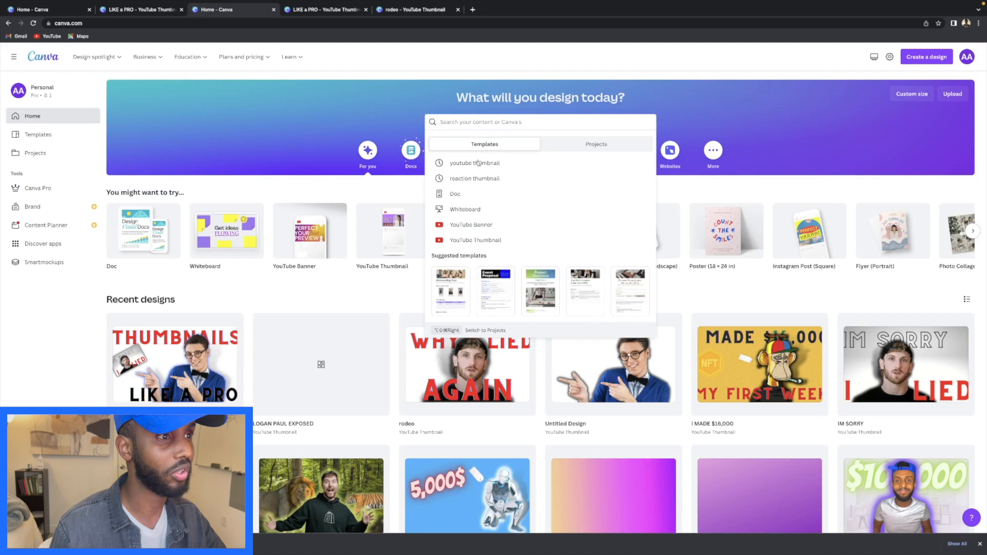
{"action": "left_click", "coordinate": [478, 162]}
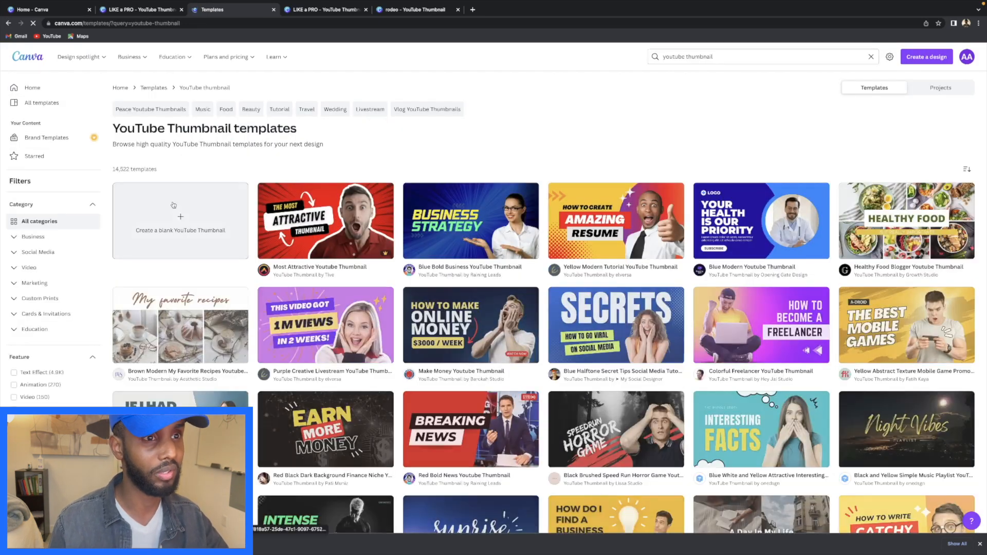
{"action": "left_click", "coordinate": [176, 204]}
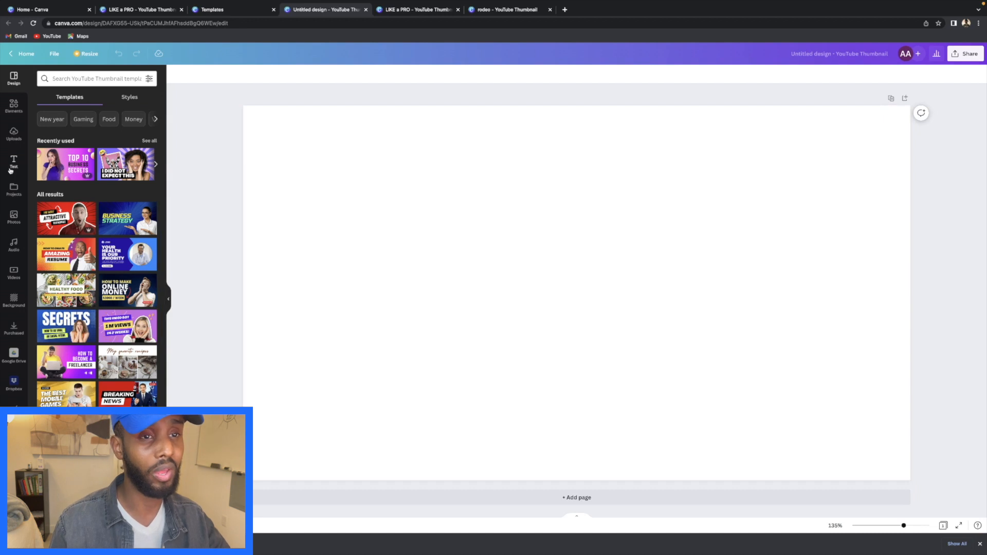
- Add the pointing man in glasses photo from Photos, enlarge it and move it lower
{"action": "left_click", "coordinate": [14, 217]}
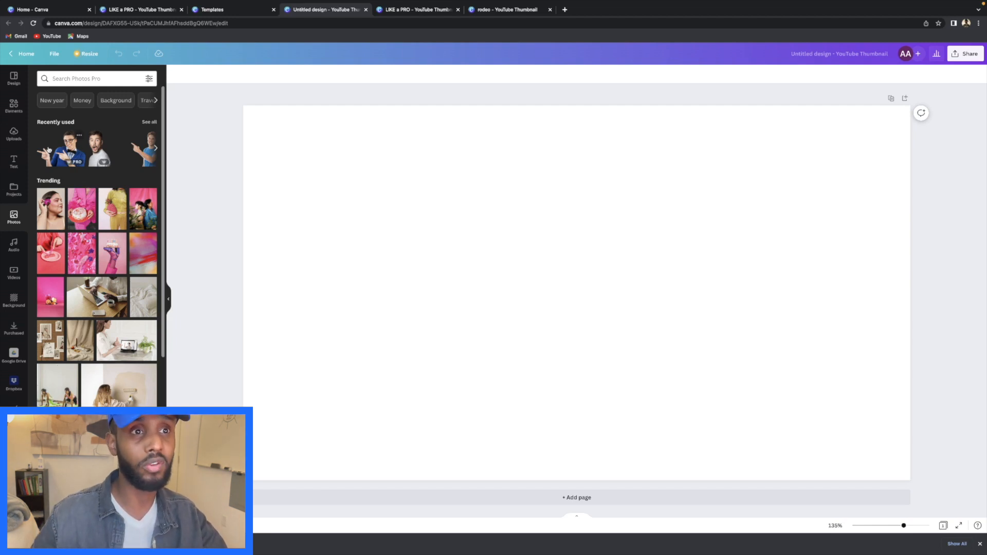
{"action": "left_click", "coordinate": [58, 150]}
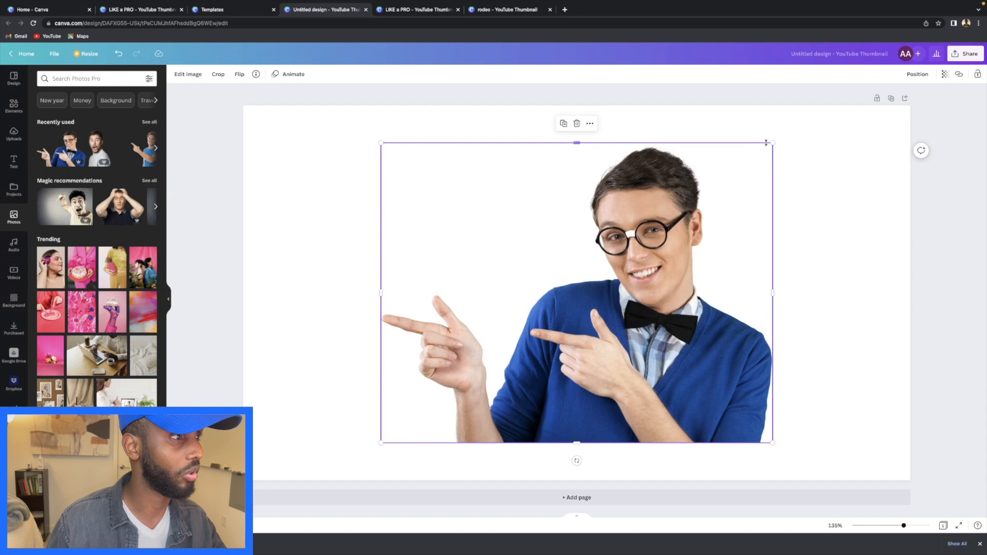
{"action": "left_click_drag", "start_coordinate": [772, 143], "coordinate": [802, 118]}
{"action": "left_click_drag", "start_coordinate": [738, 191], "coordinate": [734, 227]}
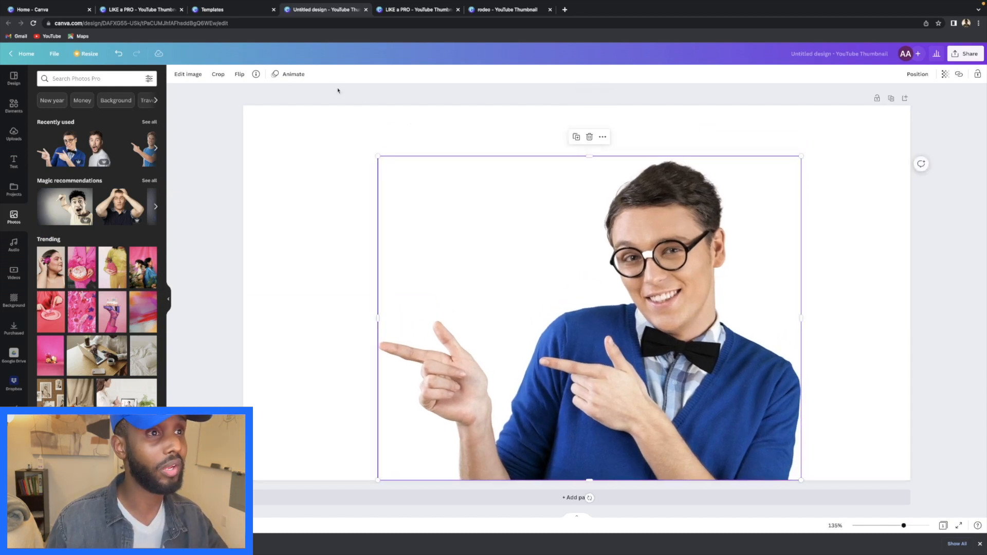
- Add a light-blue Glow shadow around the man, with increased size and blur 7
{"action": "left_click", "coordinate": [193, 76]}
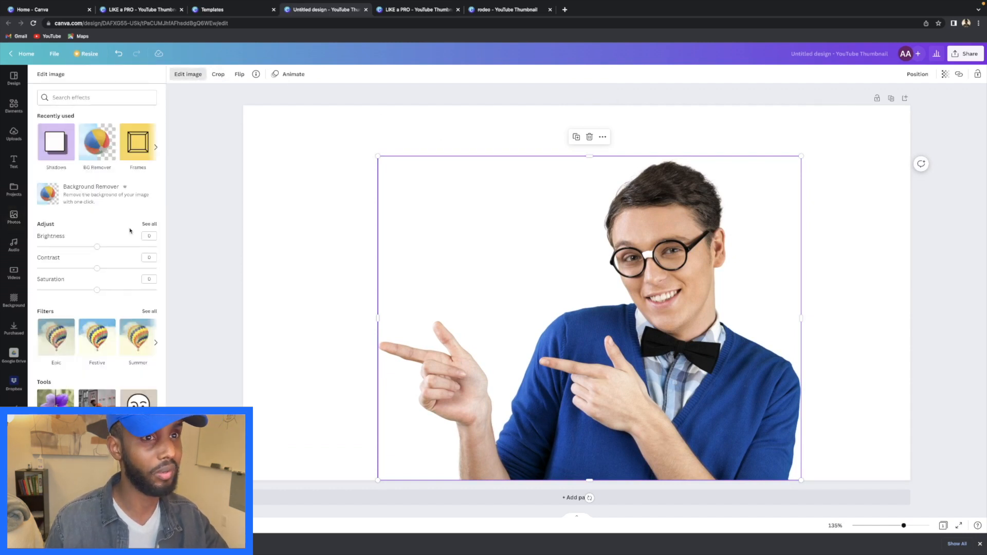
{"action": "left_click", "coordinate": [51, 147]}
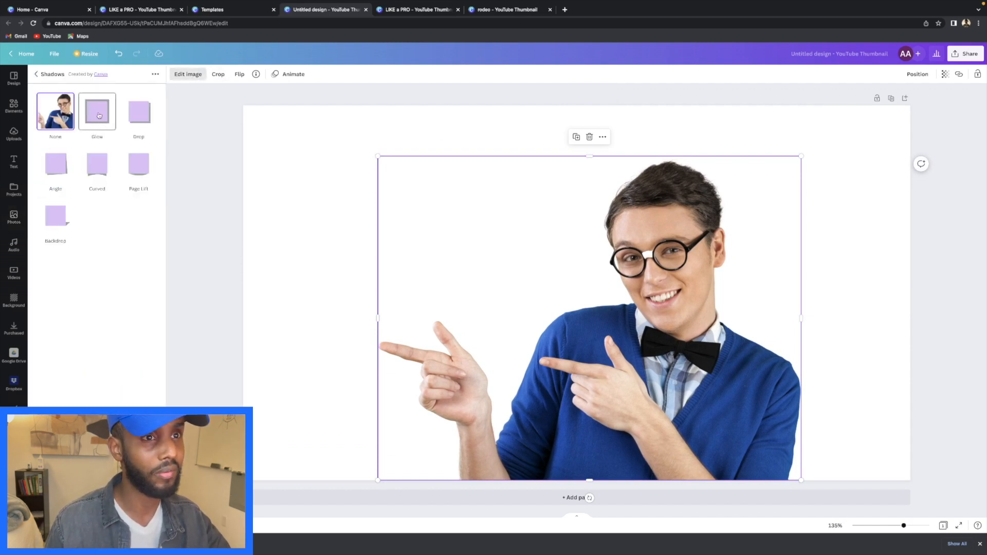
{"action": "left_click", "coordinate": [100, 115]}
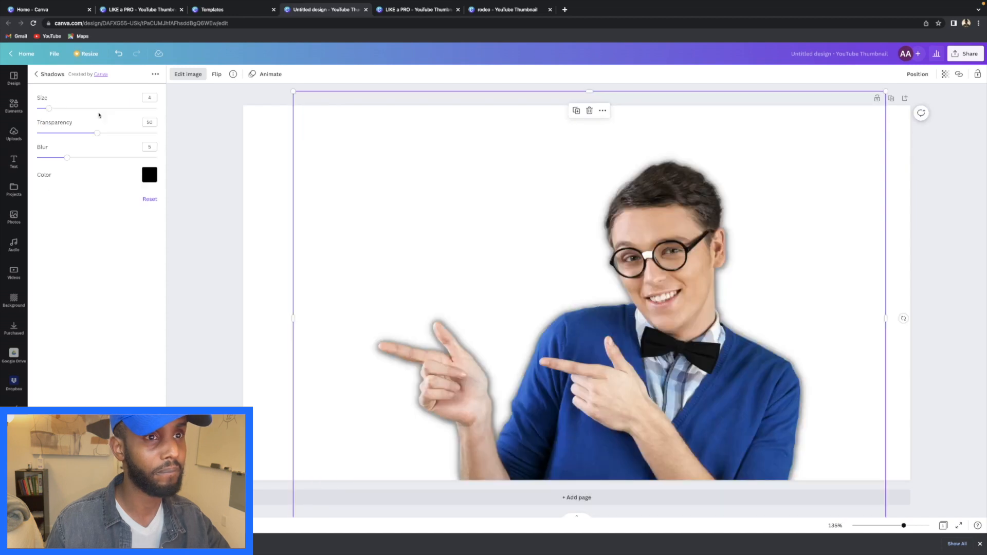
{"action": "left_click_drag", "start_coordinate": [50, 111], "coordinate": [74, 111]}
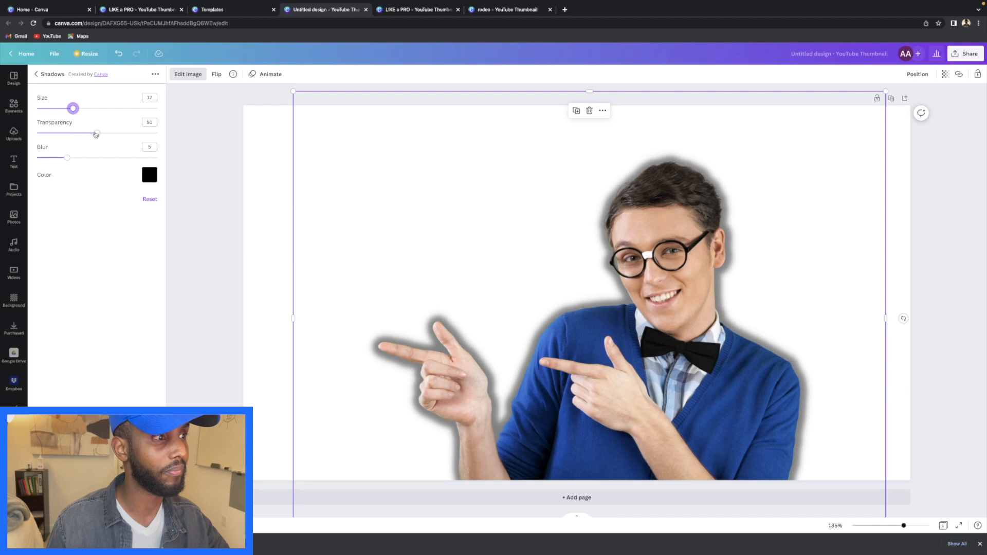
{"action": "left_click", "coordinate": [145, 172]}
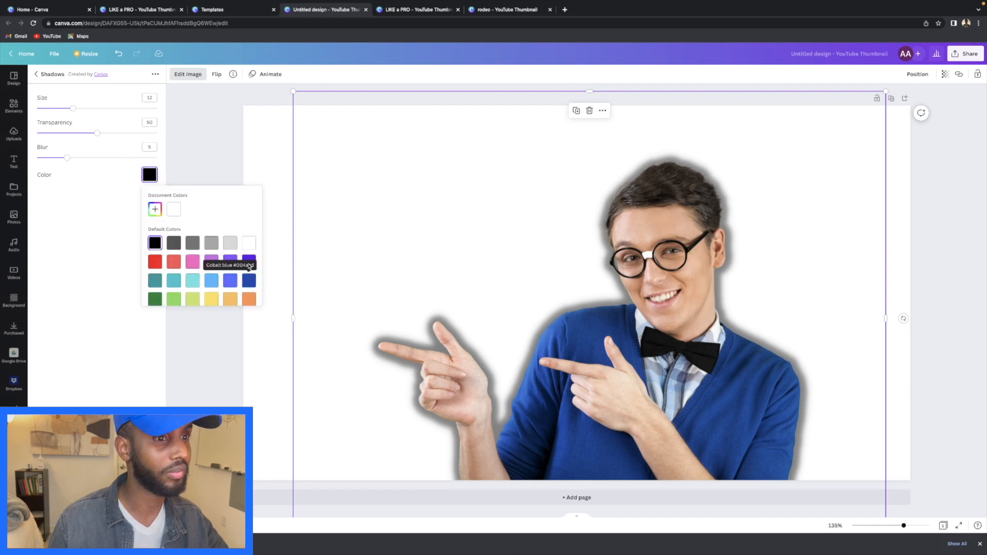
{"action": "left_click", "coordinate": [211, 280]}
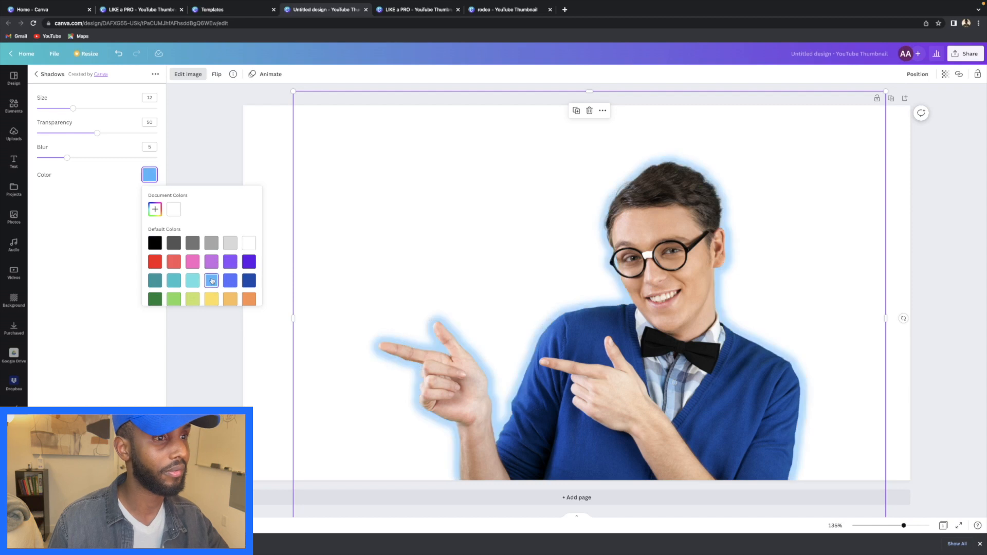
{"action": "left_click_drag", "start_coordinate": [65, 160], "coordinate": [82, 109]}
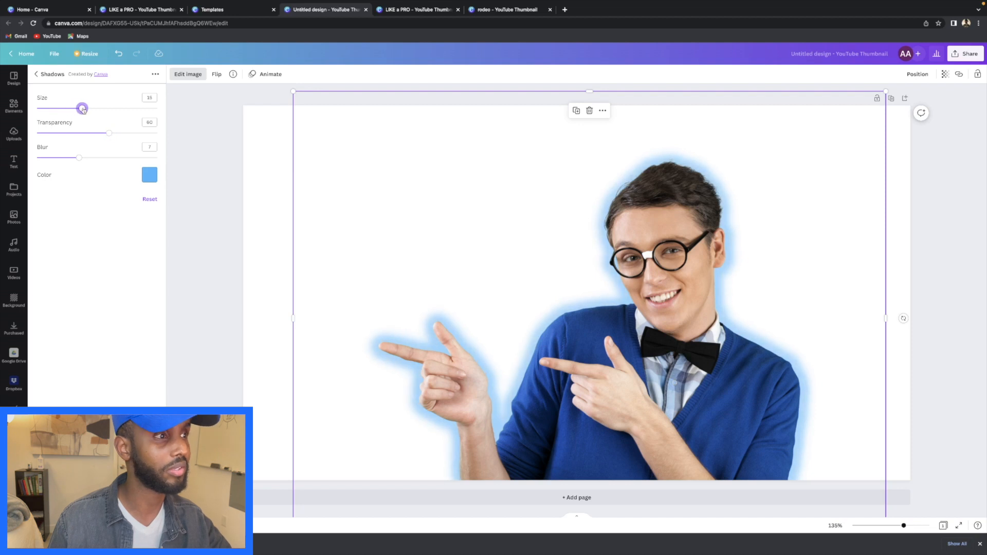
{"action": "left_click", "coordinate": [248, 260]}
{"action": "left_click", "coordinate": [227, 257]}
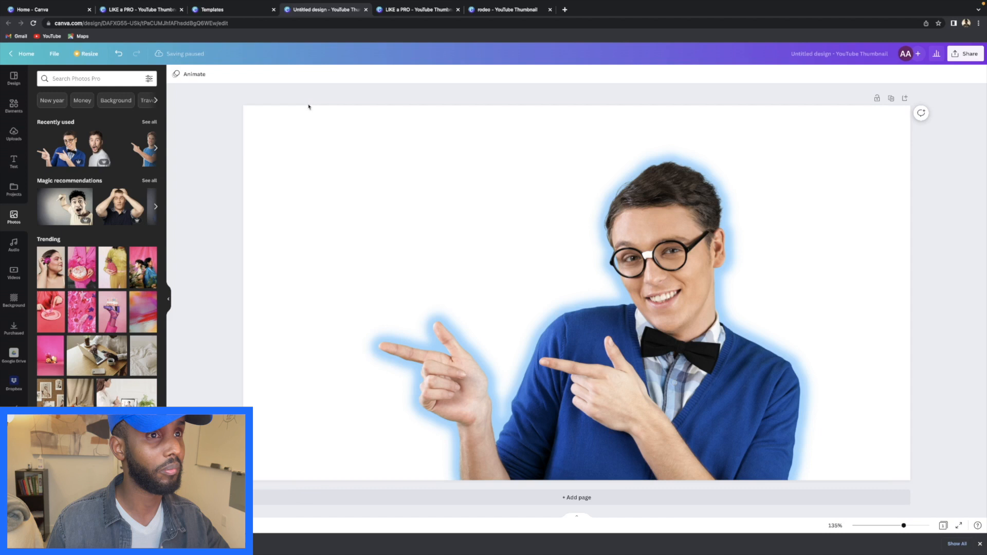
- Apply a Backdrop shadow with transparency 45, horizontal angle 29 and blur 8
{"action": "left_click", "coordinate": [351, 148]}
{"action": "left_click", "coordinate": [203, 78]}
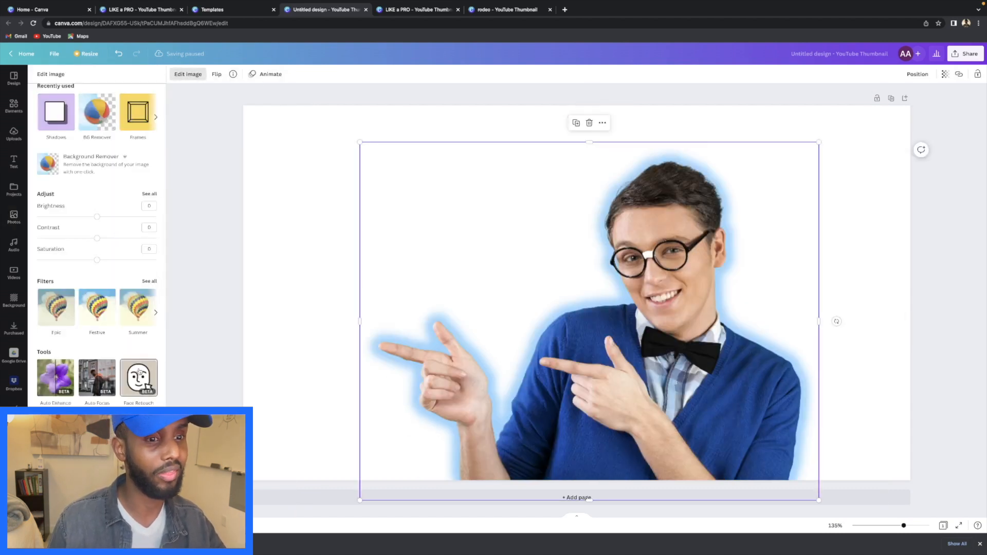
{"action": "left_click", "coordinate": [56, 112]}
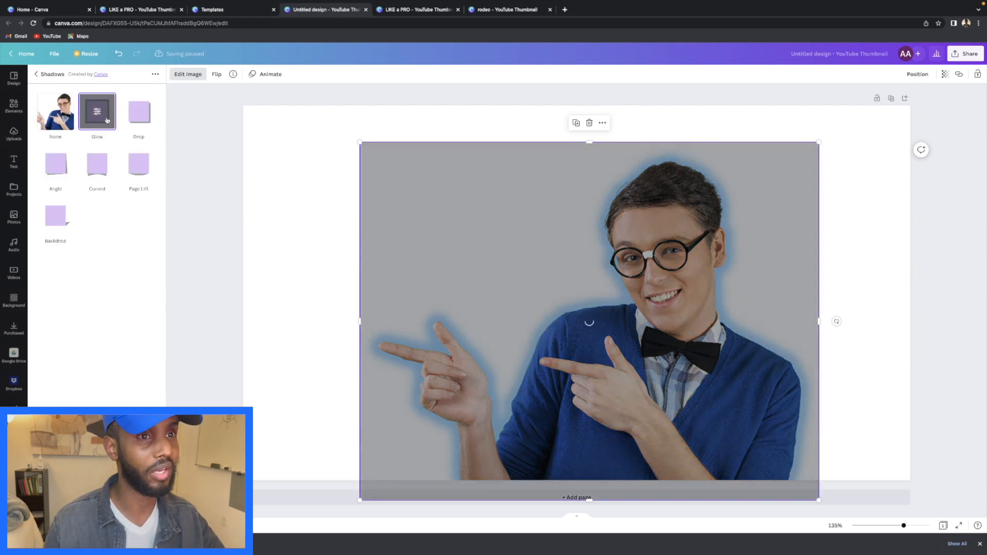
{"action": "left_click", "coordinate": [63, 209]}
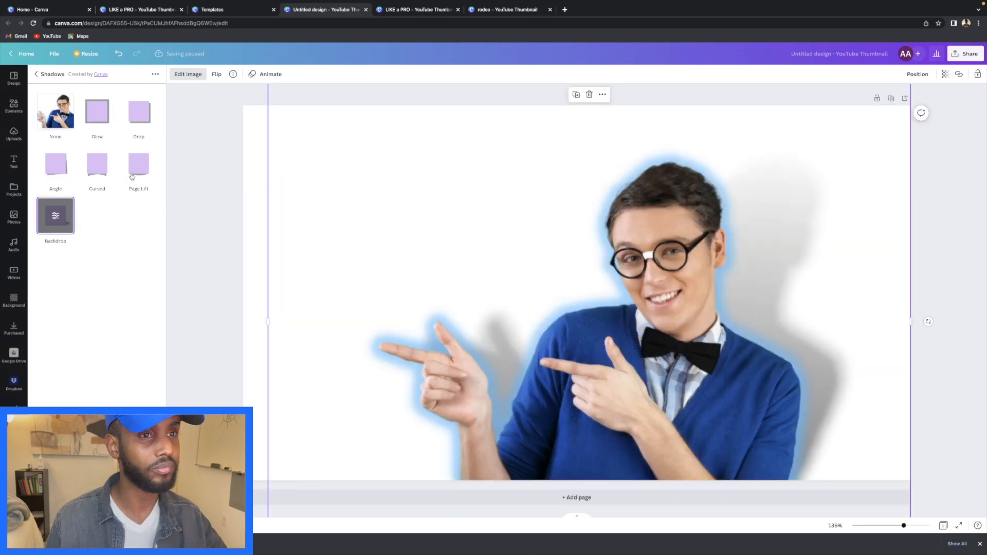
{"action": "left_click", "coordinate": [57, 216]}
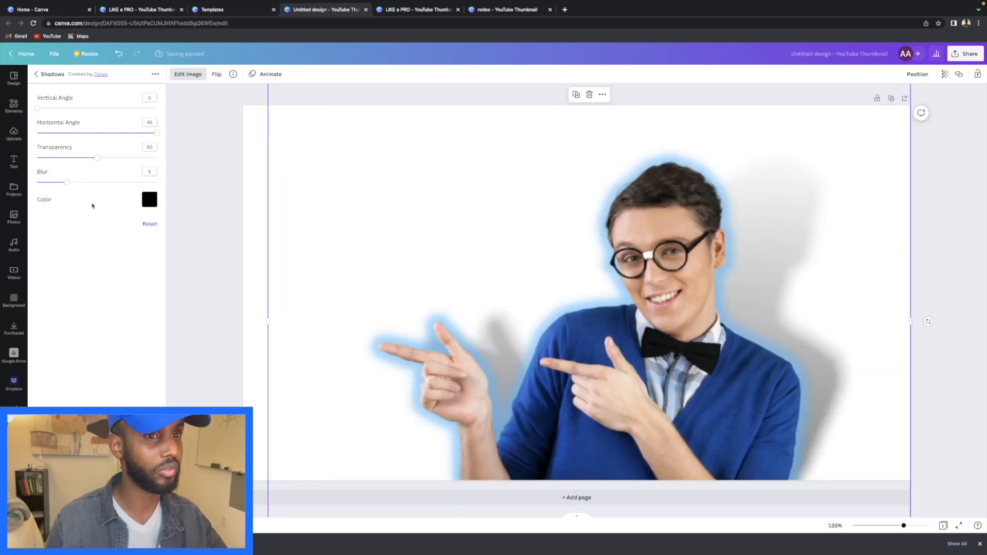
{"action": "left_click_drag", "start_coordinate": [96, 159], "coordinate": [91, 161]}
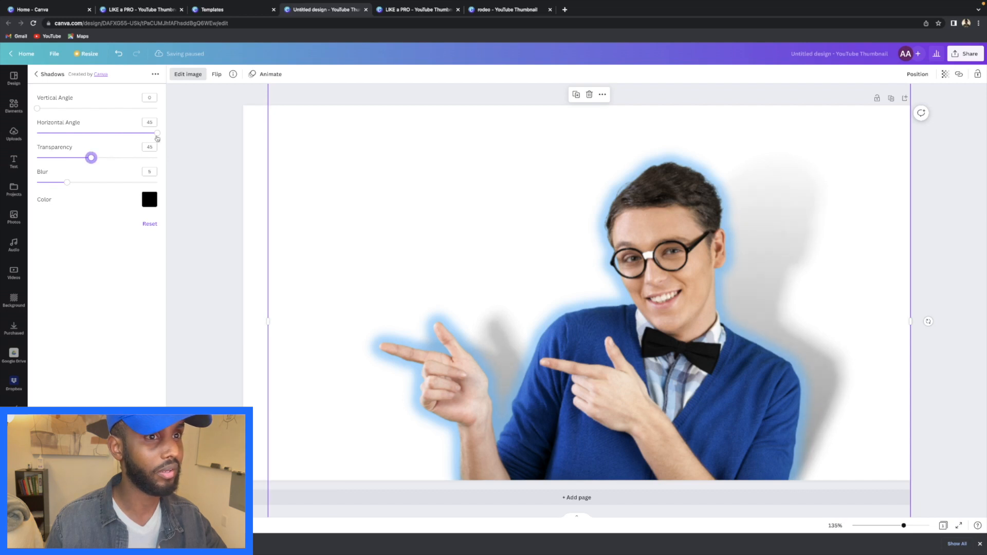
{"action": "left_click_drag", "start_coordinate": [157, 137], "coordinate": [136, 139]}
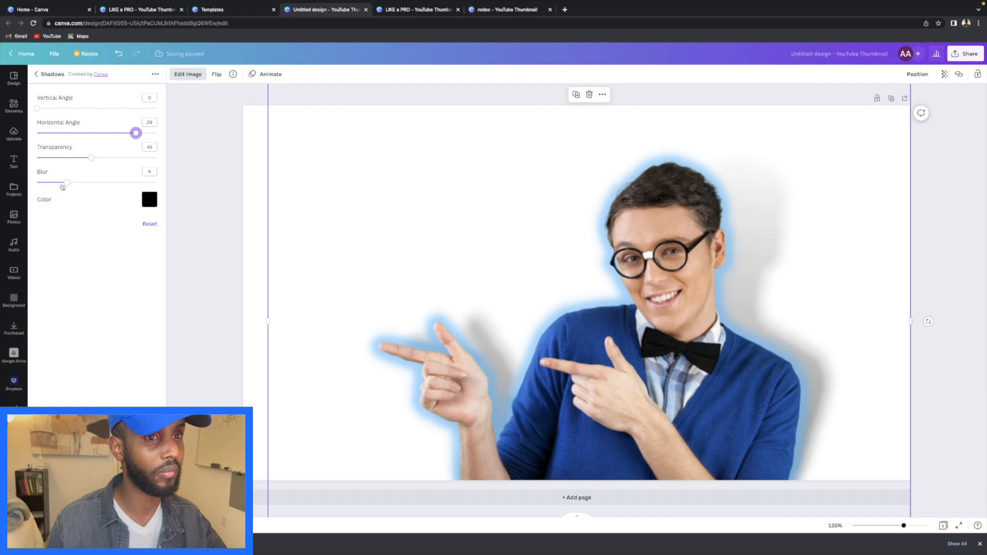
{"action": "left_click_drag", "start_coordinate": [67, 183], "coordinate": [73, 184]}
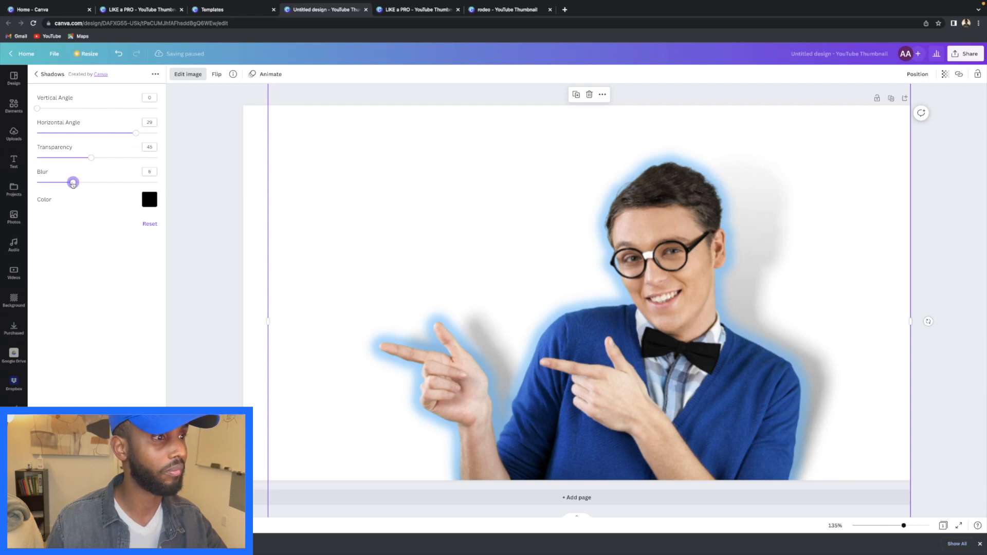
{"action": "left_click", "coordinate": [952, 207]}
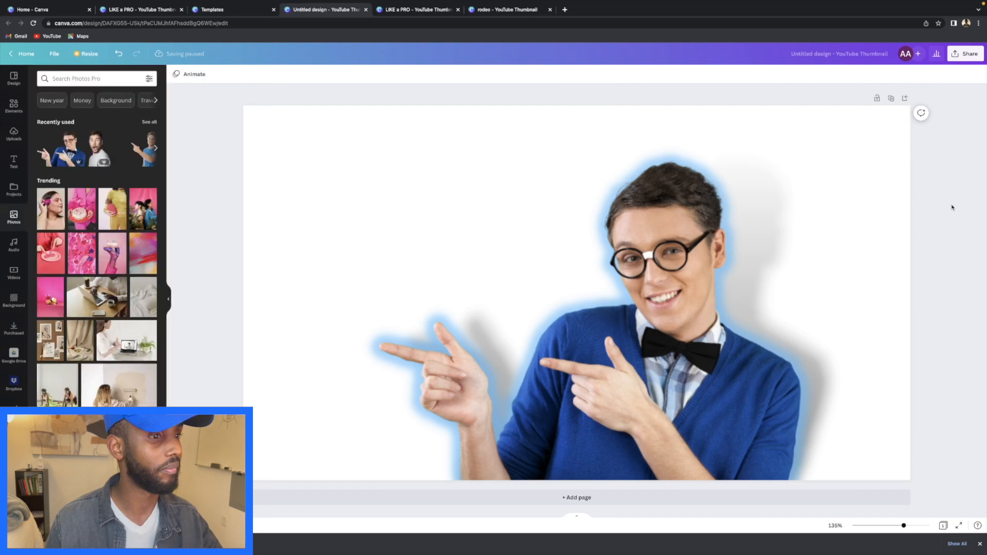
- After checking the reference thumbnail, apply a Glow shadow to the pointing man's photo
{"action": "left_click", "coordinate": [430, 10]}
{"action": "left_click", "coordinate": [357, 11]}
{"action": "left_click", "coordinate": [502, 159]}
{"action": "left_click", "coordinate": [195, 75]}
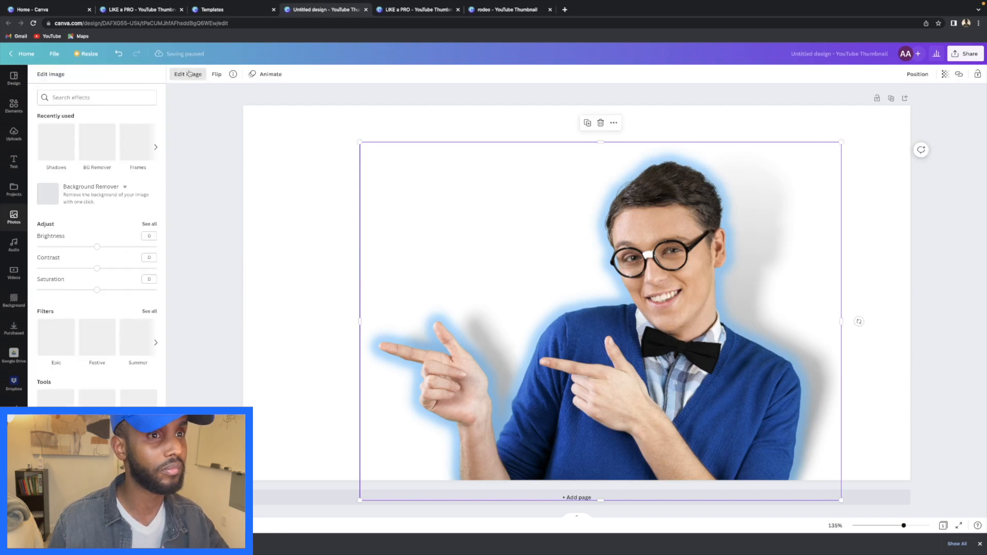
{"action": "left_click", "coordinate": [54, 153]}
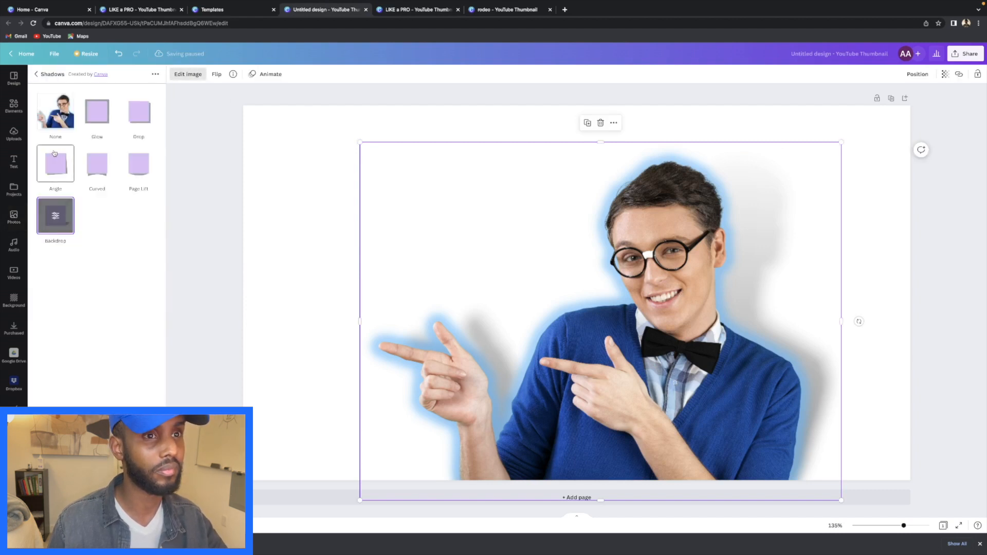
{"action": "left_click", "coordinate": [101, 120]}
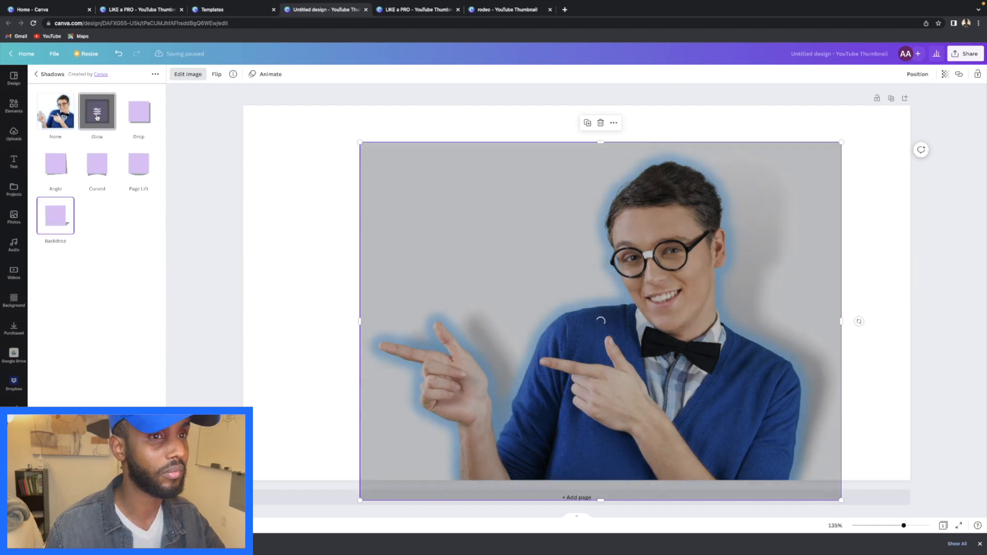
- Change the glow colour to dark blue and make it slightly more transparent
{"action": "left_click", "coordinate": [97, 117]}
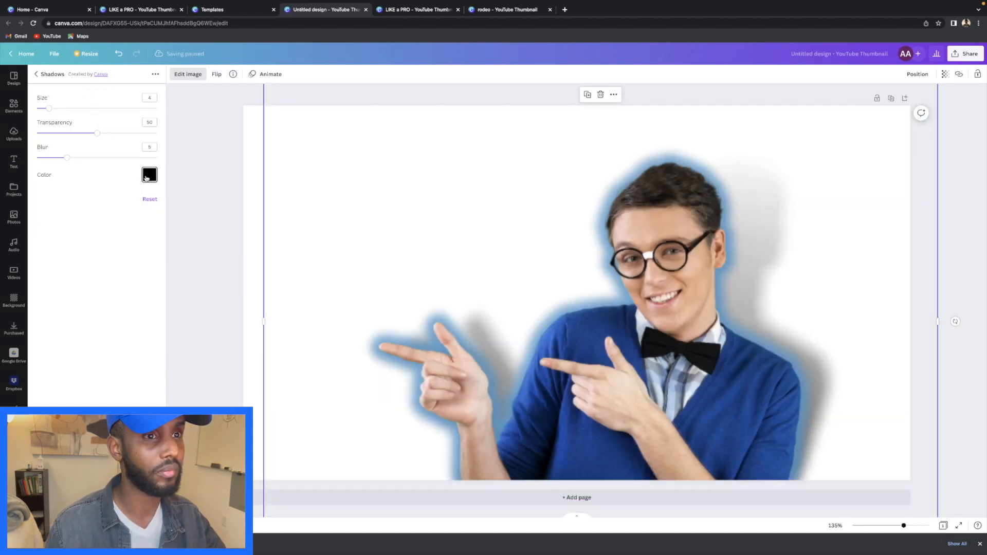
{"action": "left_click", "coordinate": [147, 177]}
{"action": "left_click", "coordinate": [250, 282]}
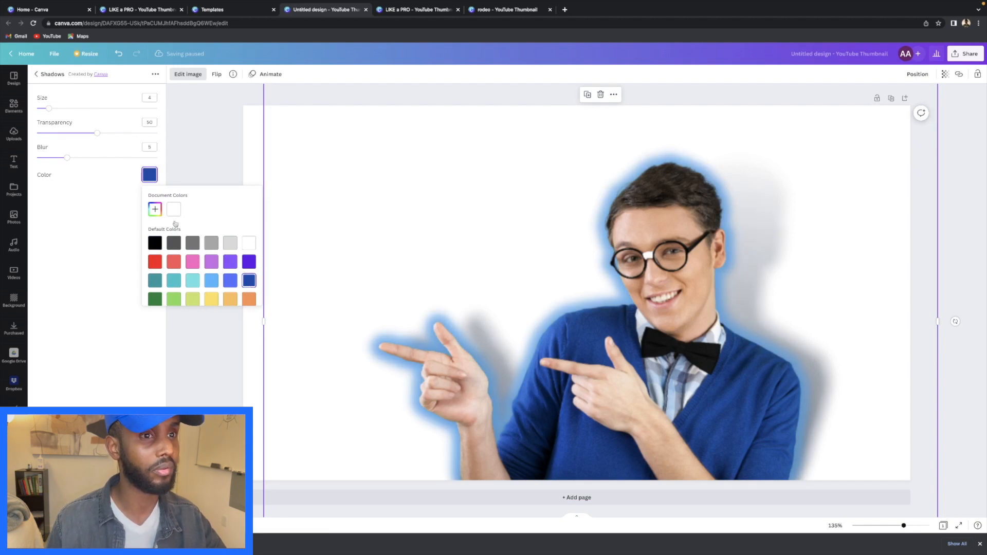
{"action": "left_click_drag", "start_coordinate": [99, 134], "coordinate": [105, 134]}
{"action": "left_click", "coordinate": [230, 233]}
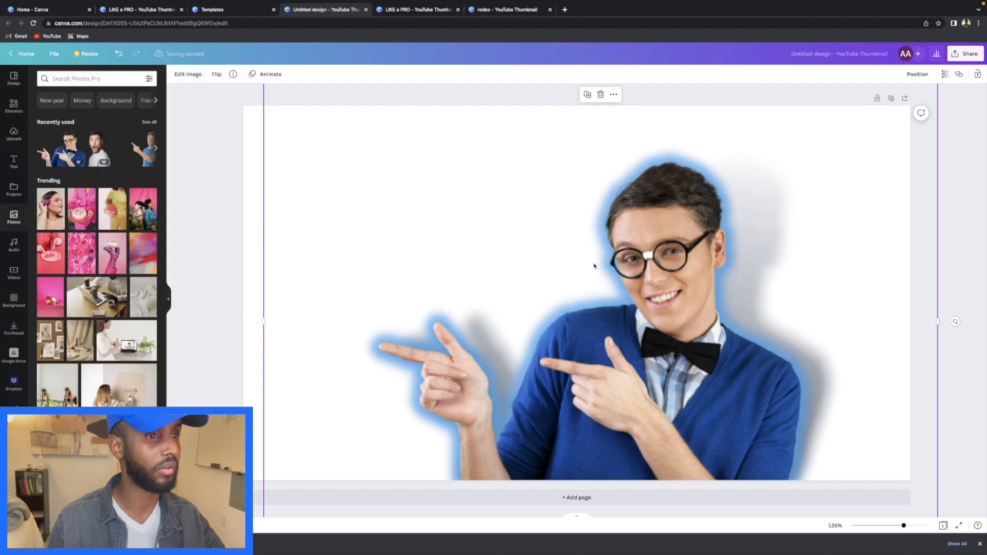
{"action": "left_click", "coordinate": [960, 238]}
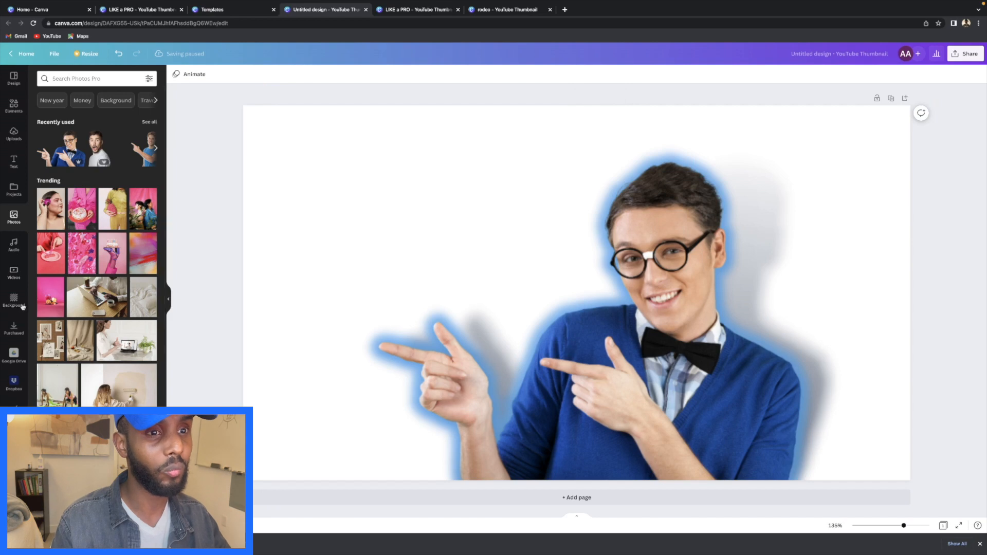
- Add a RODEO-style heading at font size 50 reading 'HOW TO MAKE'
{"action": "left_click", "coordinate": [12, 162]}
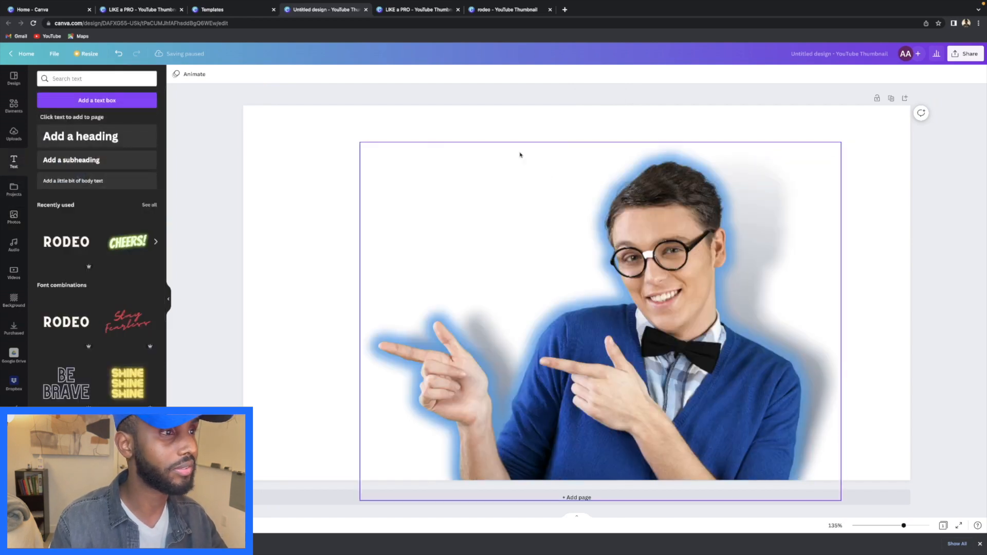
{"action": "left_click", "coordinate": [67, 242]}
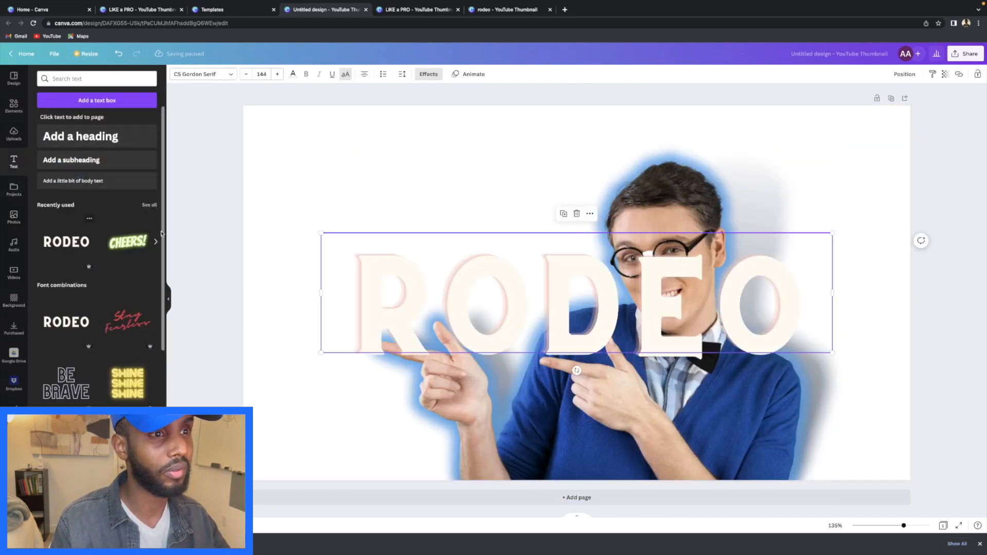
{"action": "double_click", "coordinate": [626, 244]}
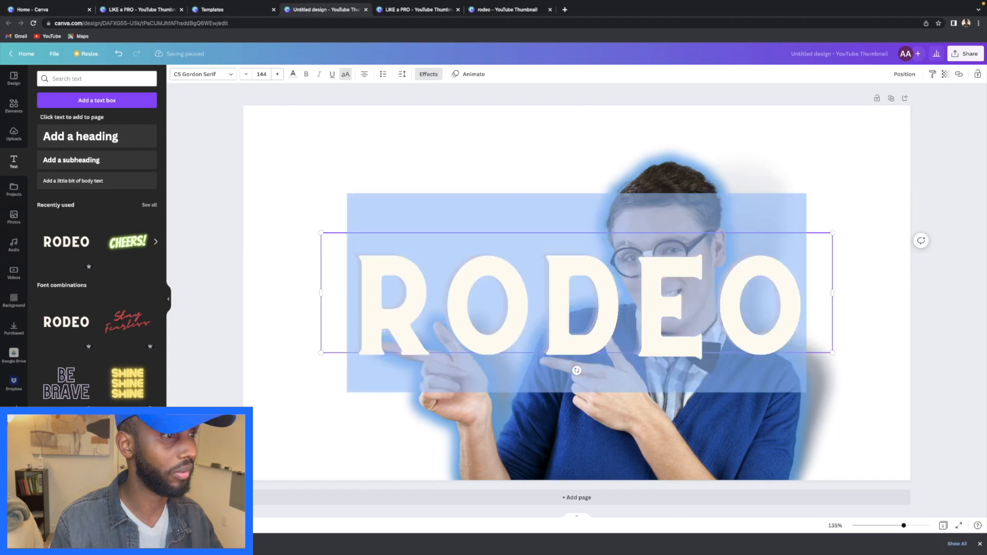
{"action": "left_click", "coordinate": [264, 74]}
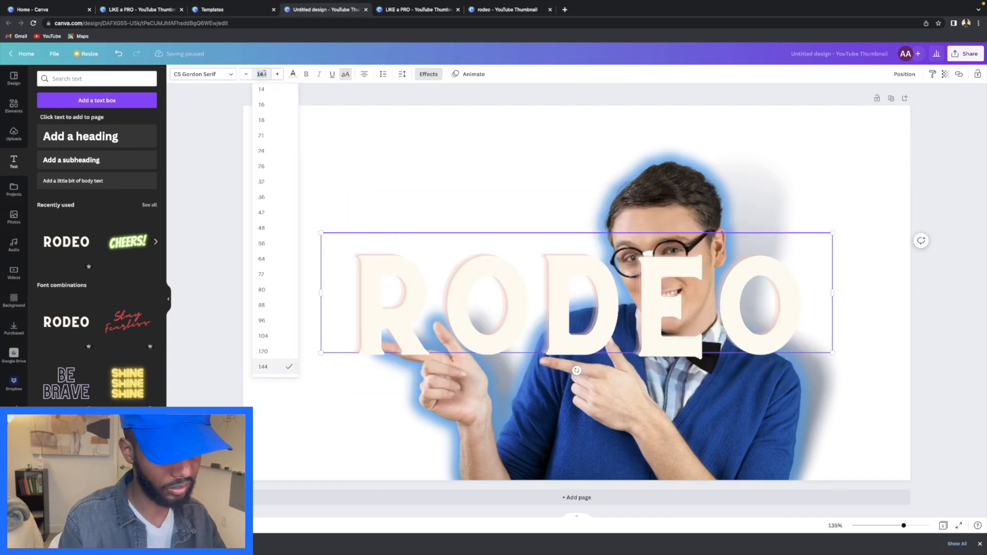
{"action": "type", "text": "50"}
{"action": "key", "text": "Return"}
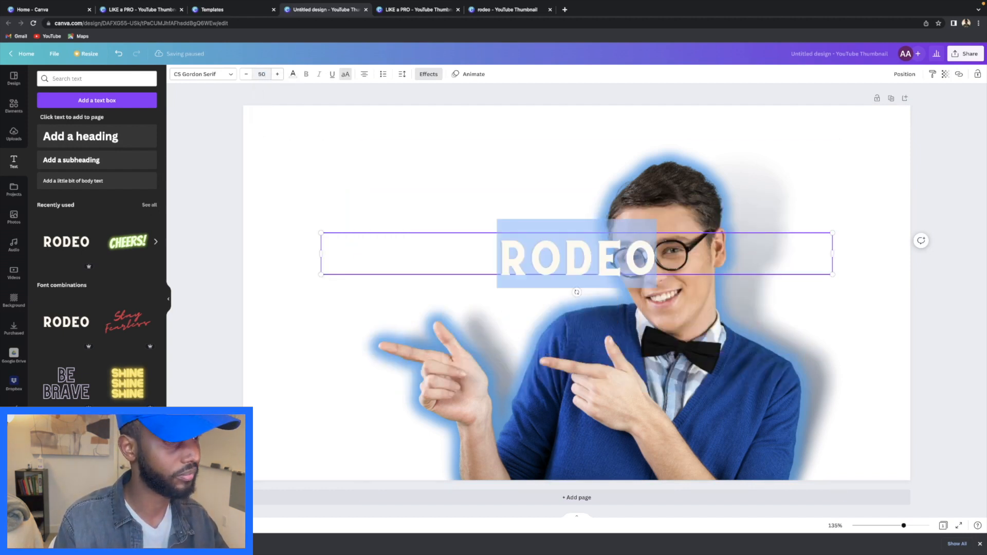
{"action": "type", "text": "HOW"}
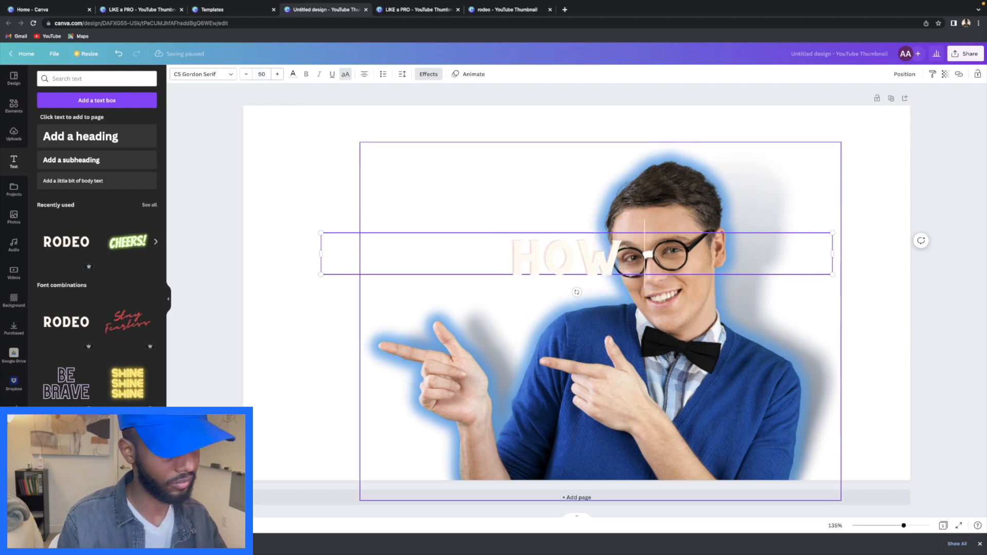
{"action": "type", "text": " TO MAKE"}
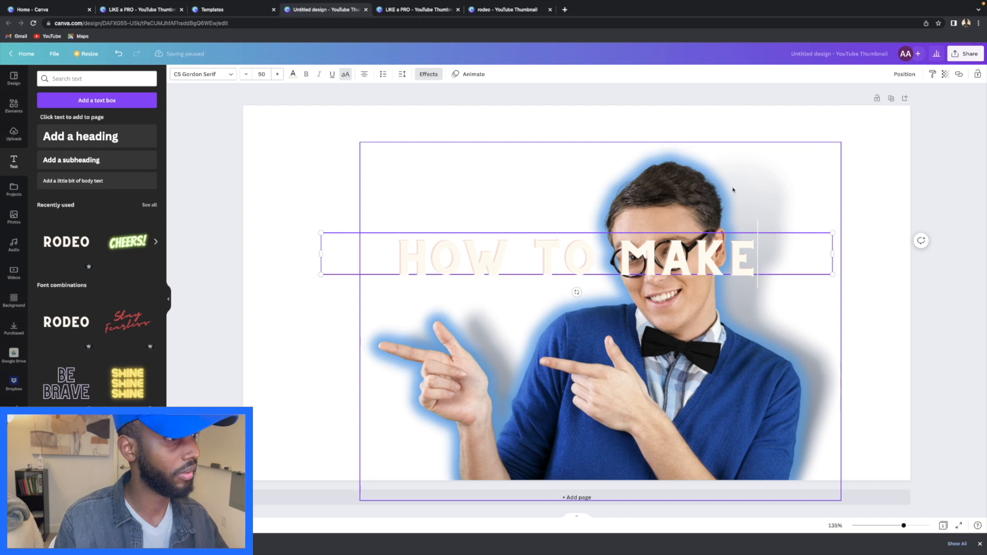
- Enlarge the HOW TO MAKE heading and position it across the top, aligned left
{"action": "left_click_drag", "start_coordinate": [832, 230], "coordinate": [969, 222]}
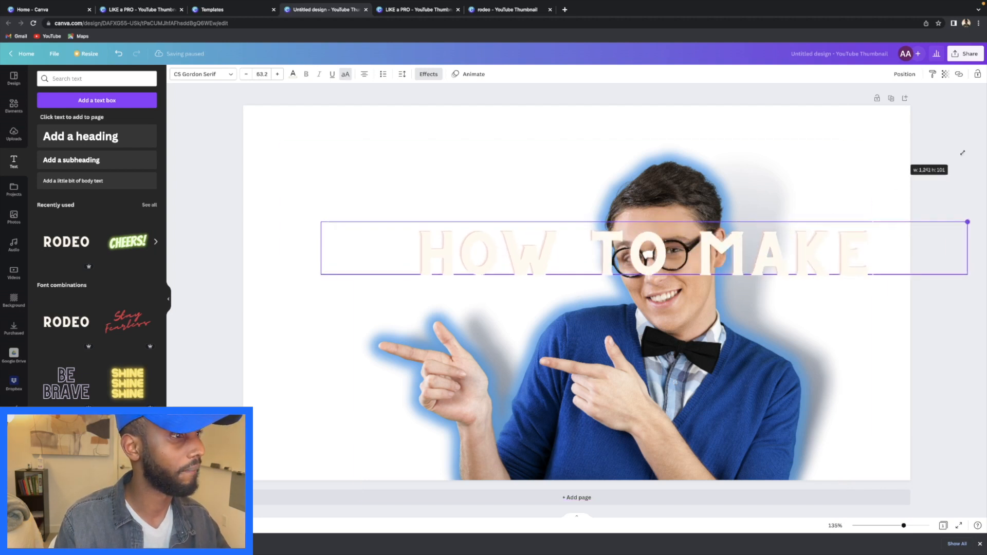
{"action": "left_click_drag", "start_coordinate": [822, 231], "coordinate": [812, 231]}
{"action": "left_click", "coordinate": [792, 246]}
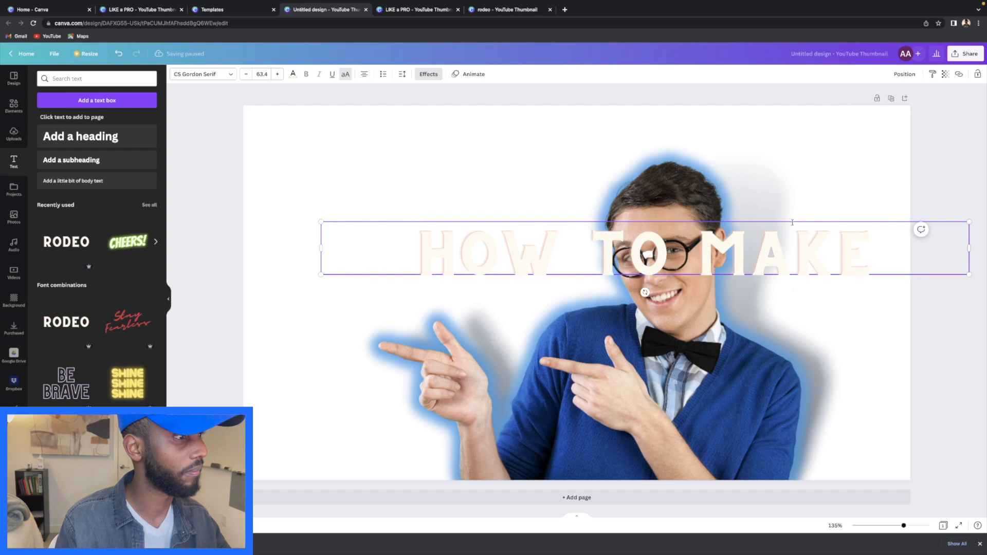
{"action": "left_click_drag", "start_coordinate": [792, 221], "coordinate": [730, 131]}
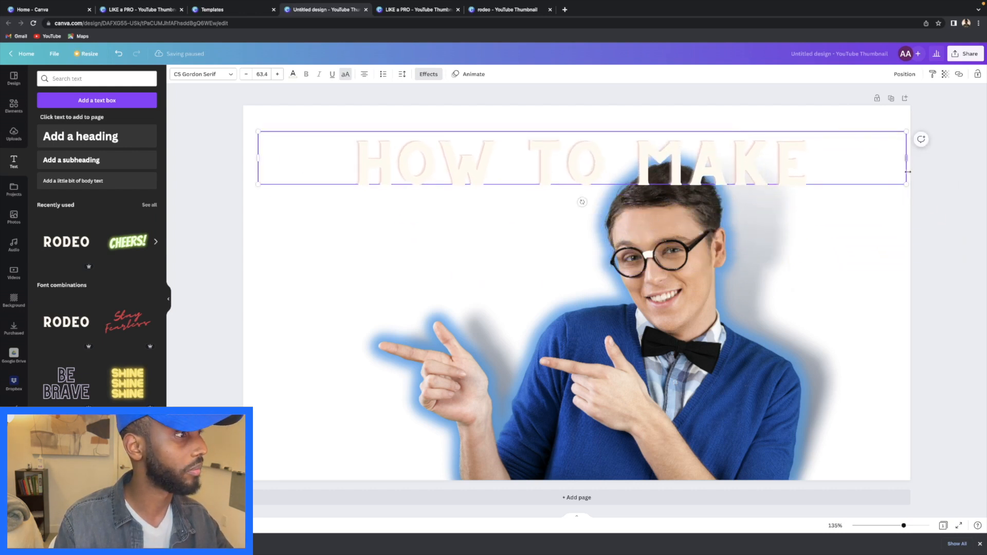
{"action": "left_click_drag", "start_coordinate": [905, 183], "coordinate": [946, 232]}
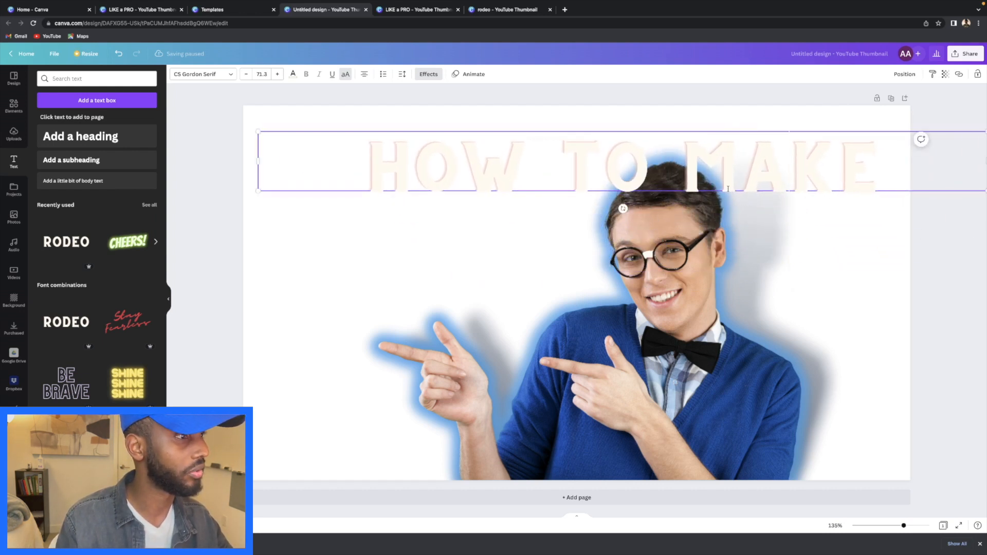
{"action": "left_click_drag", "start_coordinate": [728, 192], "coordinate": [713, 217]}
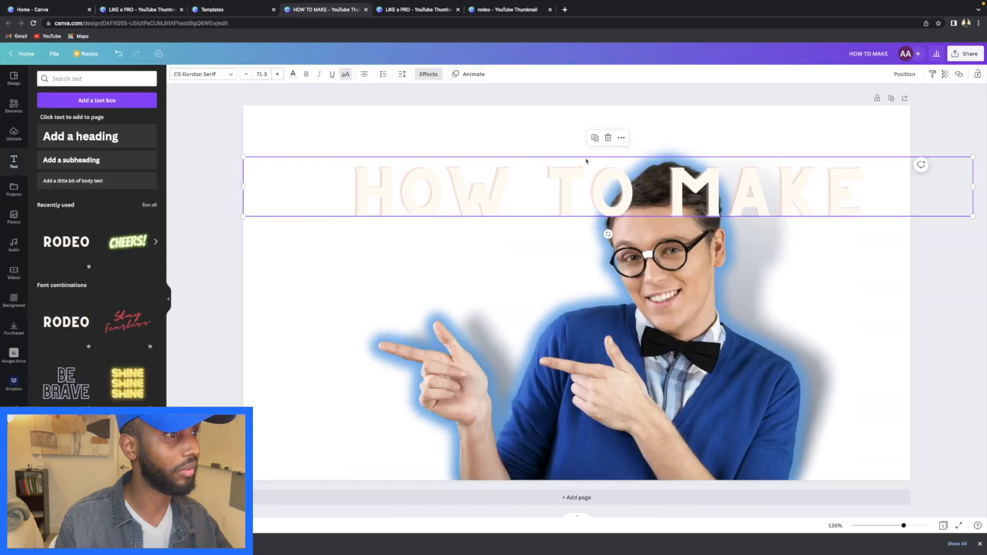
- Send the heading behind the man, shrink his photo slightly, and re-enlarge the heading
{"action": "left_click", "coordinate": [620, 138]}
{"action": "left_click", "coordinate": [663, 241]}
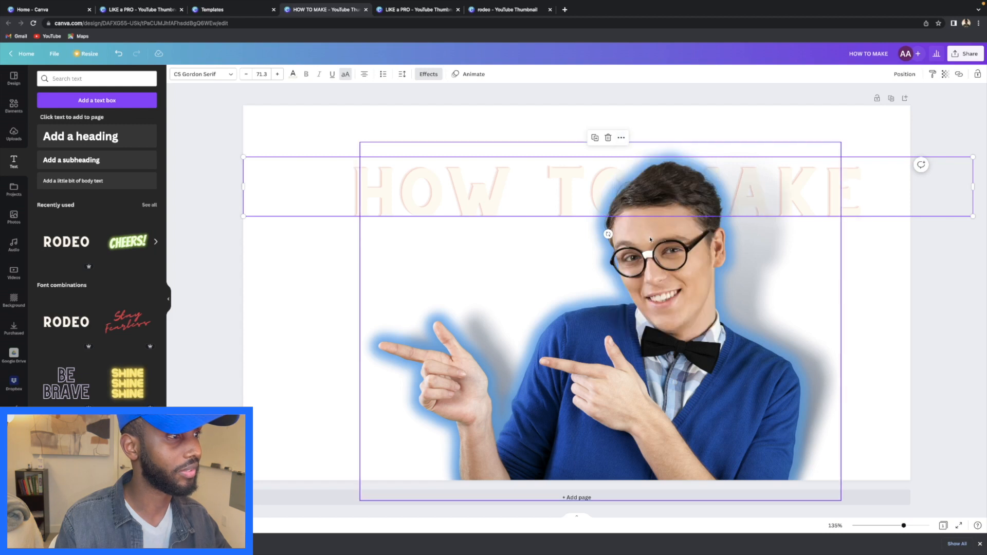
{"action": "left_click", "coordinate": [956, 243]}
{"action": "left_click", "coordinate": [396, 162]}
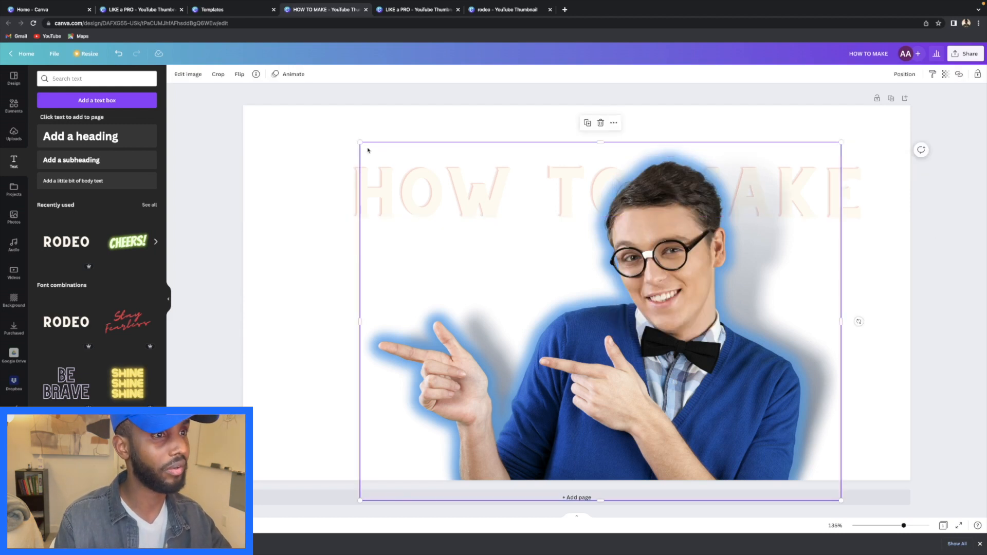
{"action": "left_click_drag", "start_coordinate": [359, 141], "coordinate": [411, 180]}
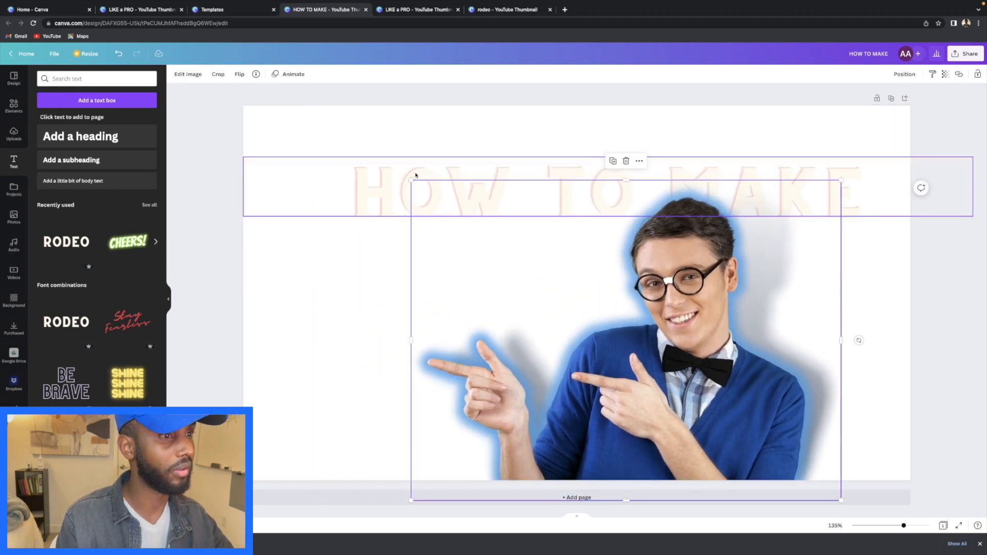
{"action": "left_click_drag", "start_coordinate": [664, 291], "coordinate": [672, 290]}
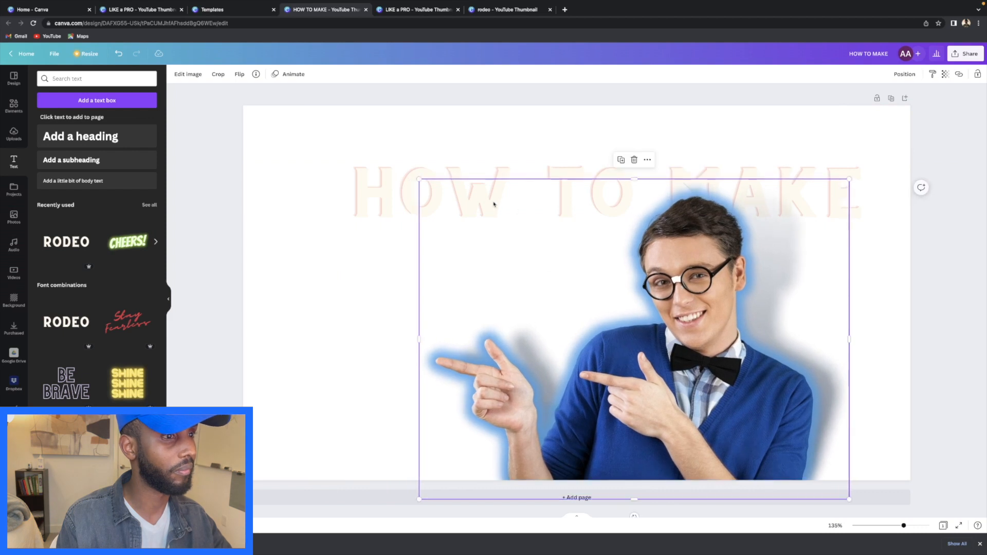
{"action": "left_click_drag", "start_coordinate": [389, 183], "coordinate": [381, 166]}
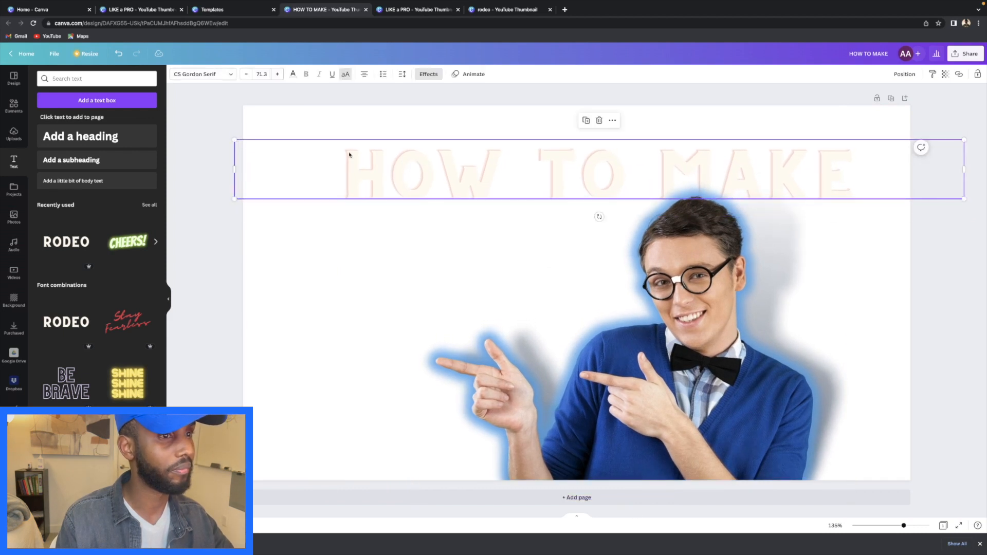
{"action": "left_click_drag", "start_coordinate": [237, 142], "coordinate": [145, 93]}
- Change the HOW TO MAKE text colour to the red default swatch
{"action": "left_click", "coordinate": [566, 113]}
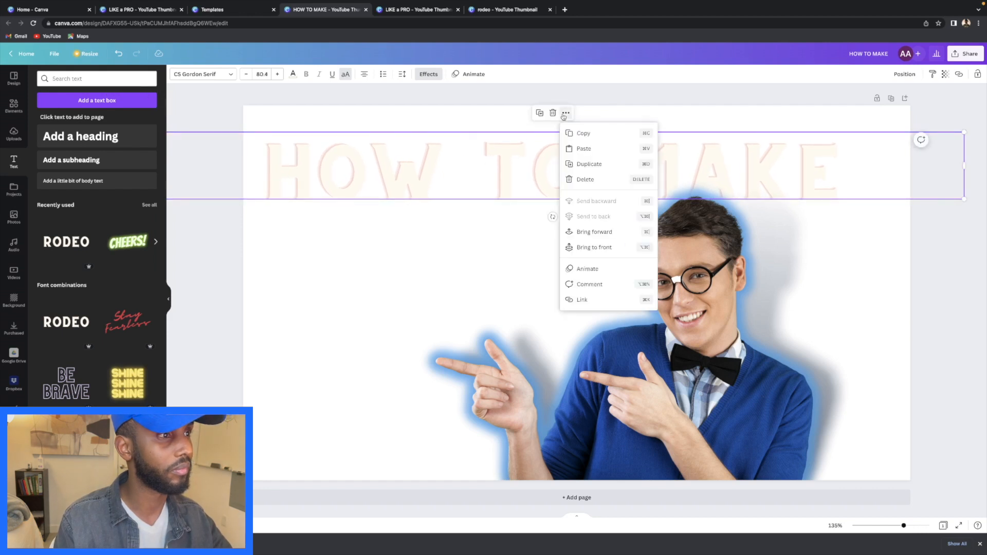
{"action": "left_click", "coordinate": [497, 103]}
{"action": "left_click", "coordinate": [386, 149]}
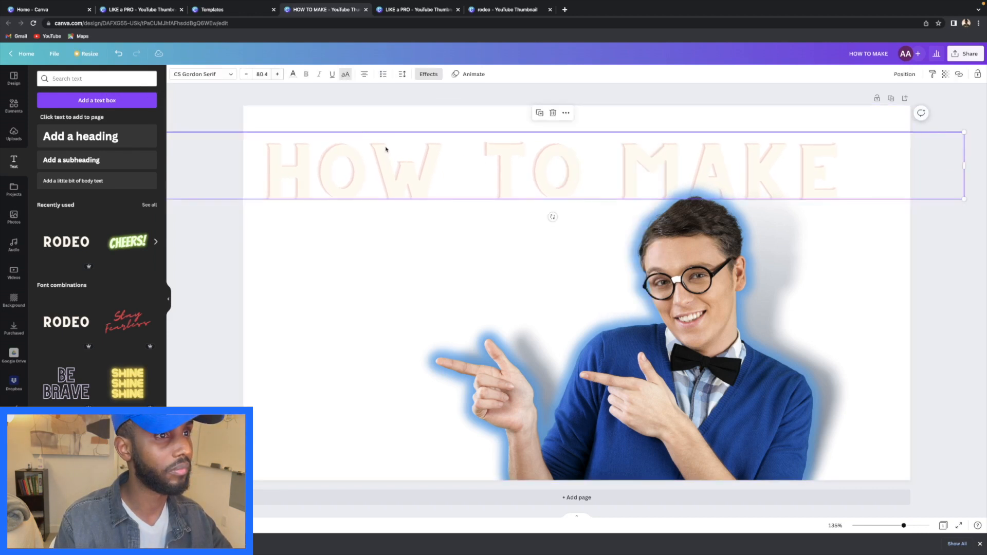
{"action": "left_click", "coordinate": [292, 77]}
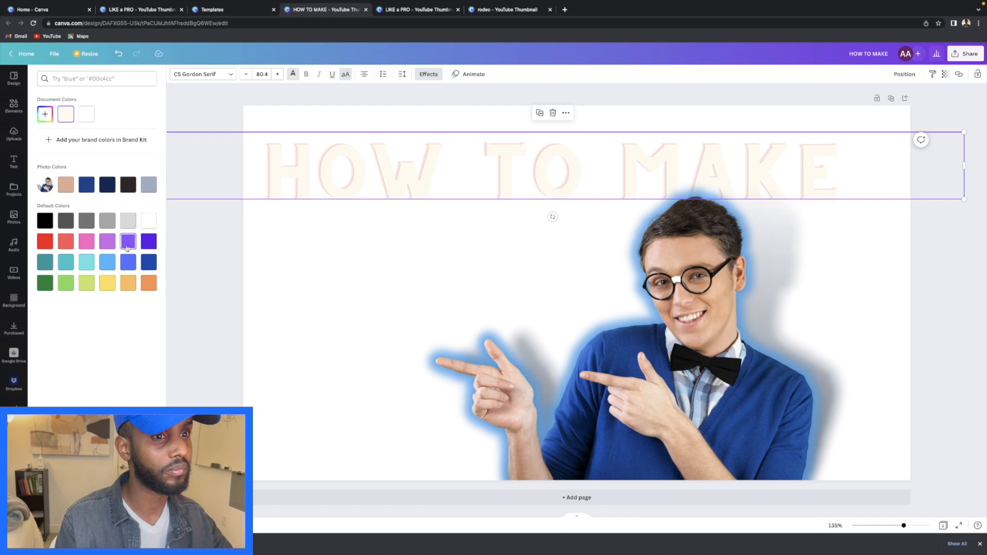
{"action": "left_click", "coordinate": [129, 264]}
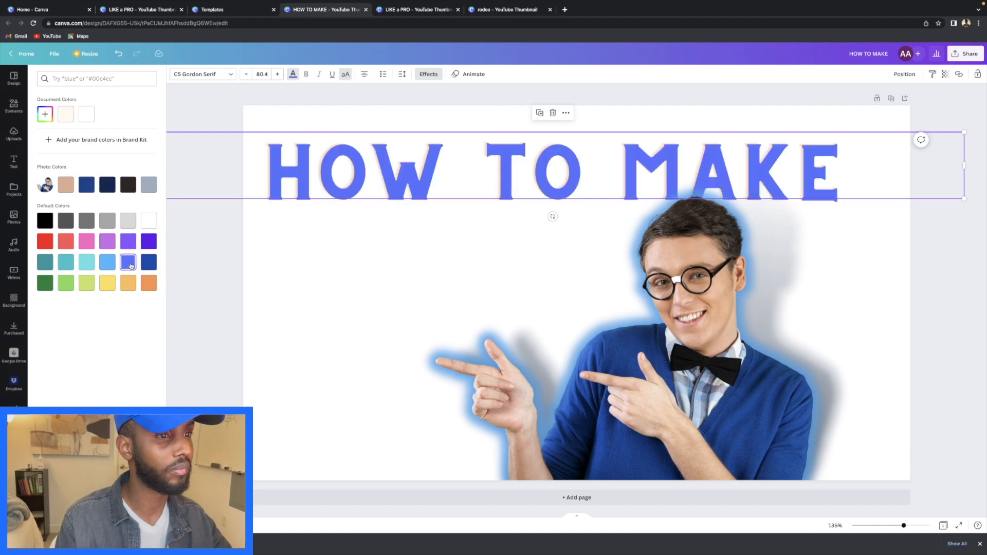
{"action": "left_click", "coordinate": [50, 245]}
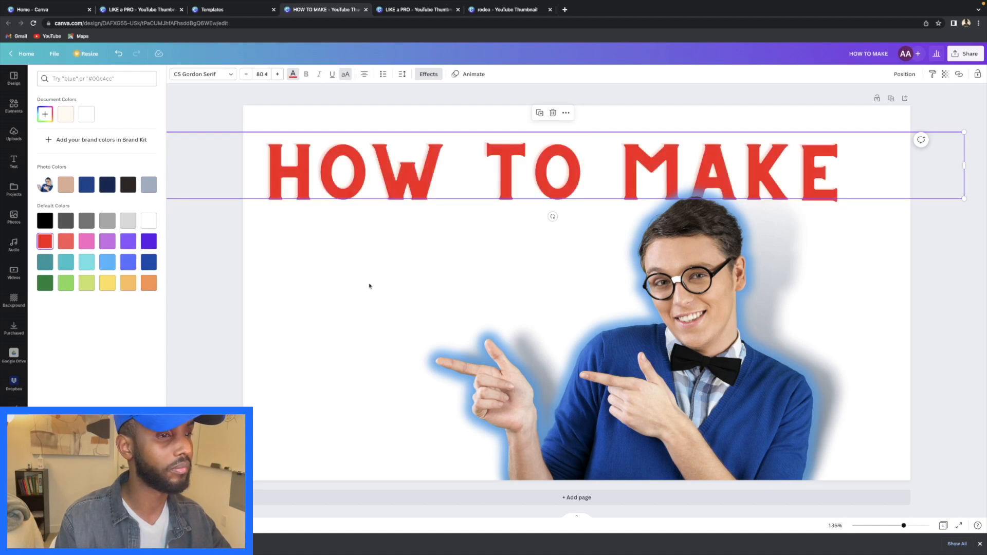
{"action": "left_click", "coordinate": [180, 278]}
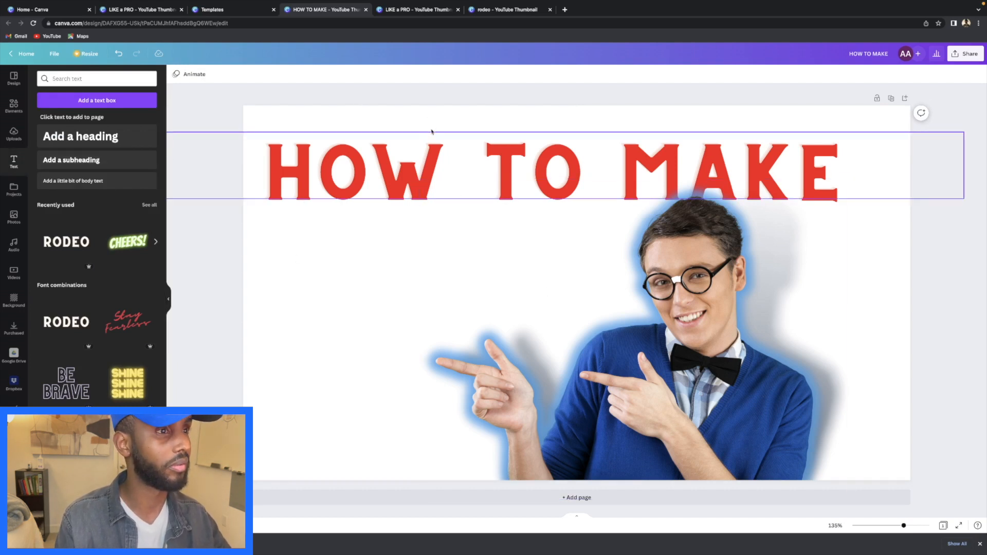
- Nudge the HOW TO MAKE heading slightly right and down
{"action": "left_click", "coordinate": [432, 154]}
{"action": "left_click_drag", "start_coordinate": [432, 154], "coordinate": [445, 161]}
{"action": "left_click", "coordinate": [384, 255]}
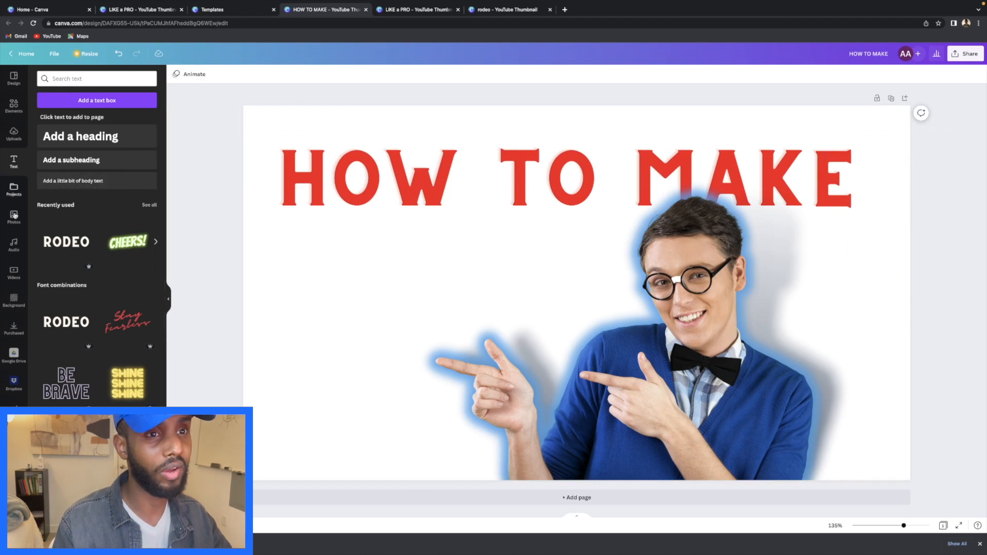
- Add a rounded-square picture frame from the Elements Frames collection
{"action": "left_click", "coordinate": [10, 109]}
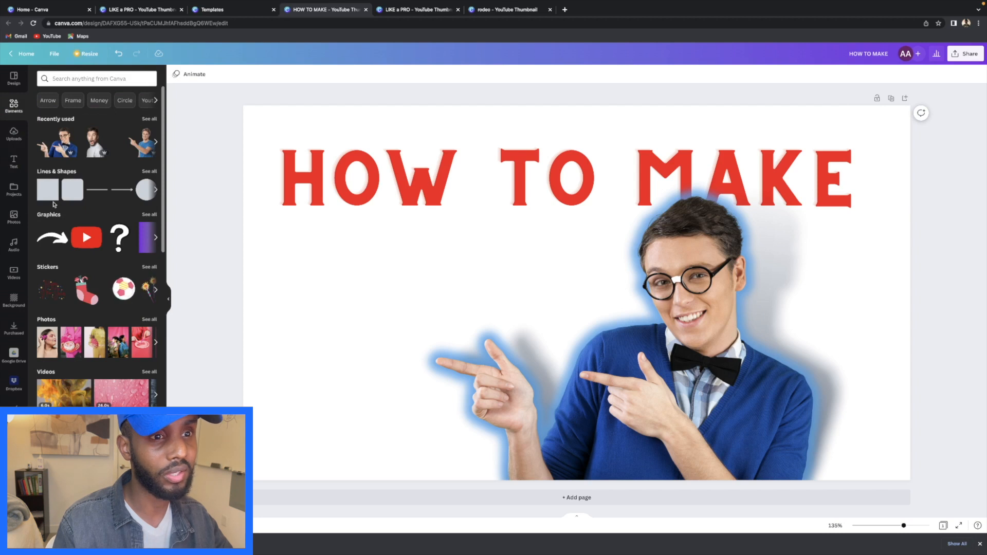
{"action": "scroll", "coordinate": [72, 252], "scroll_direction": "down", "scroll_amount": 2}
{"action": "scroll", "coordinate": [72, 252], "scroll_direction": "down", "scroll_amount": 5}
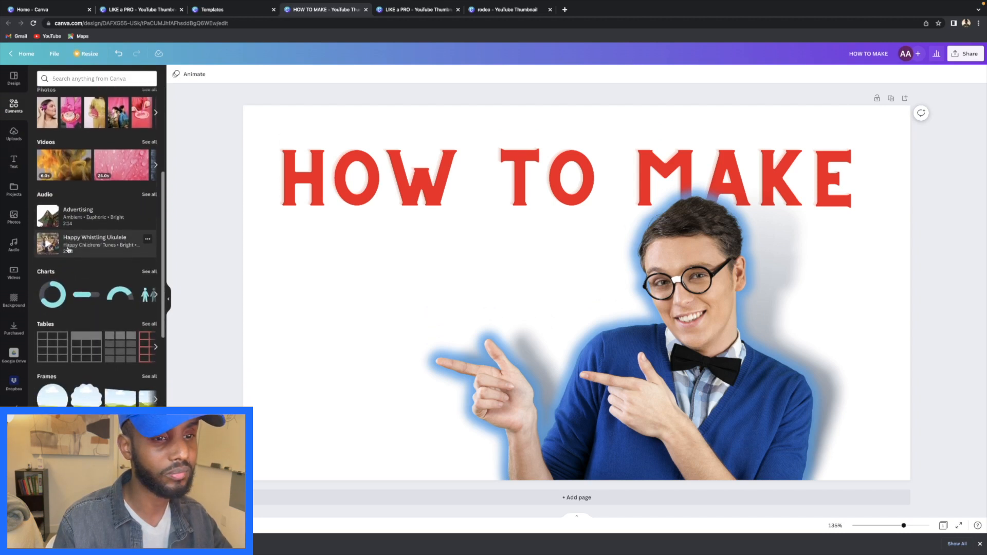
{"action": "scroll", "coordinate": [65, 255], "scroll_direction": "down", "scroll_amount": 1}
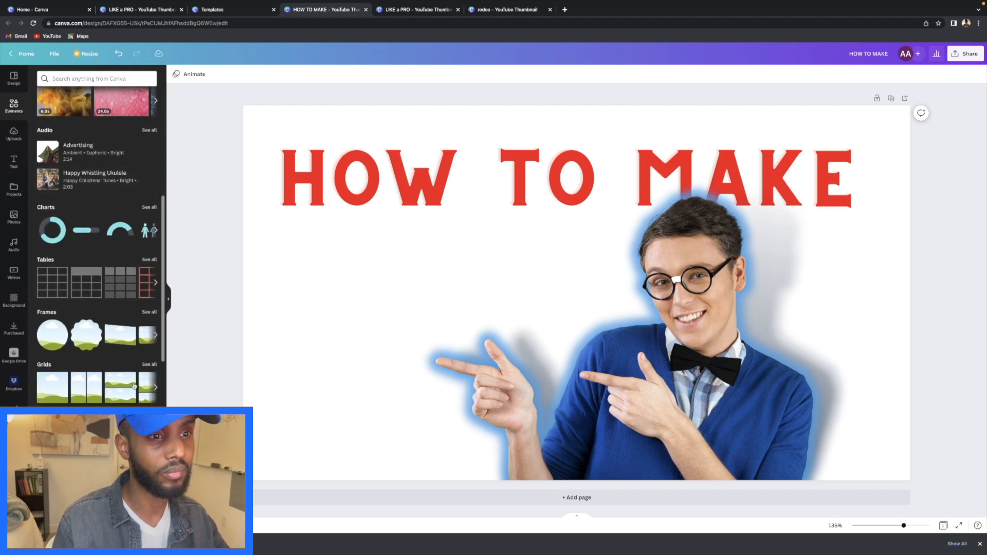
{"action": "left_click", "coordinate": [148, 313]}
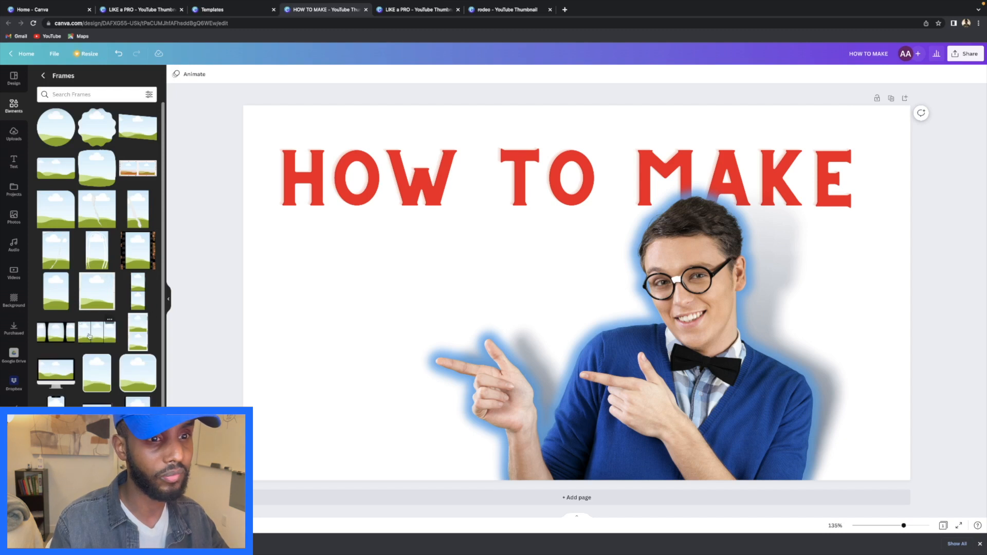
{"action": "left_click", "coordinate": [141, 374]}
- Move the rounded frame left of the pointing man and shrink it
{"action": "left_click_drag", "start_coordinate": [606, 327], "coordinate": [402, 369]}
{"action": "left_click_drag", "start_coordinate": [453, 418], "coordinate": [399, 362]}
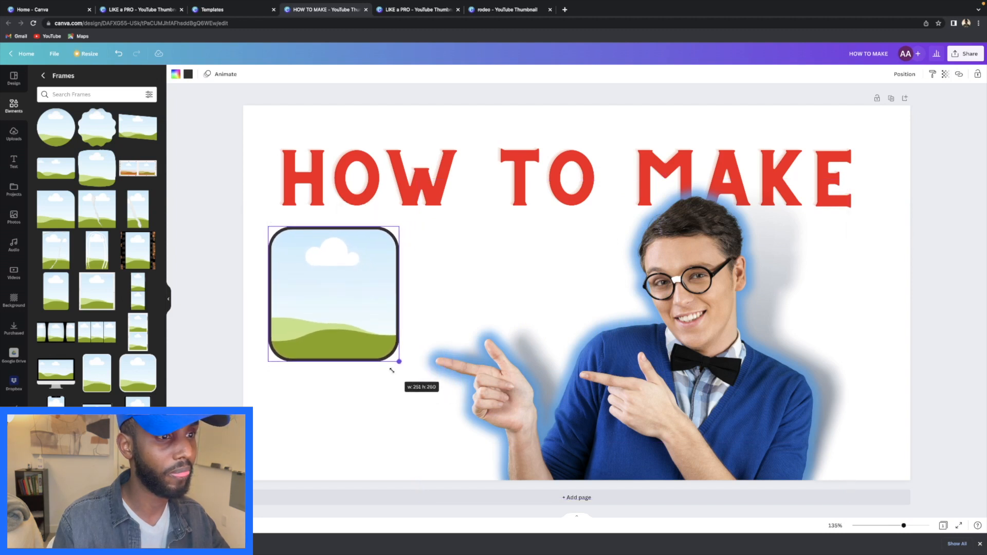
{"action": "left_click", "coordinate": [343, 405]}
{"action": "left_click", "coordinate": [9, 137]}
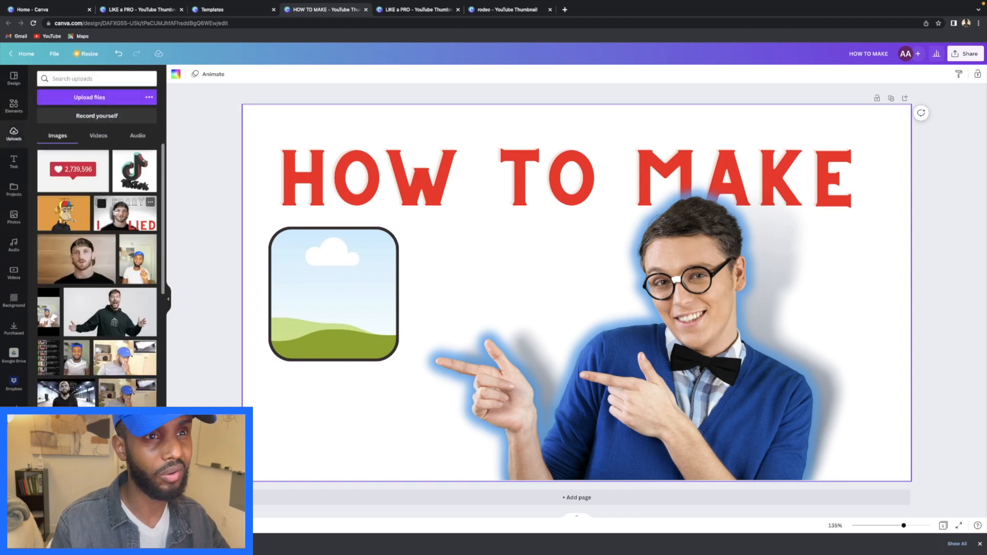
- Upload the previous thumbnail PNG from Downloads and add a small copy to the design
{"action": "left_click", "coordinate": [90, 103]}
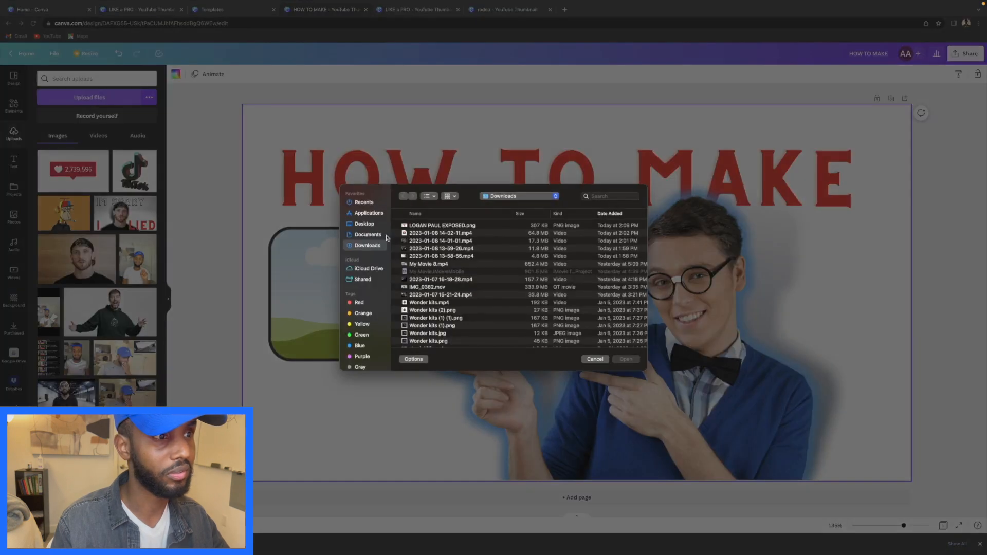
{"action": "left_click", "coordinate": [425, 226]}
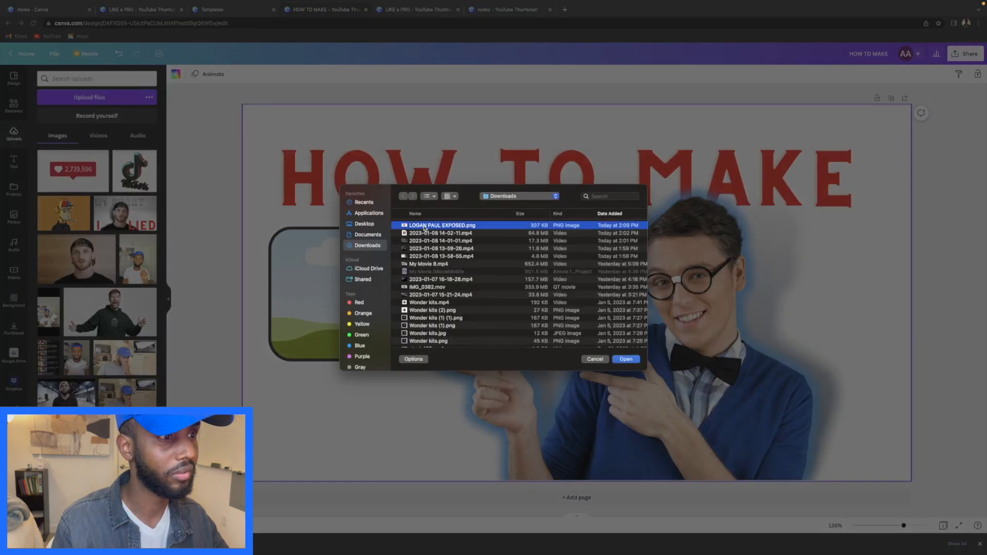
{"action": "left_click", "coordinate": [625, 360]}
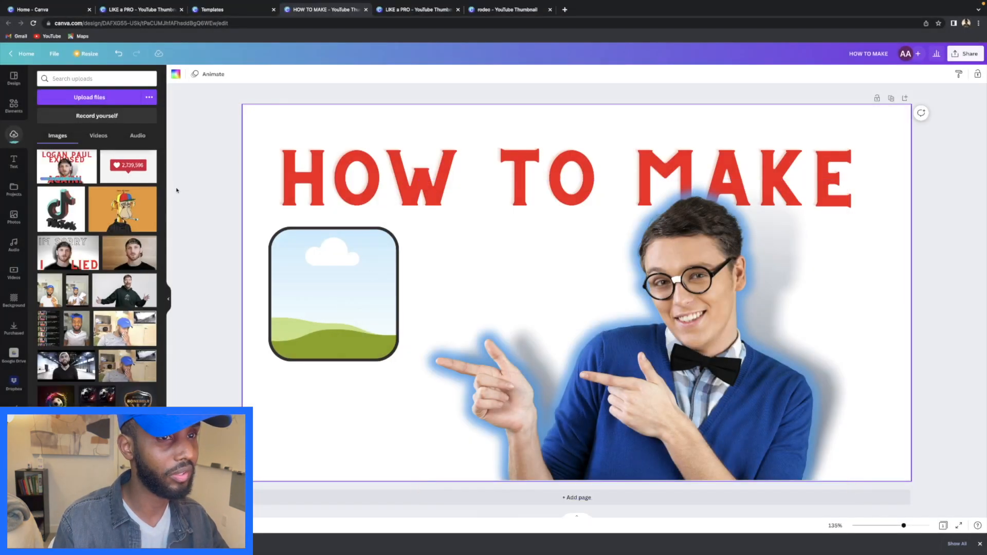
{"action": "left_click", "coordinate": [68, 166]}
{"action": "left_click_drag", "start_coordinate": [667, 282], "coordinate": [721, 299]}
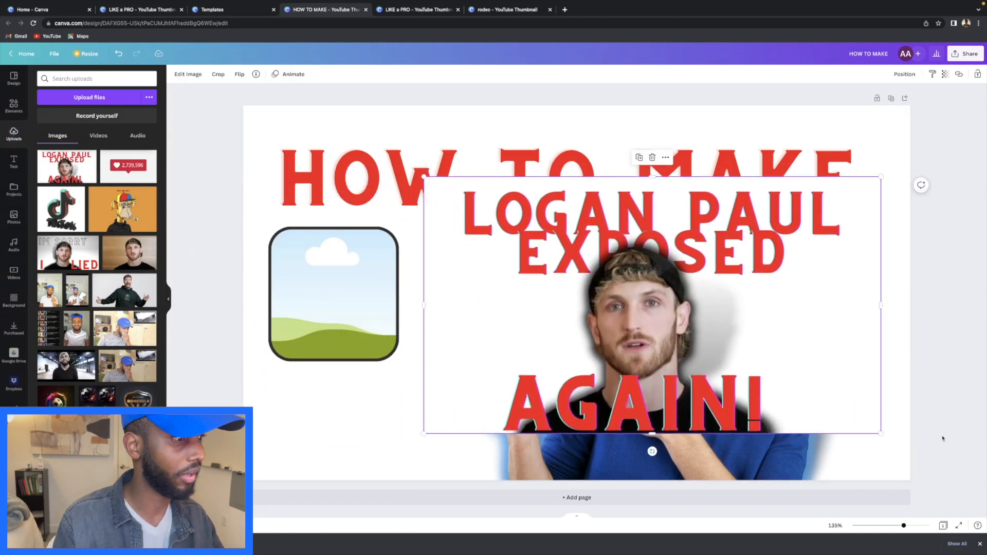
{"action": "left_click_drag", "start_coordinate": [880, 433], "coordinate": [570, 259]}
- Drop the previous thumbnail into the rounded frame and enlarge it
{"action": "left_click_drag", "start_coordinate": [509, 227], "coordinate": [388, 286]}
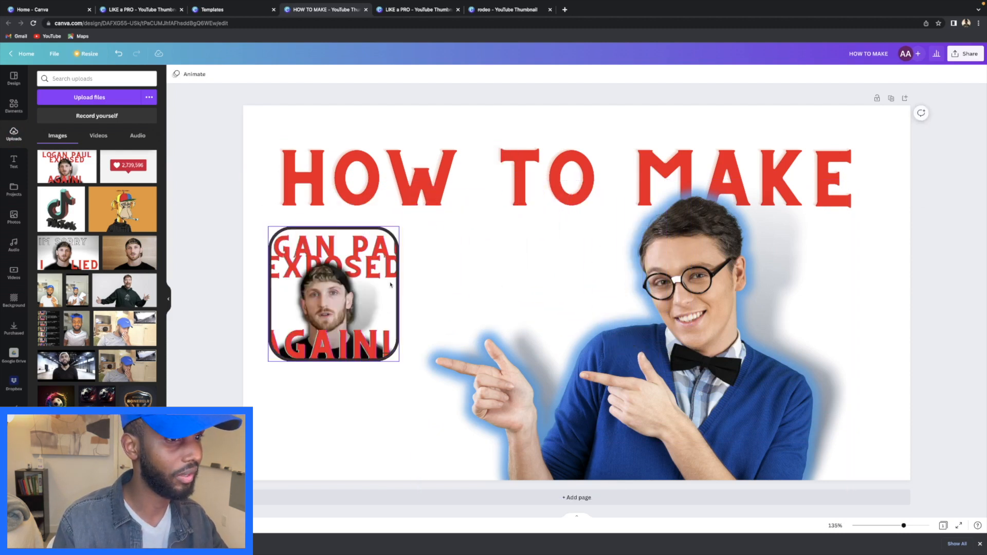
{"action": "left_click", "coordinate": [386, 342]}
{"action": "left_click_drag", "start_coordinate": [399, 362], "coordinate": [425, 388]}
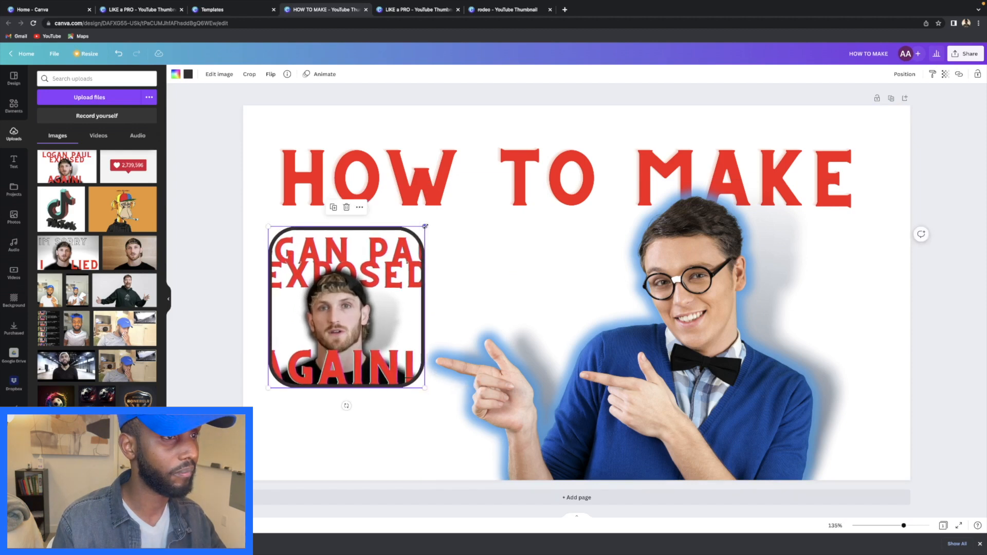
- After comparing with the LIKE a PRO design, delete the frame along with its image
{"action": "left_click", "coordinate": [424, 13]}
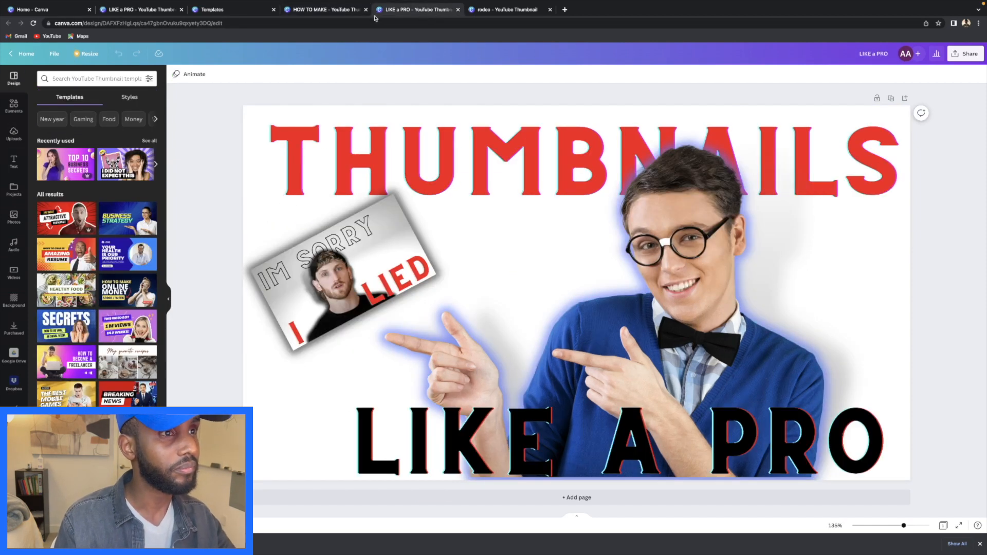
{"action": "left_click", "coordinate": [329, 13]}
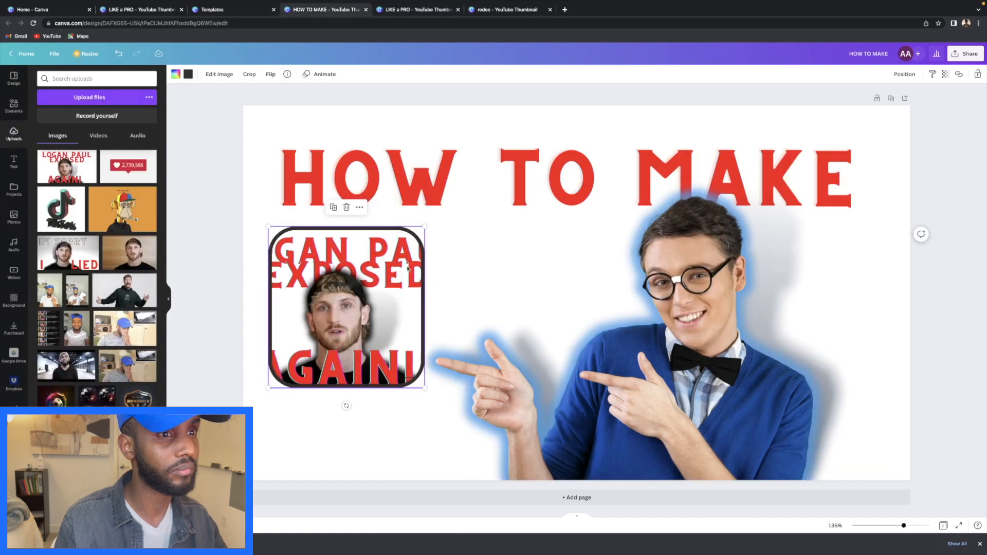
{"action": "left_click", "coordinate": [352, 210]}
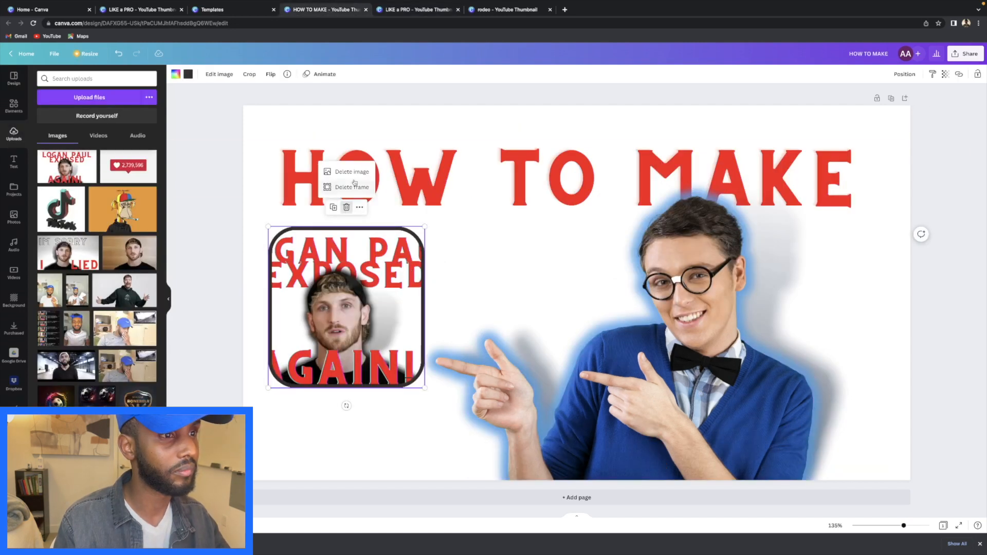
{"action": "left_click", "coordinate": [350, 189]}
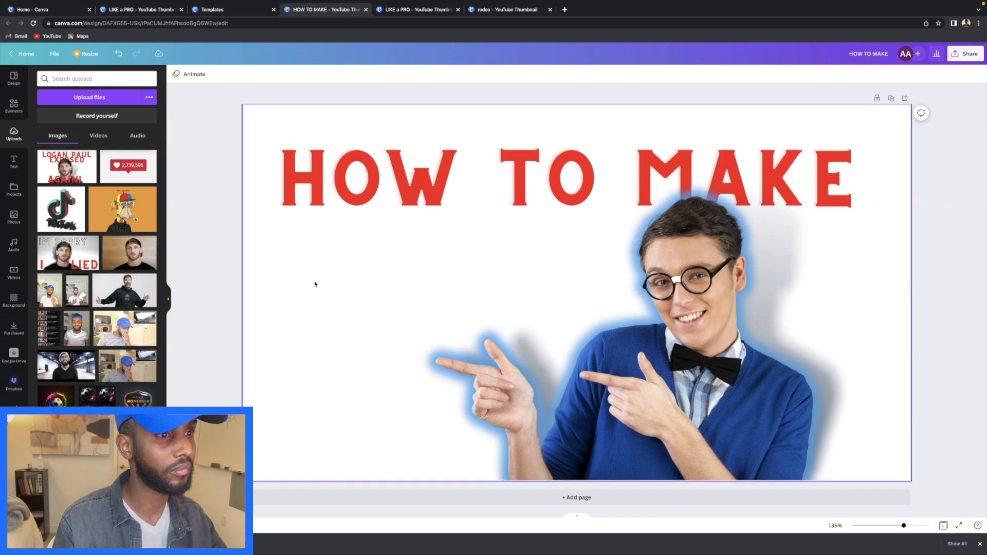
- Re-add the EXPOSED AGAIN! thumbnail, shrink it, tilt it counter-clockwise, and place it left of the man
{"action": "left_click", "coordinate": [83, 176]}
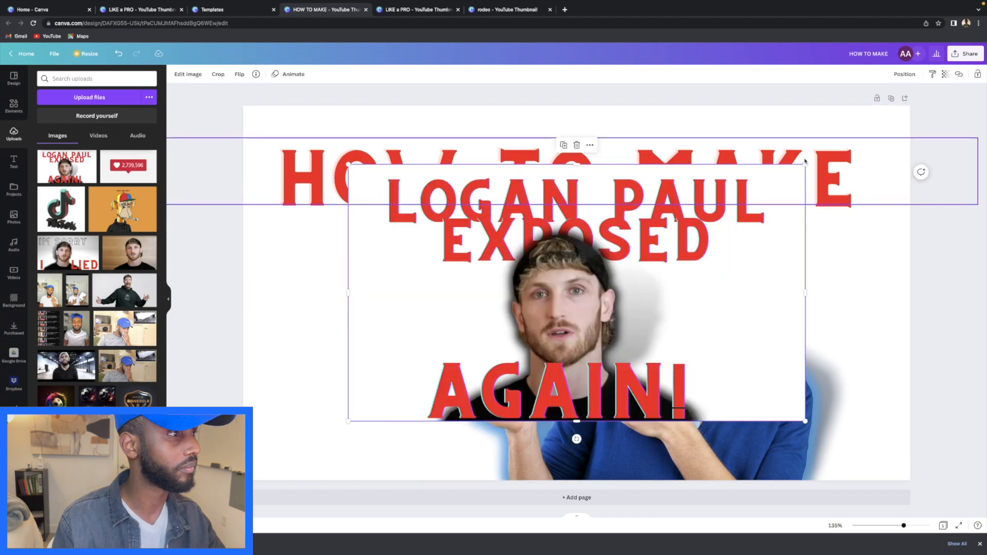
{"action": "left_click_drag", "start_coordinate": [805, 164], "coordinate": [514, 256]}
{"action": "left_click_drag", "start_coordinate": [531, 408], "coordinate": [449, 329]}
{"action": "left_click_drag", "start_coordinate": [369, 357], "coordinate": [397, 357]}
{"action": "left_click_drag", "start_coordinate": [437, 276], "coordinate": [421, 280]}
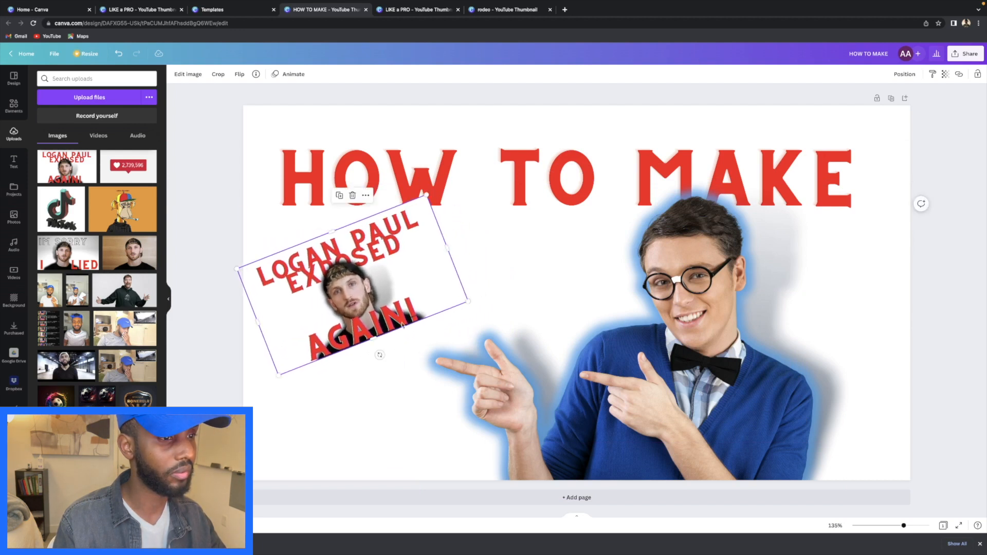
{"action": "left_click_drag", "start_coordinate": [380, 355], "coordinate": [386, 352]}
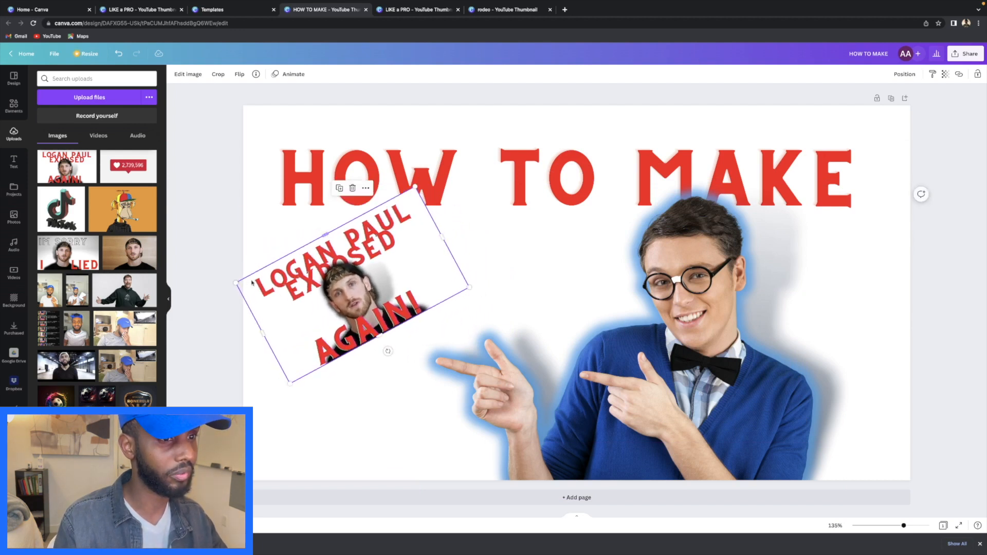
{"action": "left_click_drag", "start_coordinate": [238, 283], "coordinate": [269, 283]}
{"action": "left_click_drag", "start_coordinate": [341, 318], "coordinate": [317, 319]}
{"action": "left_click", "coordinate": [471, 276]}
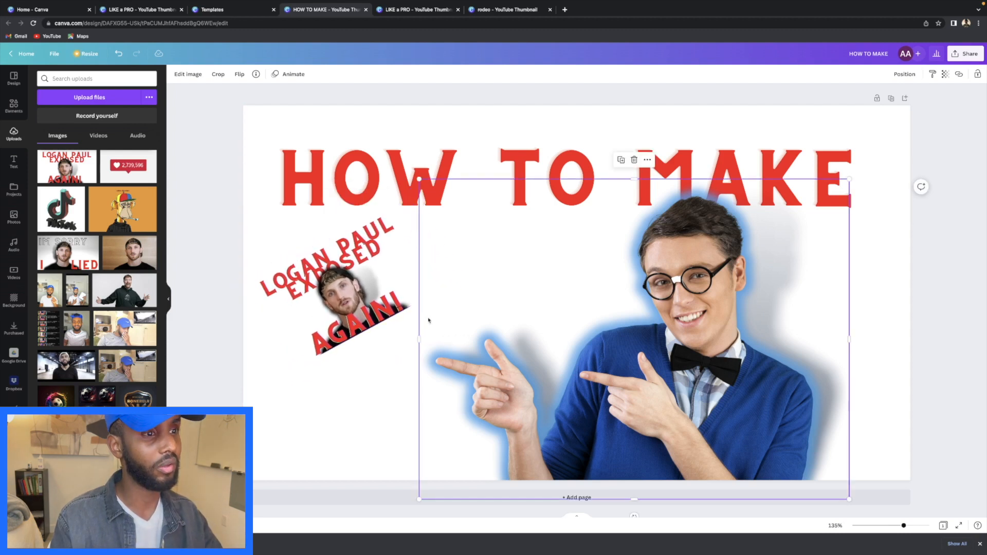
{"action": "left_click", "coordinate": [341, 327]}
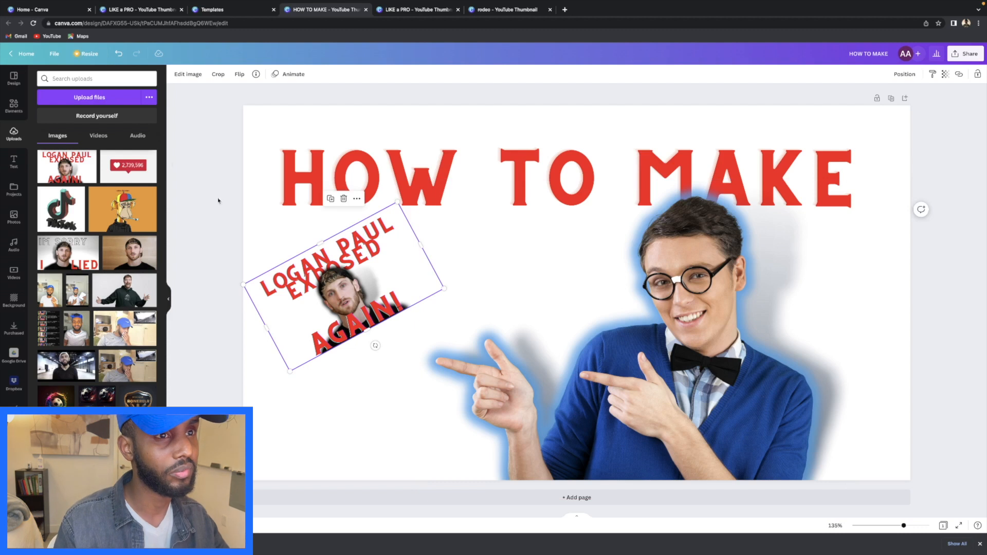
- Apply a black Glow shadow to the tilted thumbnail and raise its size to 12
{"action": "left_click", "coordinate": [188, 74]}
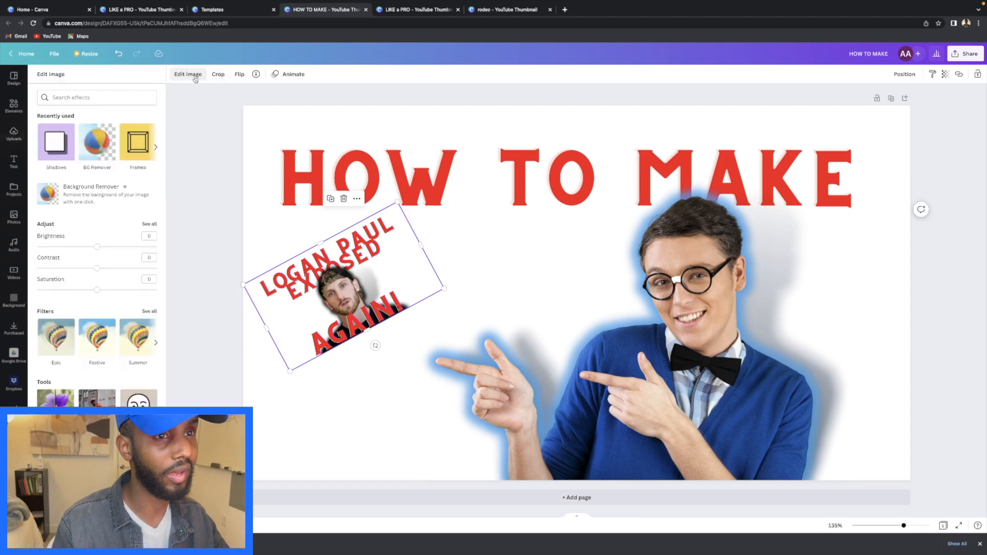
{"action": "left_click", "coordinate": [61, 150]}
{"action": "left_click", "coordinate": [97, 112]}
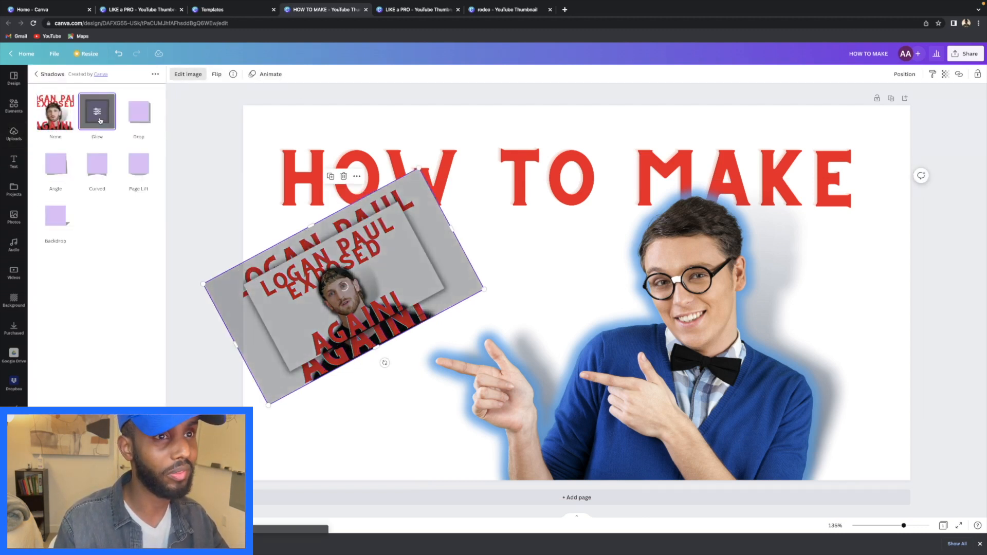
{"action": "left_click", "coordinate": [95, 112]}
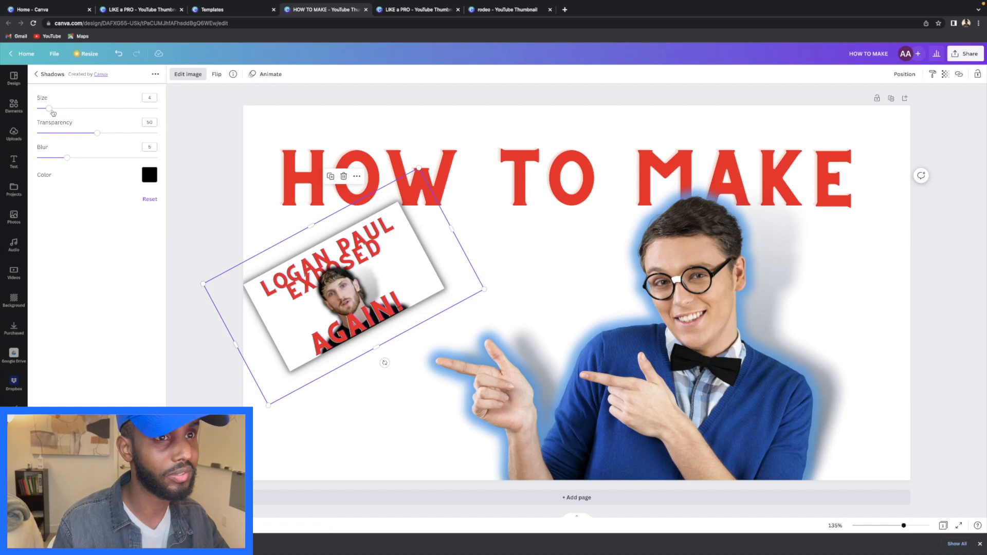
{"action": "left_click_drag", "start_coordinate": [52, 110], "coordinate": [68, 160]}
{"action": "left_click_drag", "start_coordinate": [67, 109], "coordinate": [73, 109]}
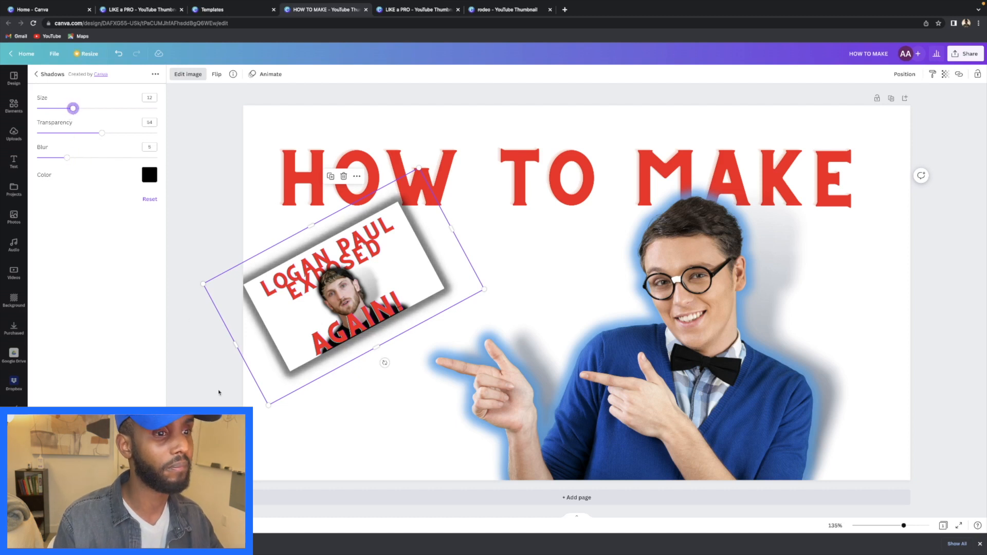
{"action": "left_click", "coordinate": [219, 392]}
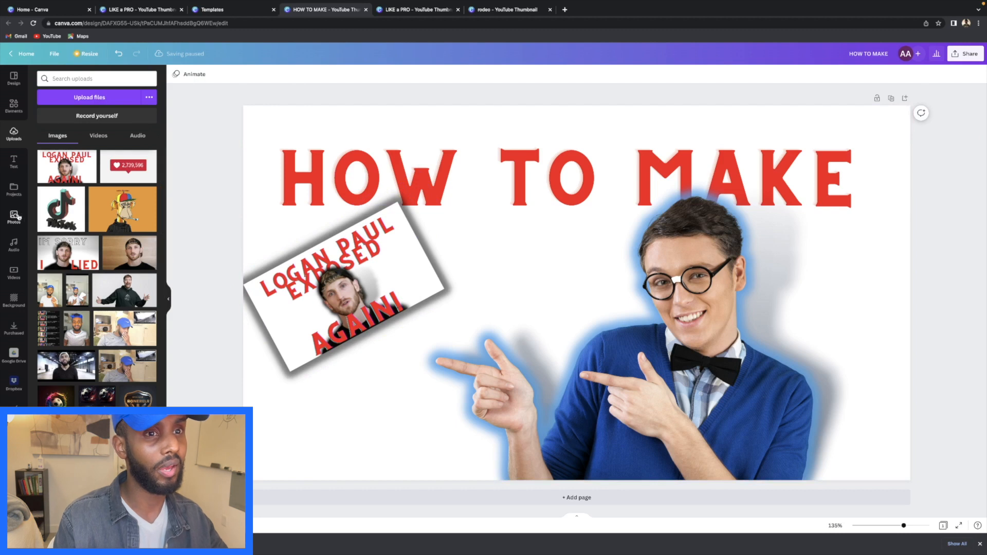
- Add a new heading at font size 50 reading 'THUMBNAILS'
{"action": "left_click", "coordinate": [13, 162]}
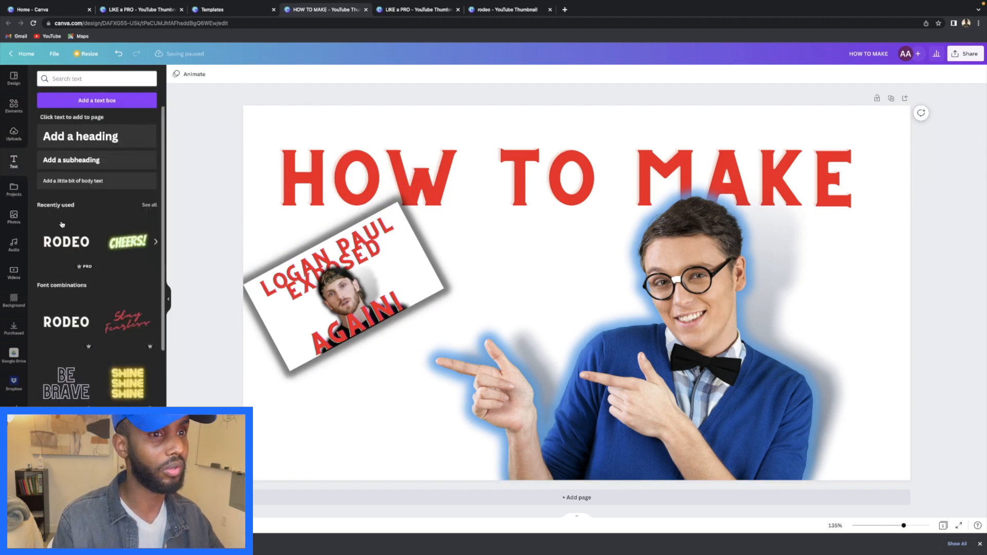
{"action": "left_click", "coordinate": [58, 243]}
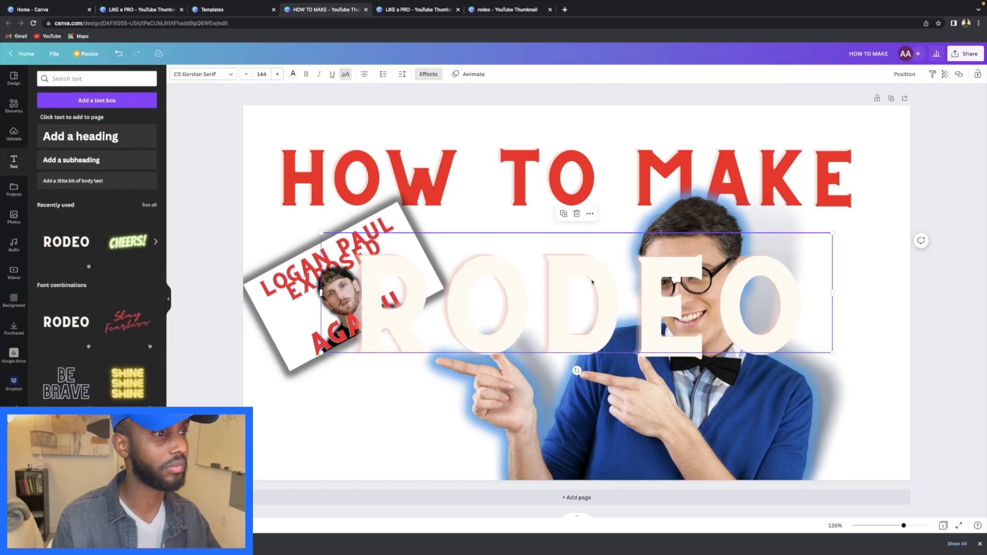
{"action": "left_click_drag", "start_coordinate": [807, 393], "coordinate": [332, 157]}
{"action": "left_click", "coordinate": [262, 74]}
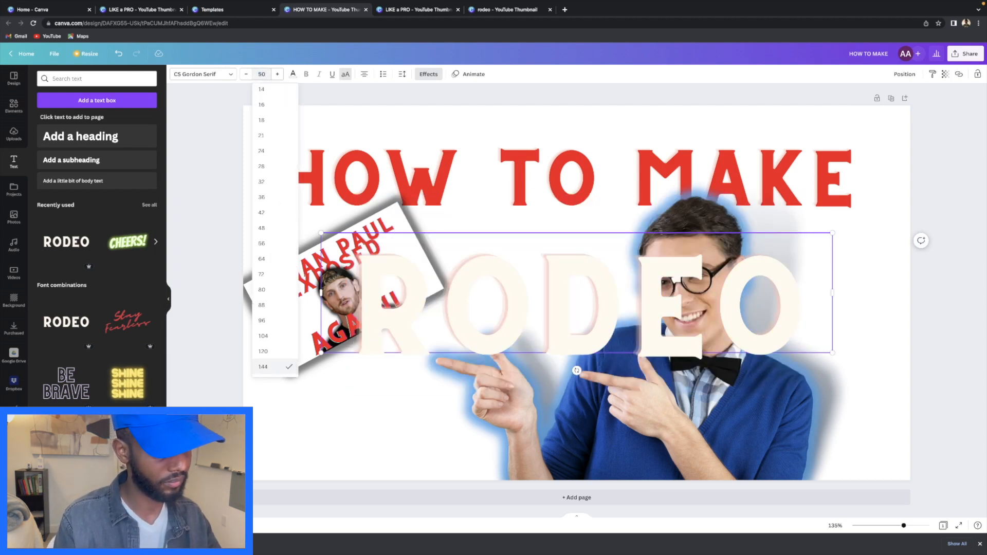
{"action": "key", "text": "Return"}
{"action": "type", "text": "THUMBNAILS"}
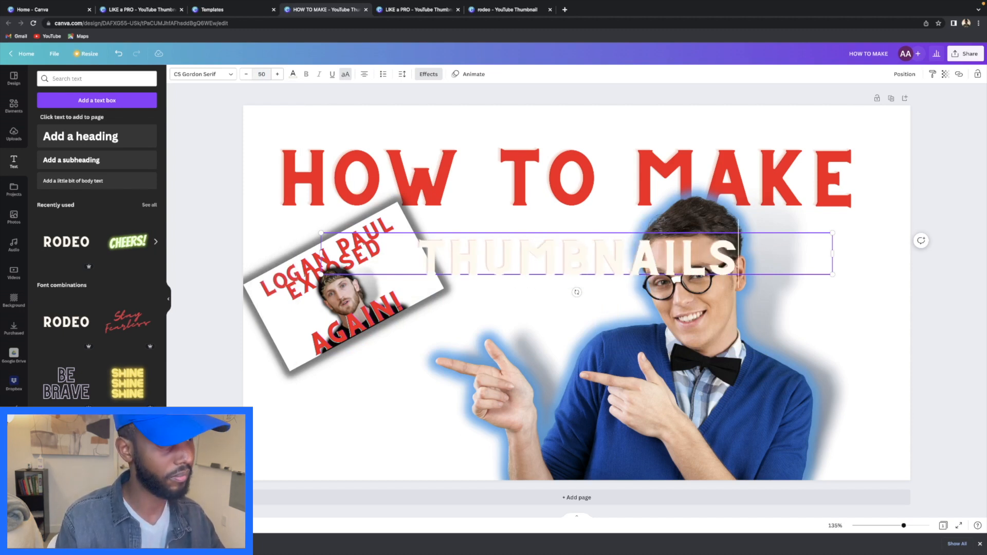
- Move the THUMBNAILS text to the bottom and stretch it across the thumbnail
{"action": "left_click_drag", "start_coordinate": [578, 239], "coordinate": [558, 407]}
{"action": "left_click_drag", "start_coordinate": [812, 398], "coordinate": [971, 389]}
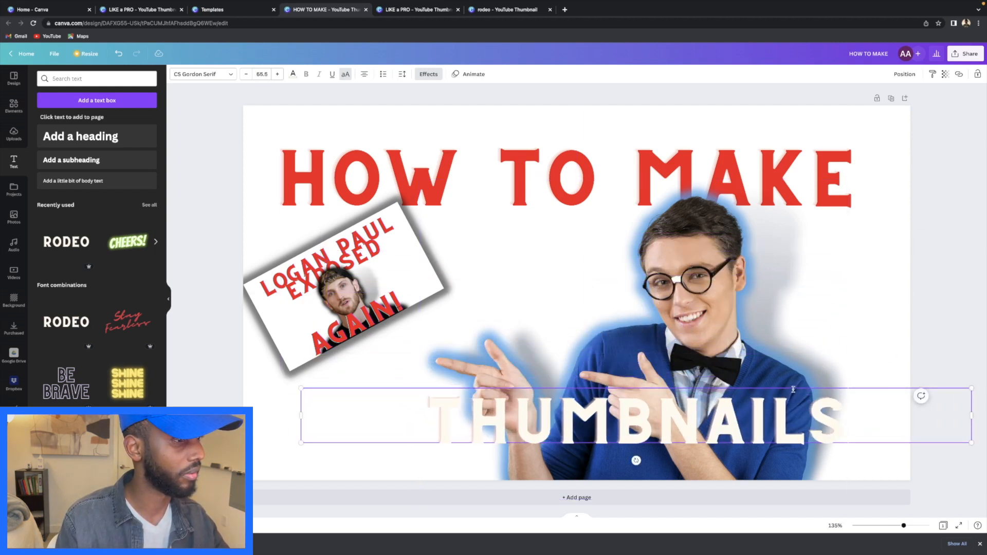
{"action": "left_click_drag", "start_coordinate": [793, 388], "coordinate": [773, 395]}
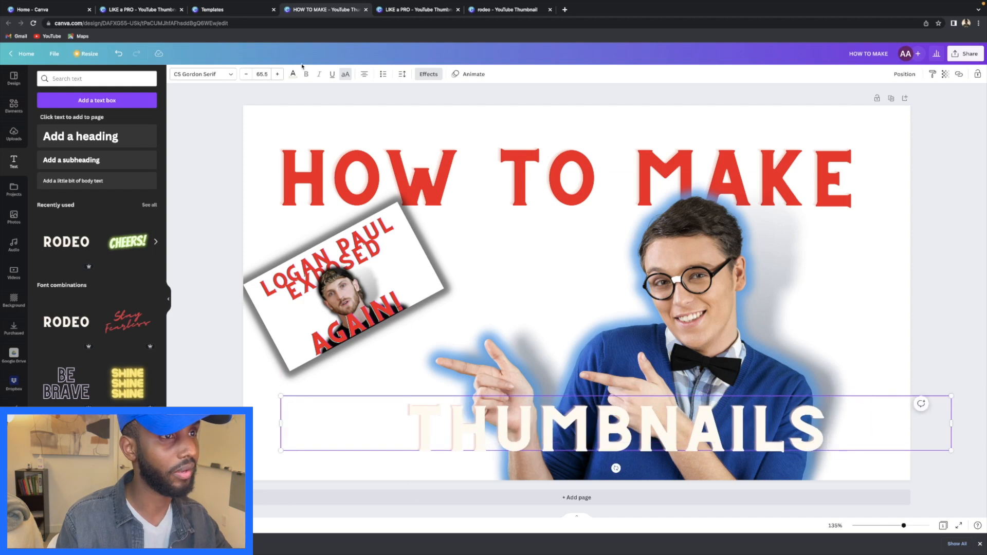
- Colour the THUMBNAILS text dark brown, enlarge it leftward, and shift it slightly right
{"action": "left_click", "coordinate": [294, 75]}
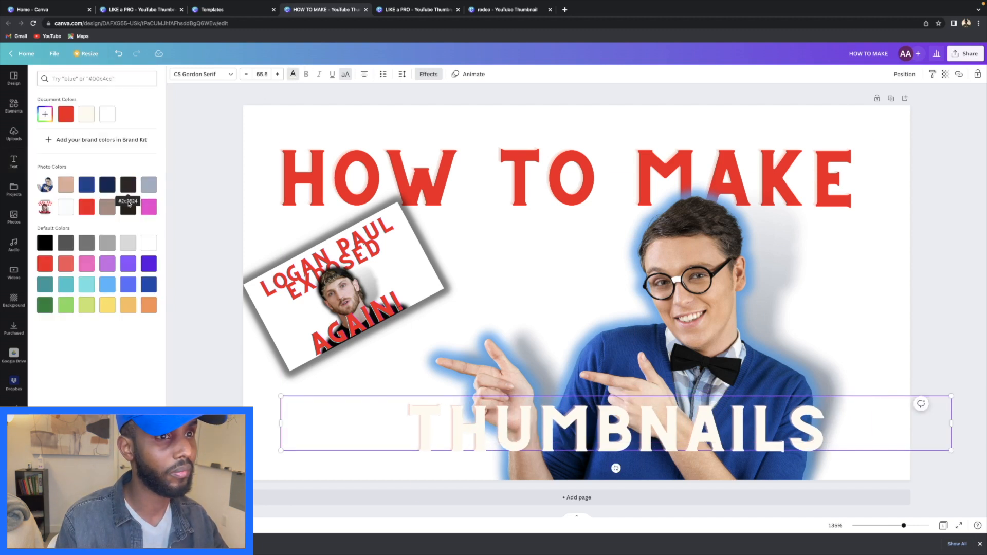
{"action": "left_click", "coordinate": [129, 206]}
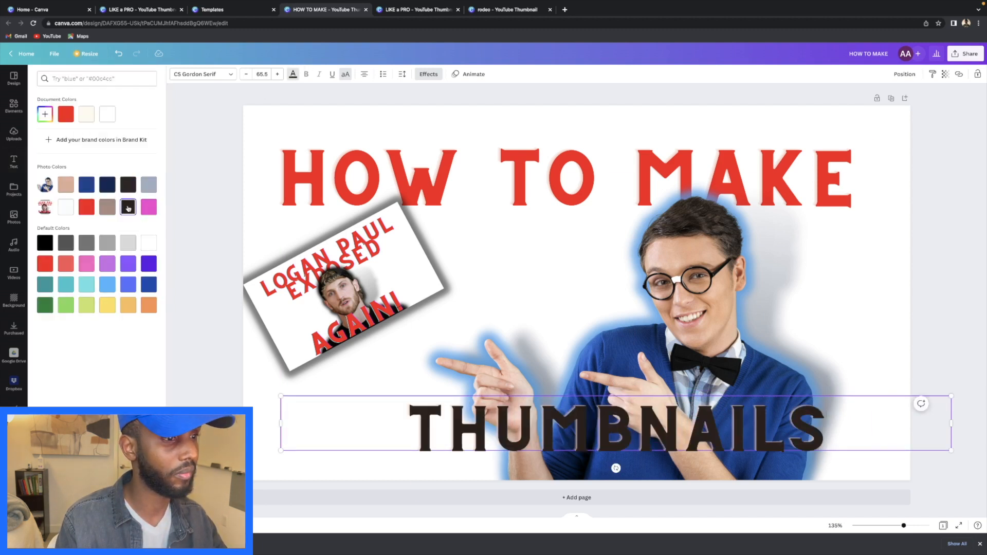
{"action": "left_click_drag", "start_coordinate": [280, 396], "coordinate": [126, 342]}
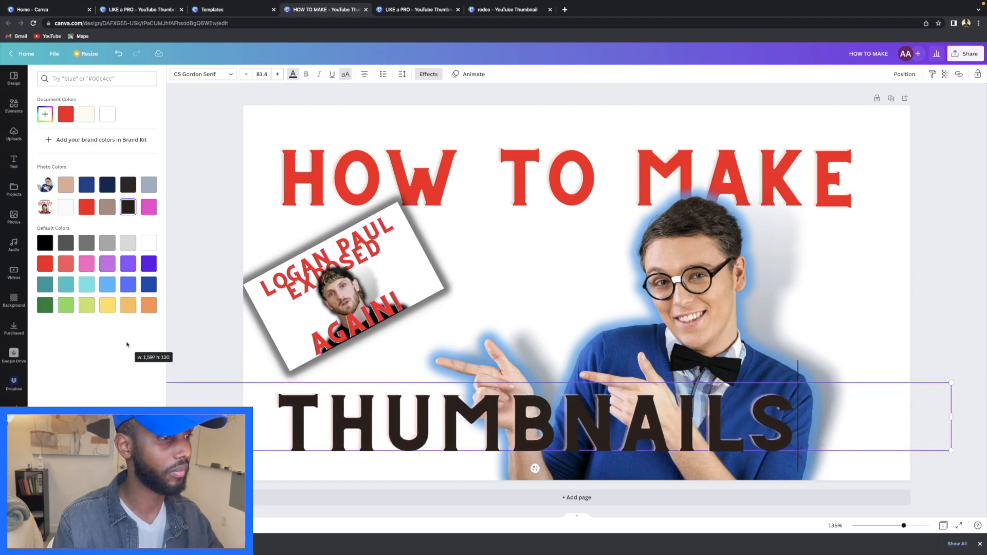
{"action": "left_click", "coordinate": [976, 321]}
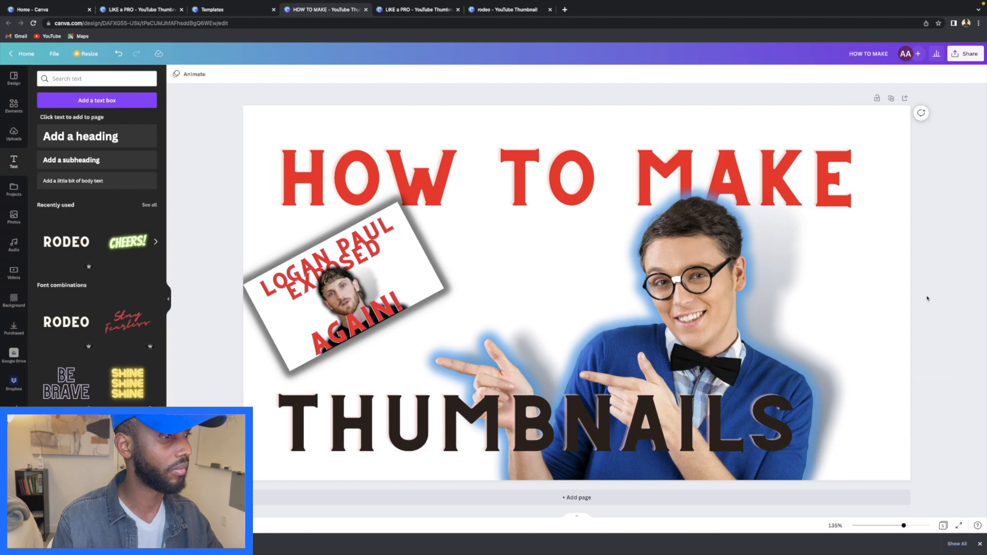
{"action": "left_click_drag", "start_coordinate": [747, 429], "coordinate": [779, 437]}
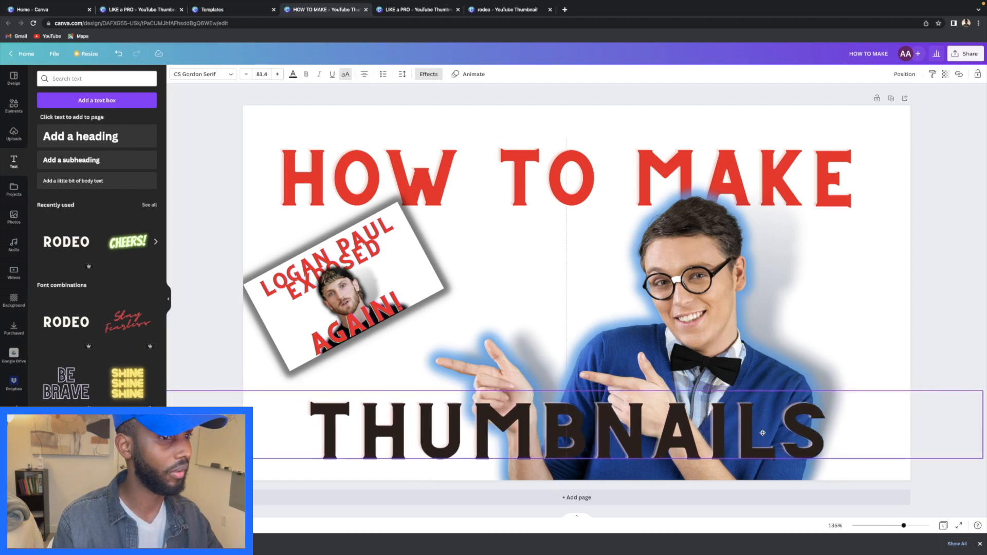
{"action": "left_click", "coordinate": [962, 315]}
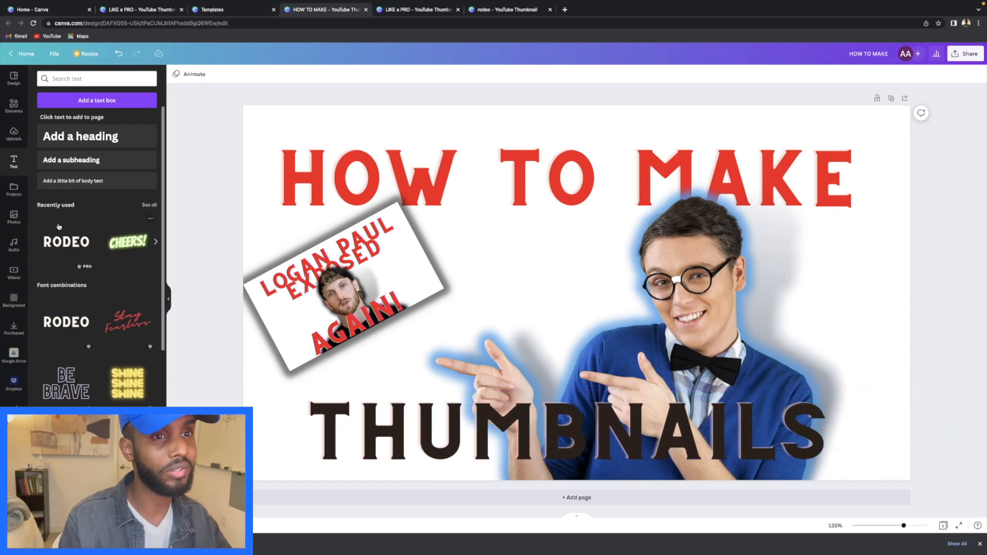
- Browse the Design templates, then rerun the earlier 'scam' search in Frames
{"action": "left_click", "coordinate": [12, 103]}
{"action": "left_click", "coordinate": [13, 78]}
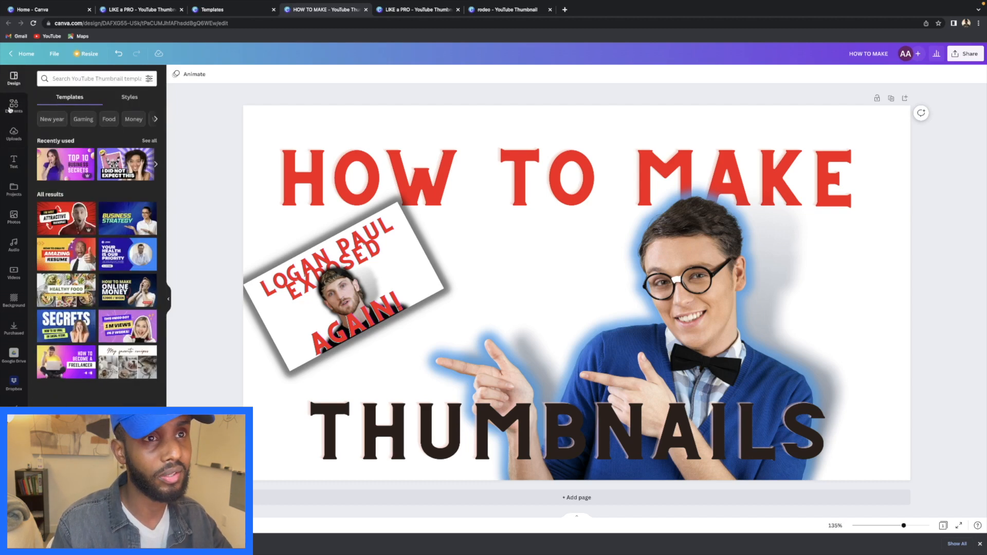
{"action": "left_click", "coordinate": [11, 113]}
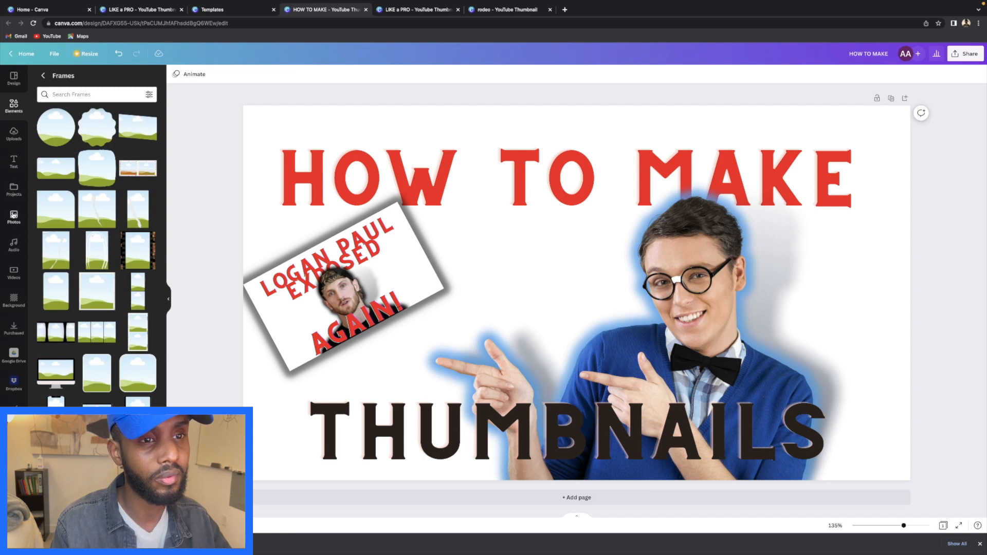
{"action": "left_click", "coordinate": [85, 95]}
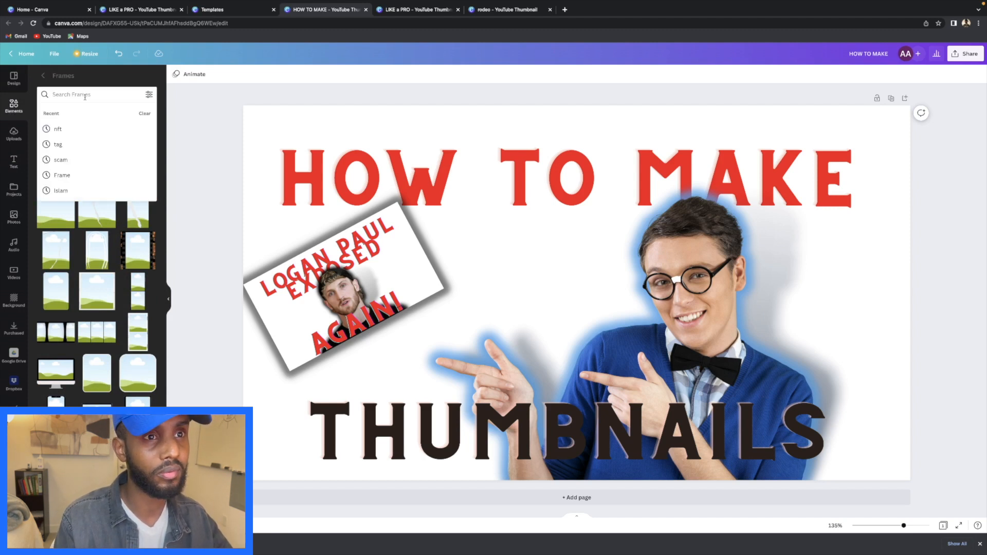
{"action": "left_click", "coordinate": [64, 159]}
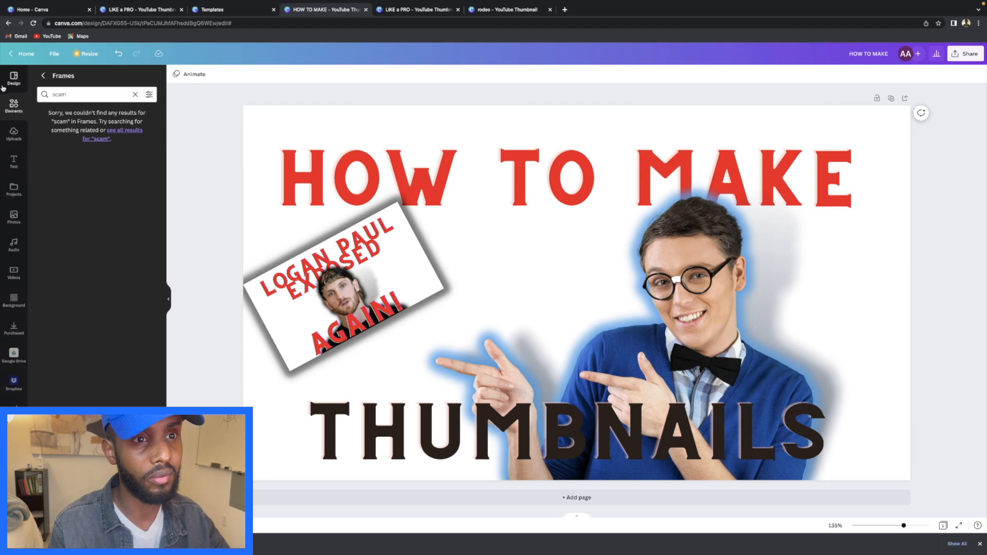
- Search the stock Photos library for 'scam' and scroll through the results
{"action": "left_click", "coordinate": [14, 216]}
{"action": "left_click", "coordinate": [100, 78]}
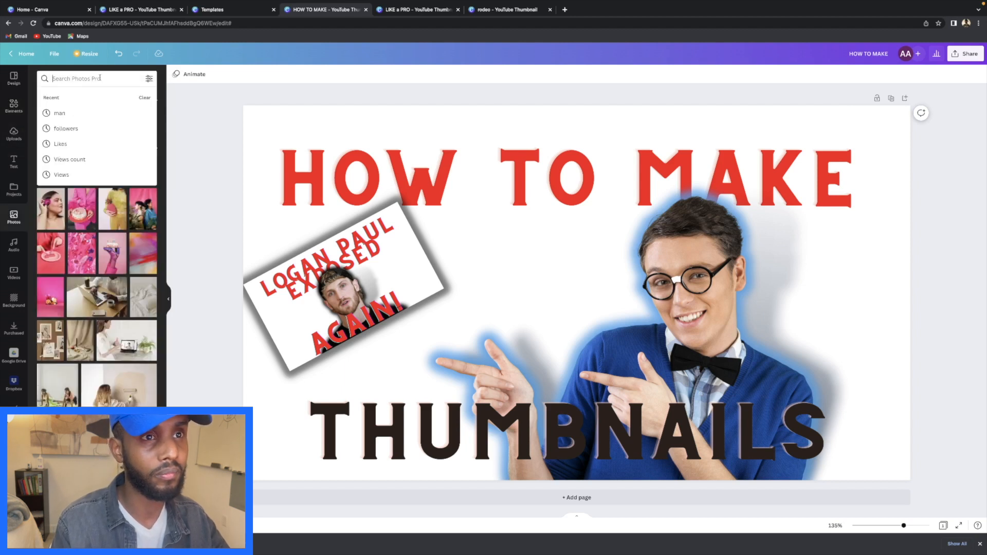
{"action": "type", "text": "scam"}
{"action": "key", "text": "Return"}
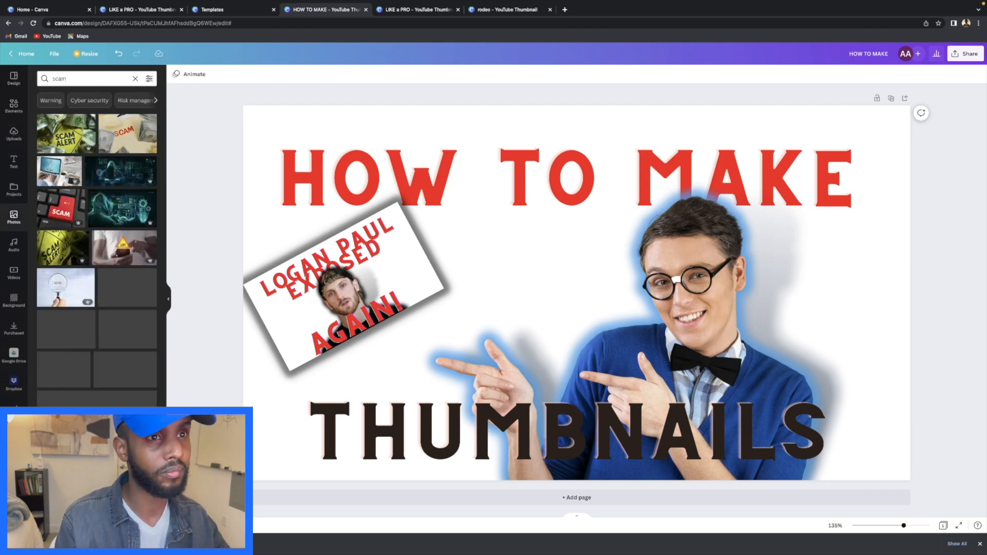
{"action": "scroll", "coordinate": [107, 191], "scroll_direction": "down", "scroll_amount": 5}
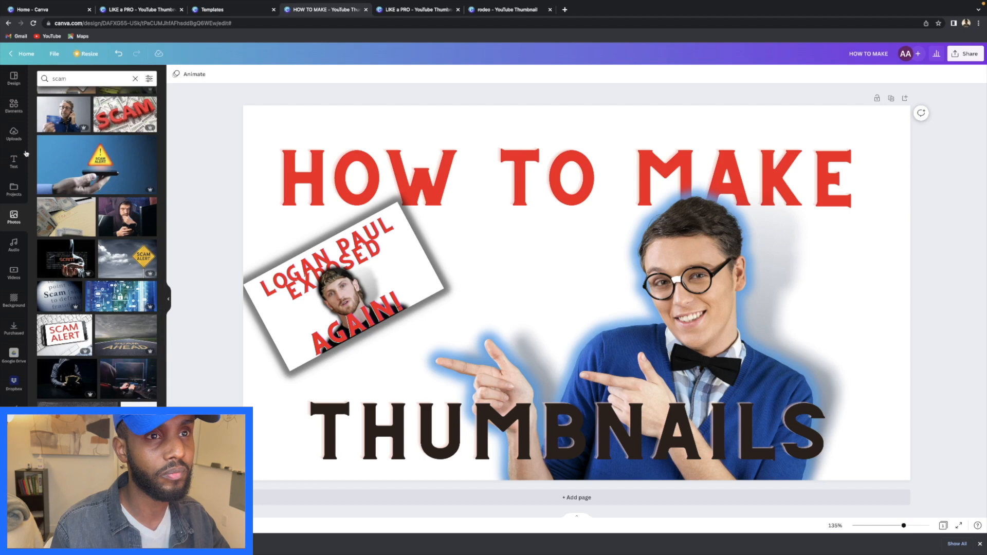
- Replace the Frames search with 'exposed', which returns no results
{"action": "left_click", "coordinate": [14, 106]}
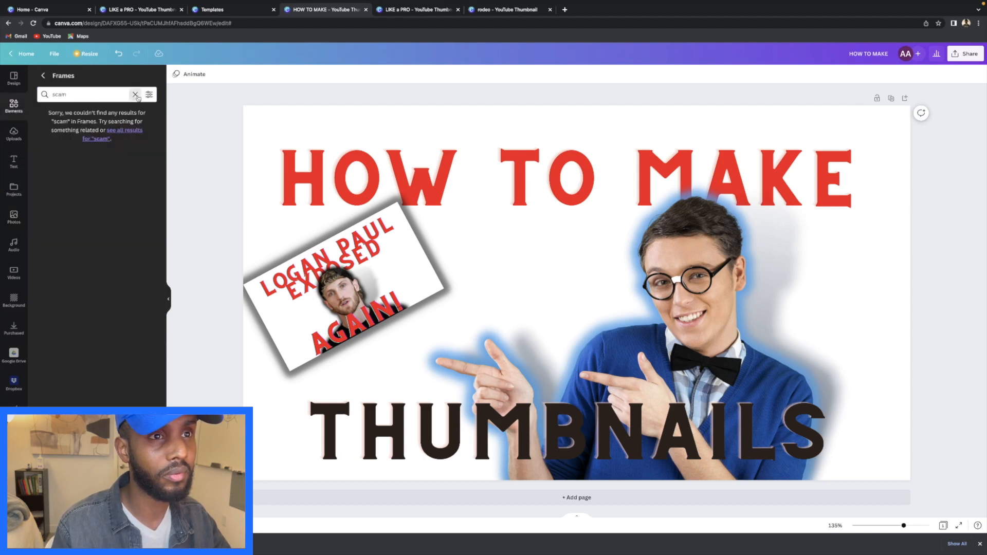
{"action": "left_click", "coordinate": [135, 94]}
{"action": "type", "text": "expo"}
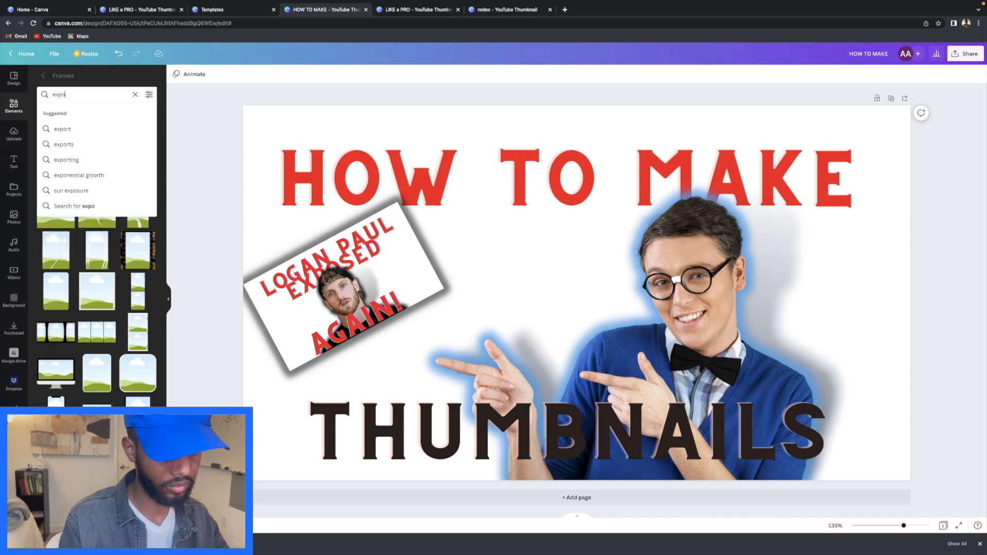
{"action": "type", "text": "sed"}
{"action": "key", "text": "Return"}
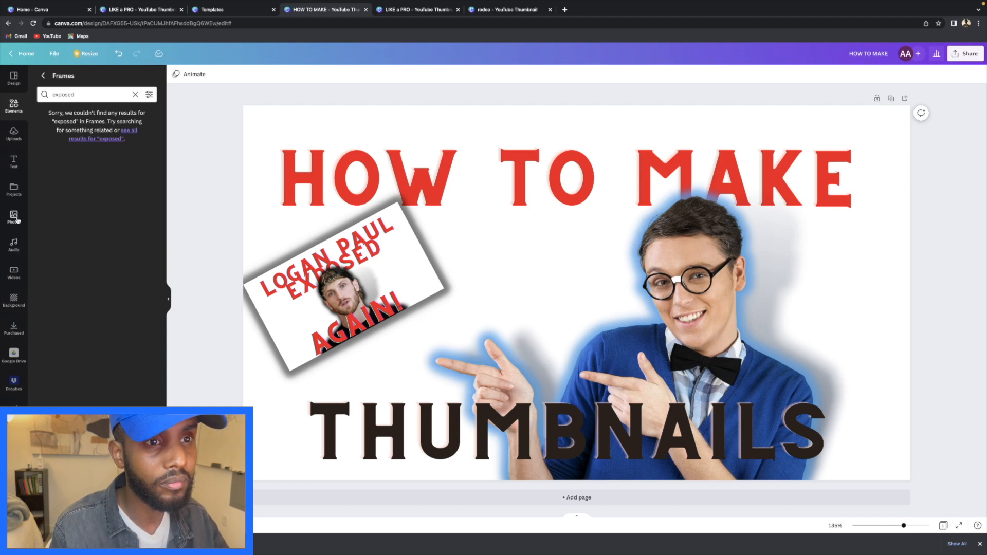
- Check Uploads and Design, return to the 'exposed' frame search, and open then close its filters
{"action": "left_click", "coordinate": [9, 143]}
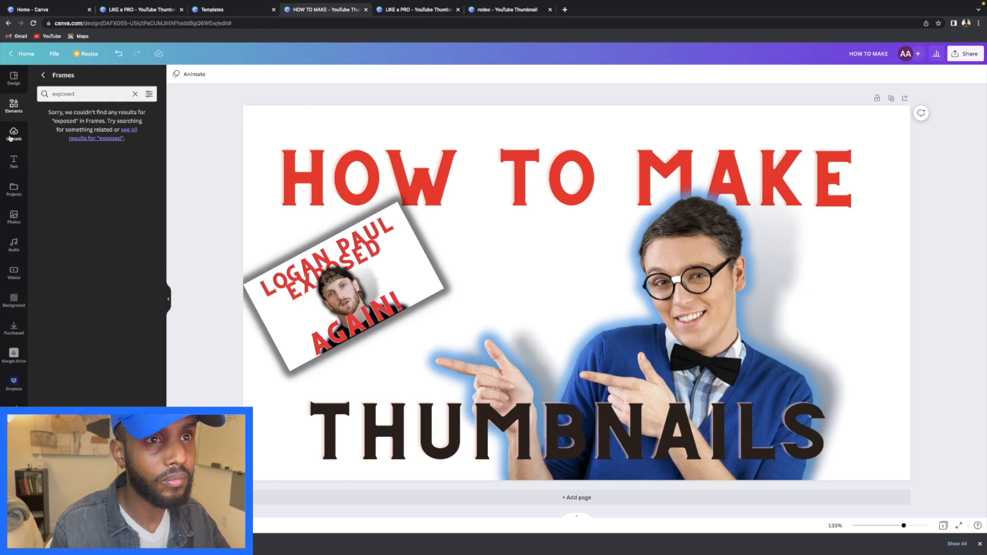
{"action": "left_click", "coordinate": [14, 82]}
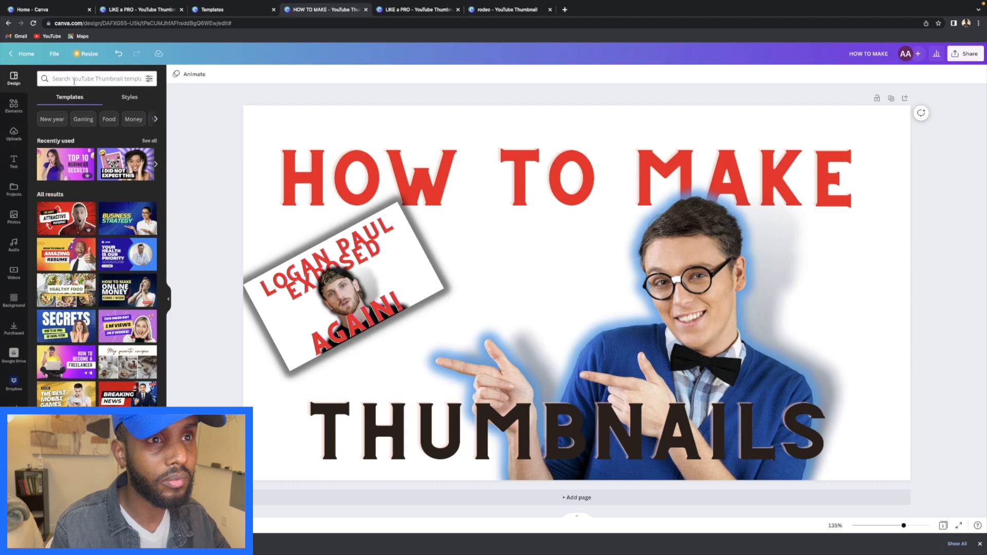
{"action": "left_click", "coordinate": [15, 107]}
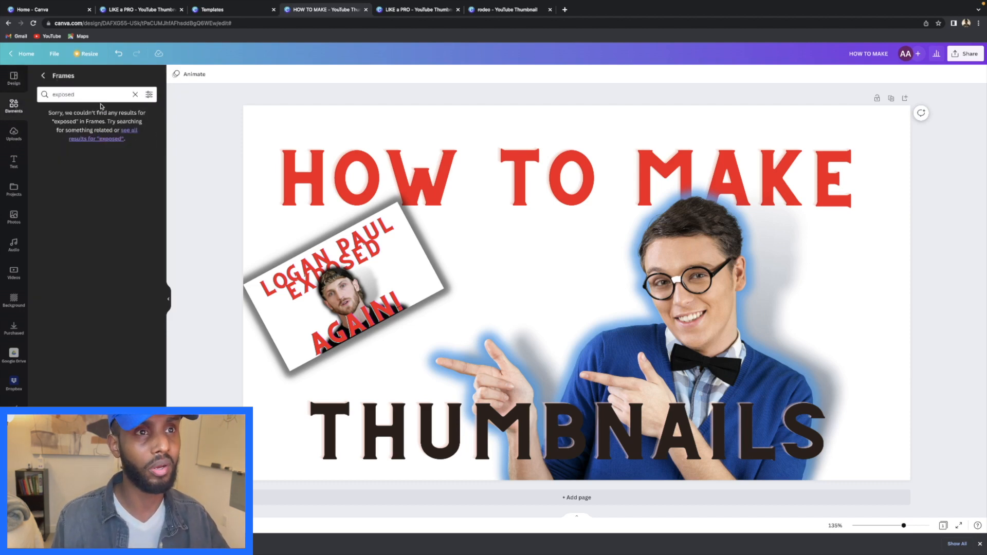
{"action": "left_click", "coordinate": [149, 95]}
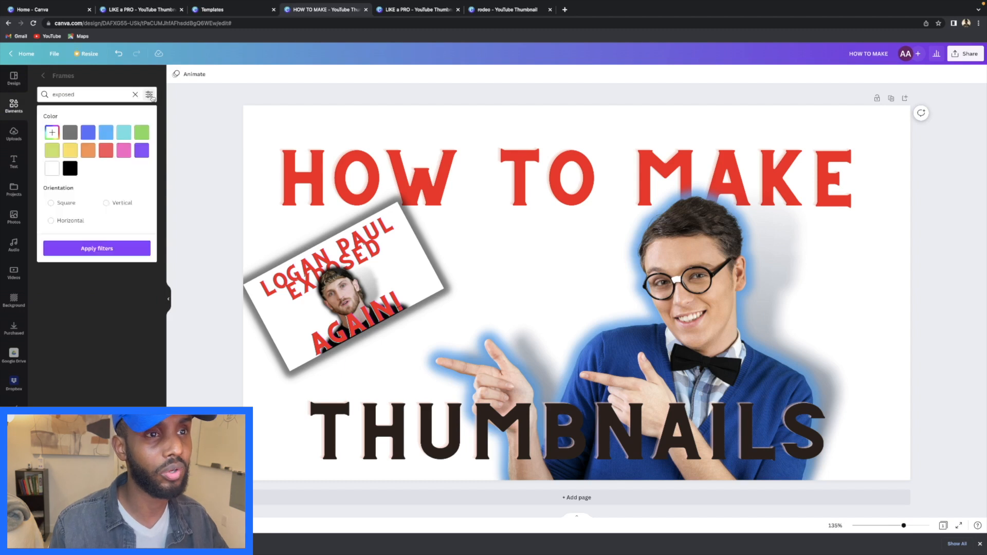
{"action": "left_click", "coordinate": [91, 311]}
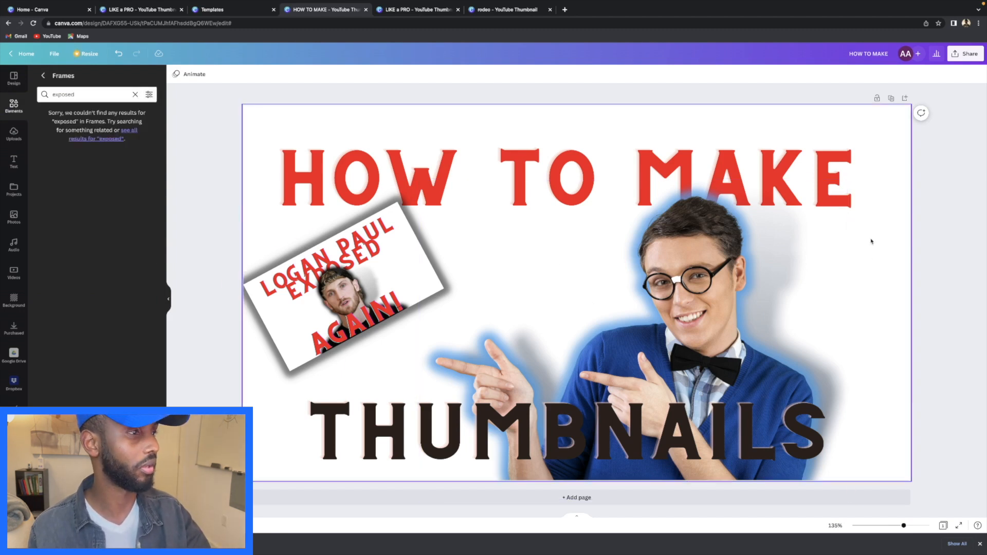